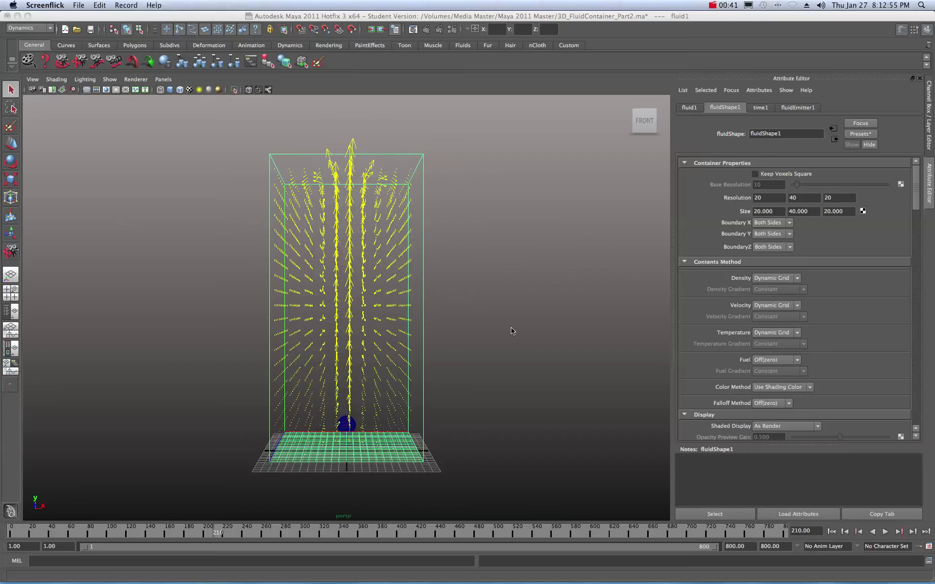
Set the fluid's shading transparency to dark grey (0.122) and its selected color to black.
drag(915, 193, 914, 352)
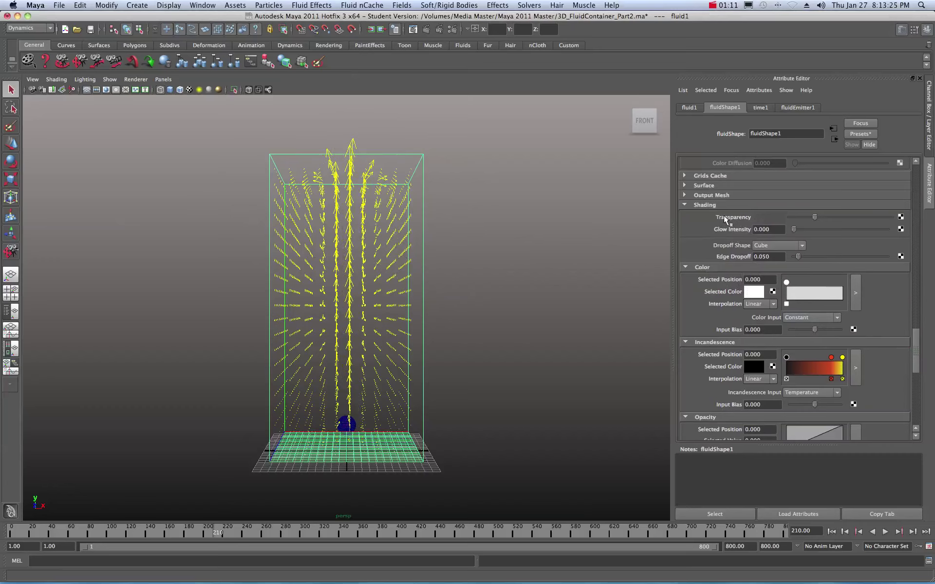
click(773, 217)
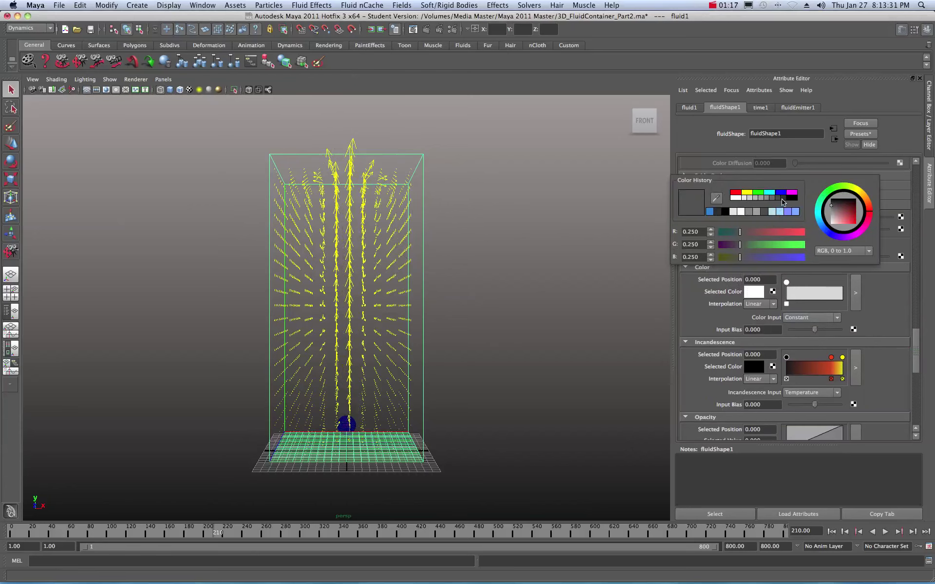
click(781, 198)
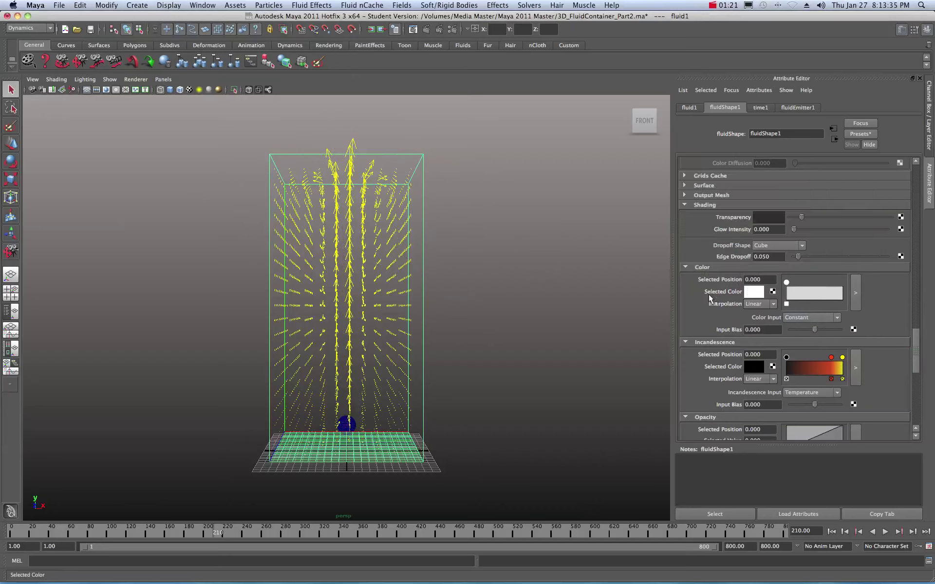
click(752, 292)
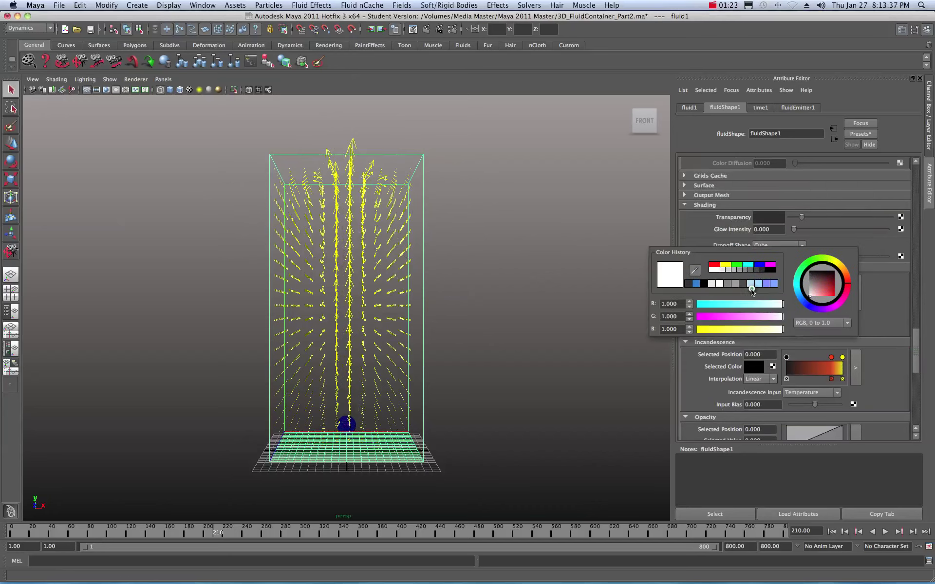
click(772, 271)
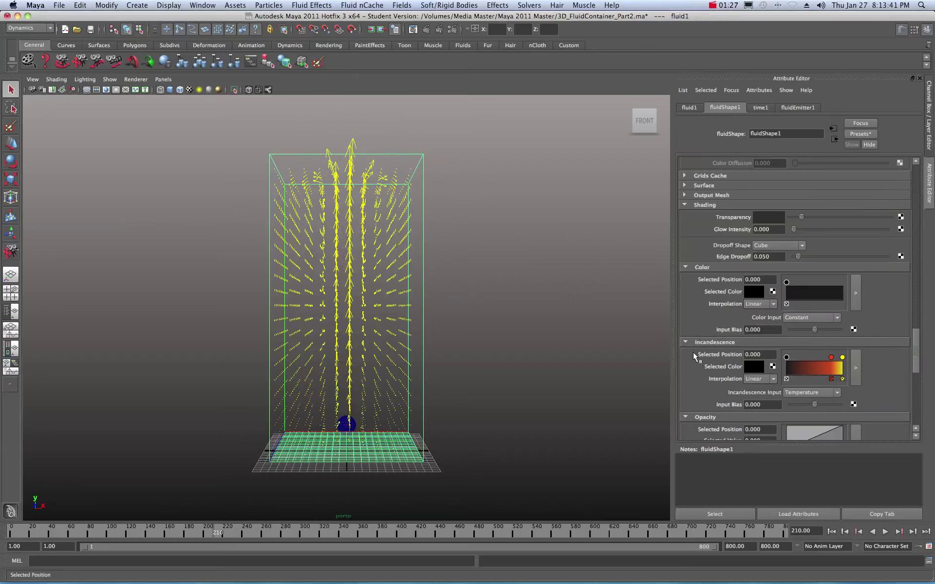
Play the fluid simulation from the first frame and stop it around frame 93.
scroll(715, 323, down, 3)
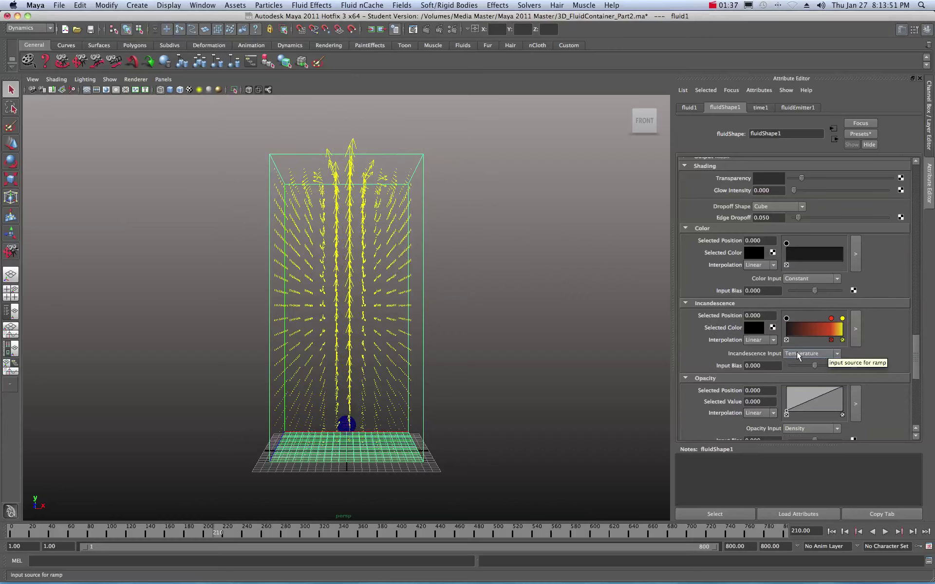
scroll(729, 311, down, 4)
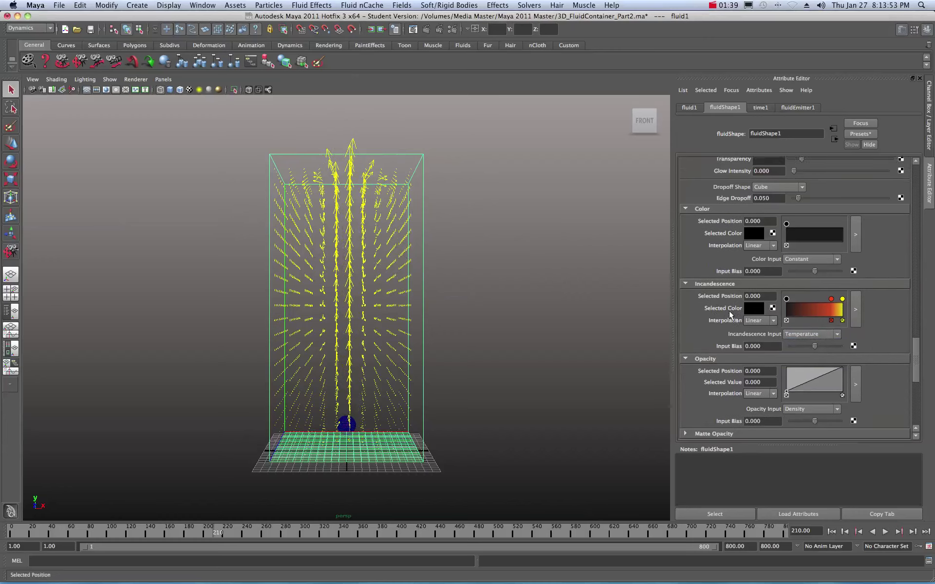
scroll(716, 308, down, 2)
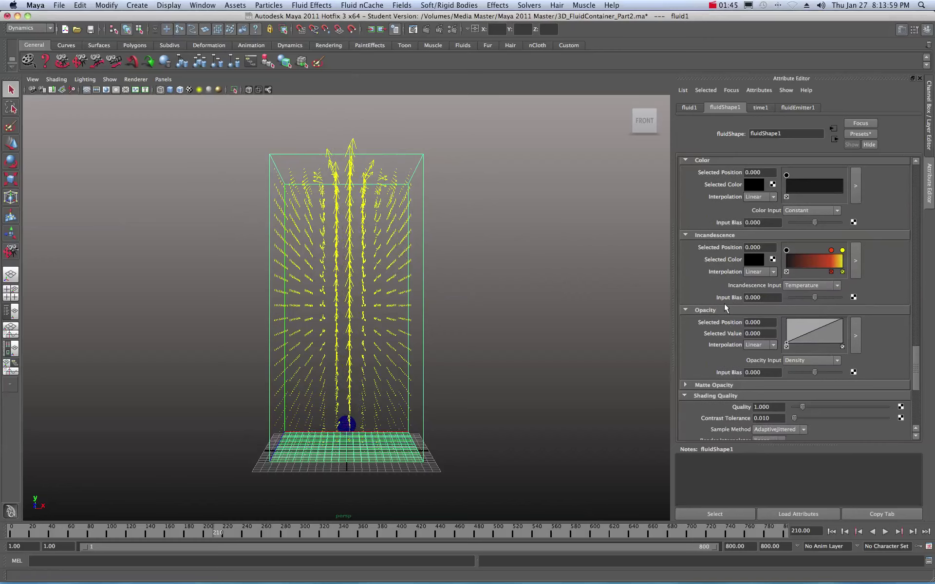
click(831, 531)
click(886, 532)
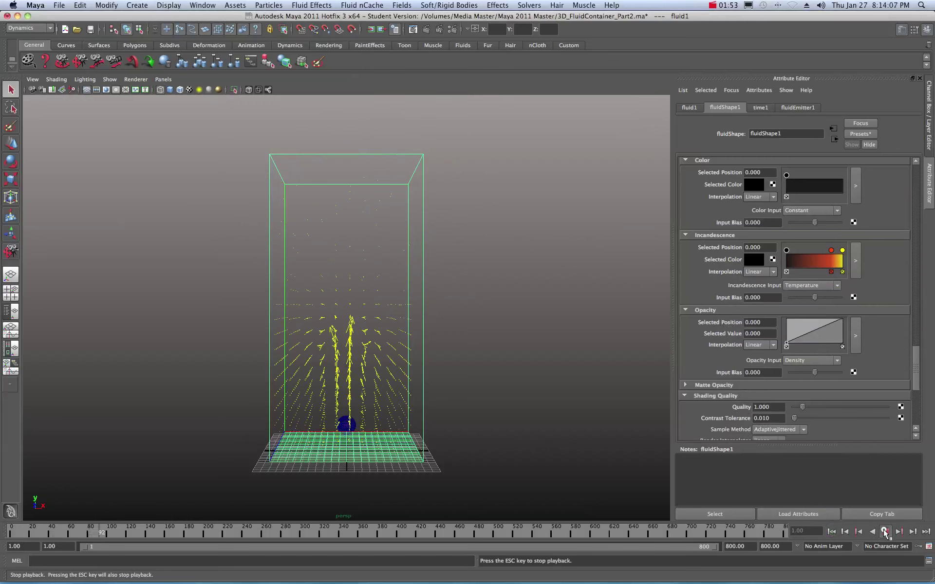
click(885, 532)
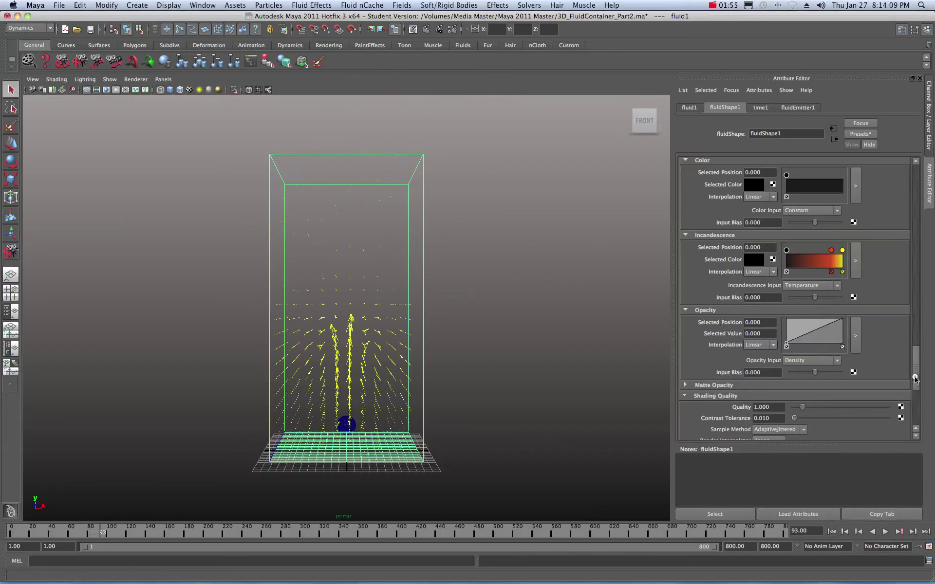
Turn off Velocity Draw for the fluid container.
drag(915, 379, 907, 248)
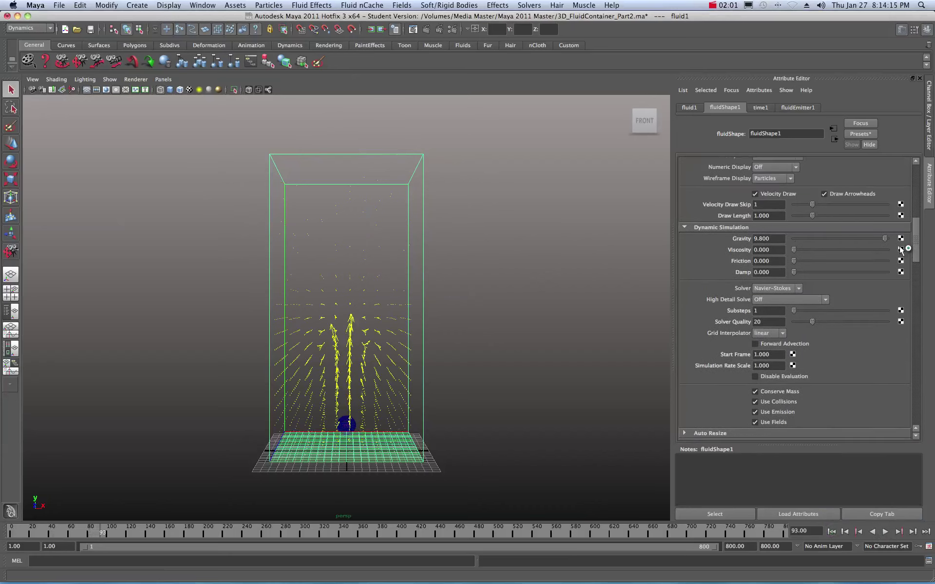
click(754, 194)
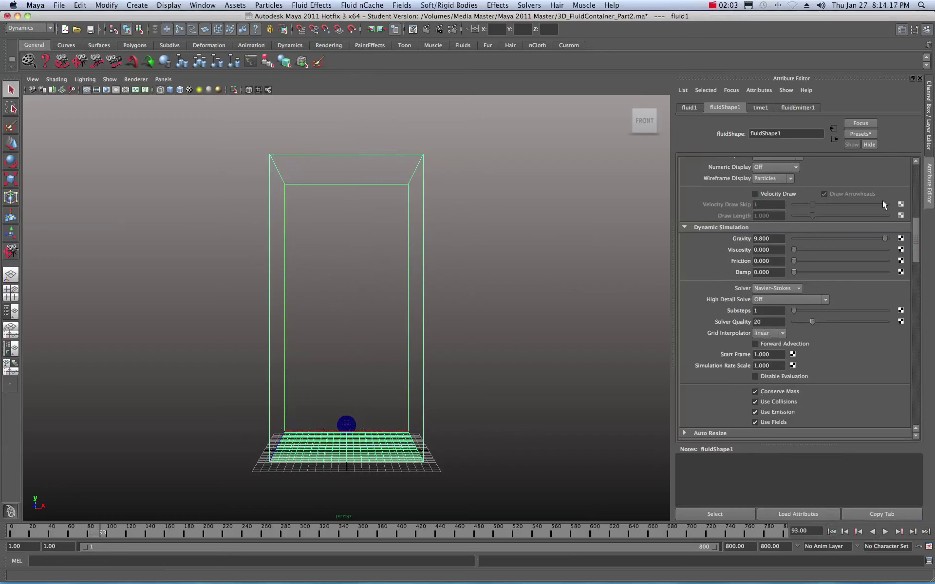
Switch the viewport to High Quality Rendering and play the simulation on to frame 214.
mouse_move(916, 233)
mouse_down()
mouse_move(914, 399)
mouse_move(914, 380)
mouse_up()
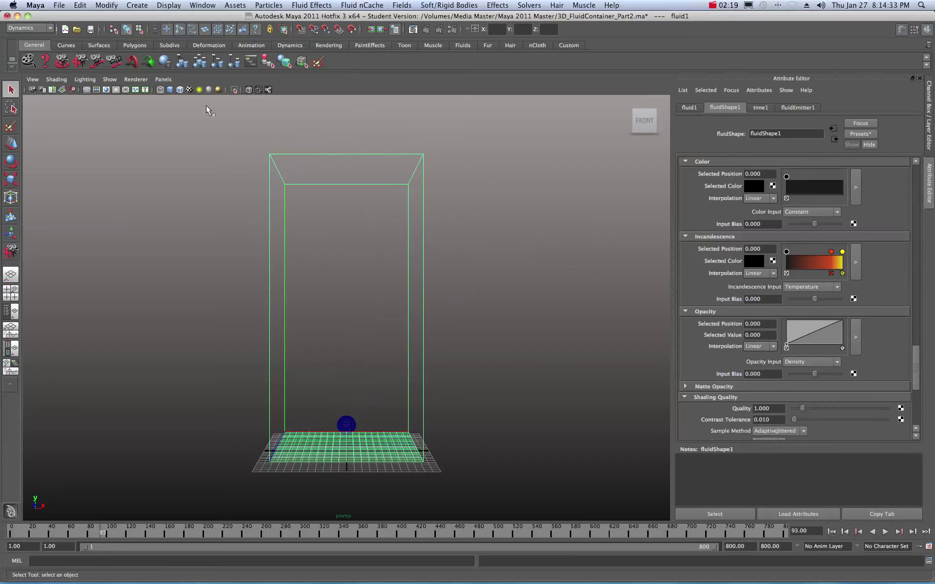
click(142, 79)
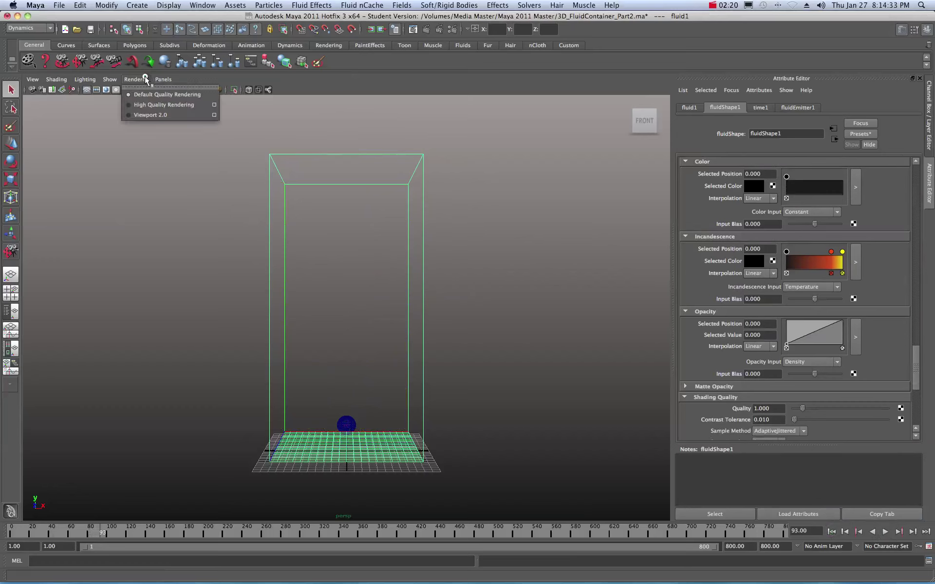
click(149, 106)
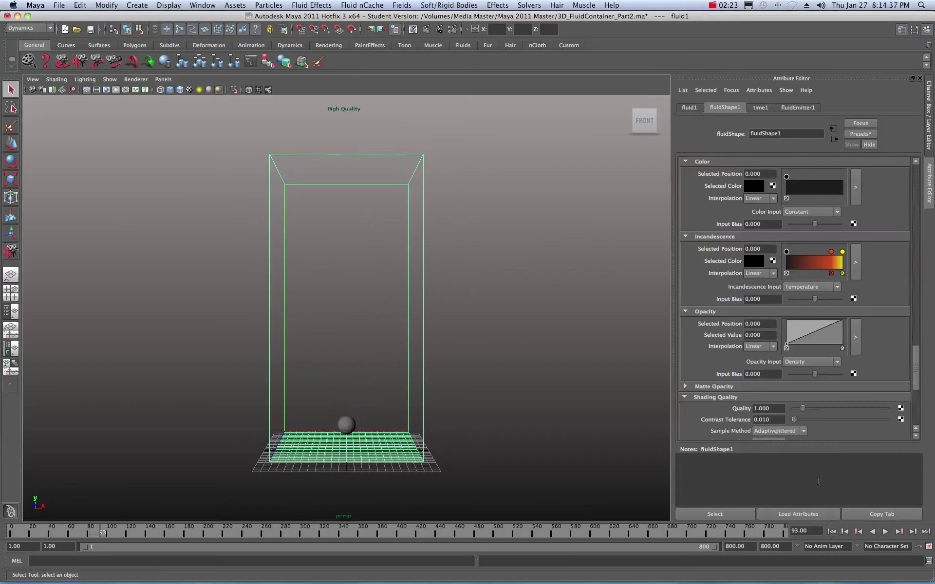
click(886, 531)
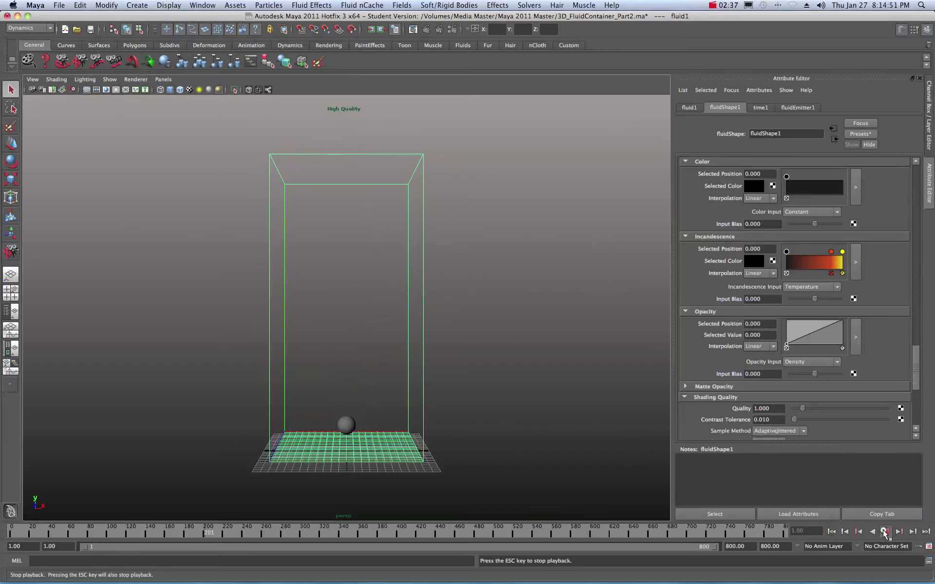
click(884, 532)
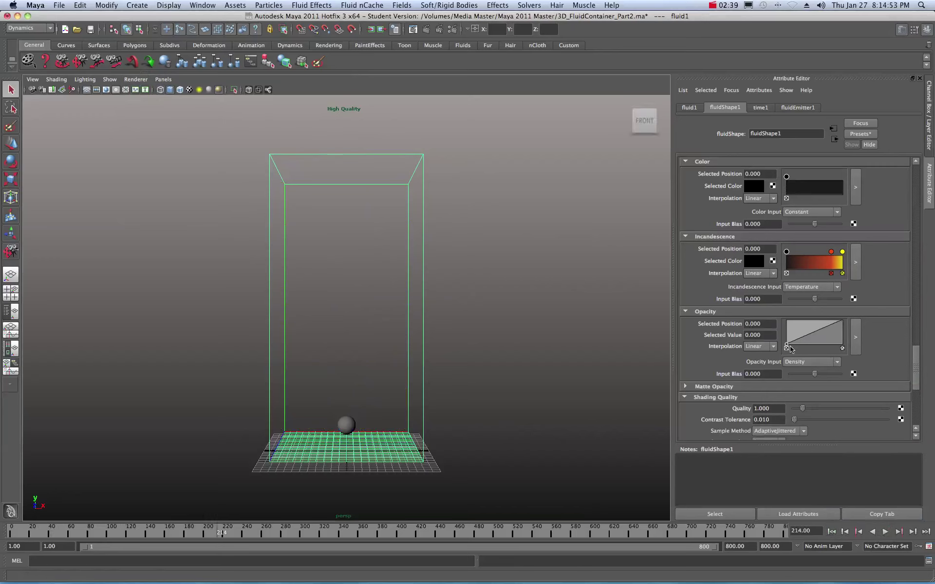
Raise the opacity ramp's start point to 0.180 and replay the simulation from the first frame to frame 671.
mouse_move(787, 346)
mouse_down()
mouse_move(783, 321)
mouse_move(776, 348)
mouse_up()
drag(787, 345, 786, 340)
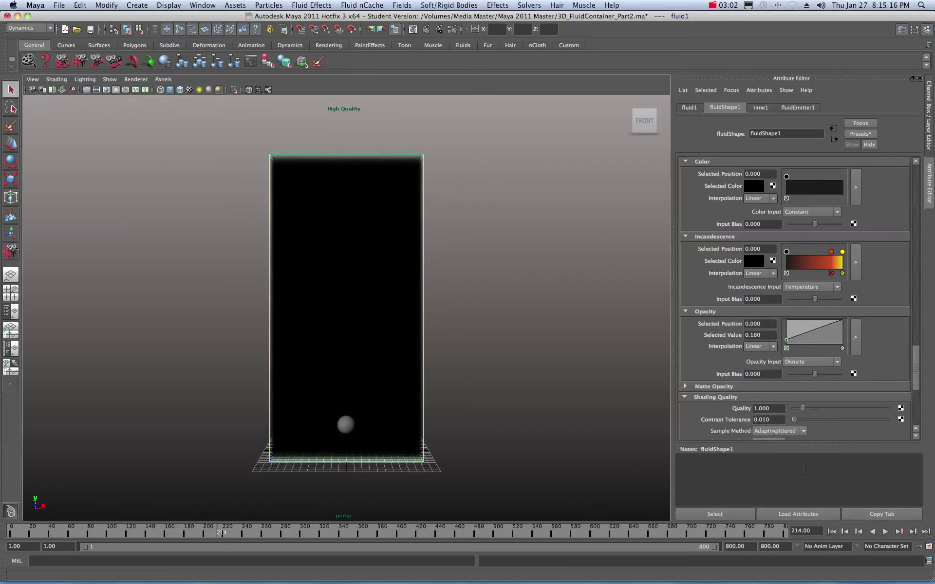
click(831, 531)
click(885, 532)
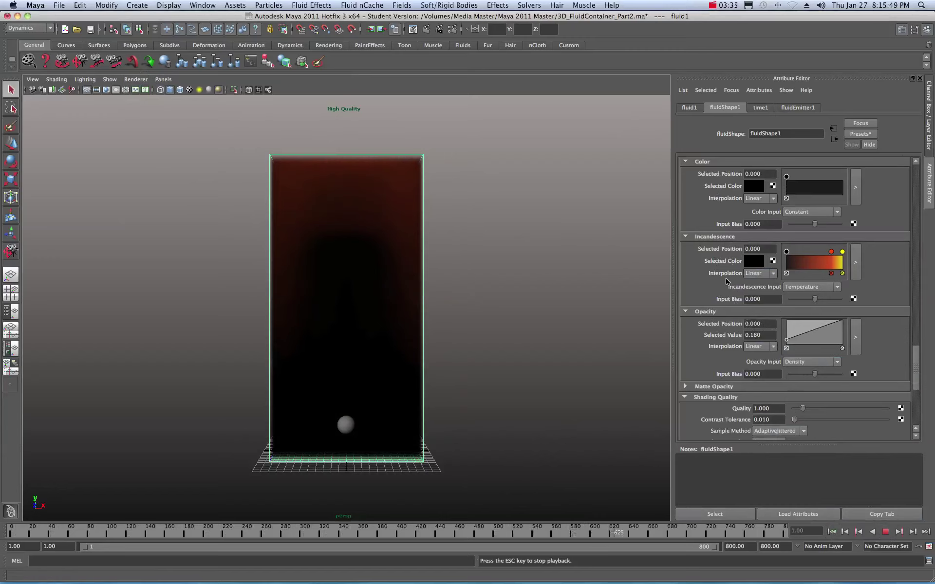
click(873, 531)
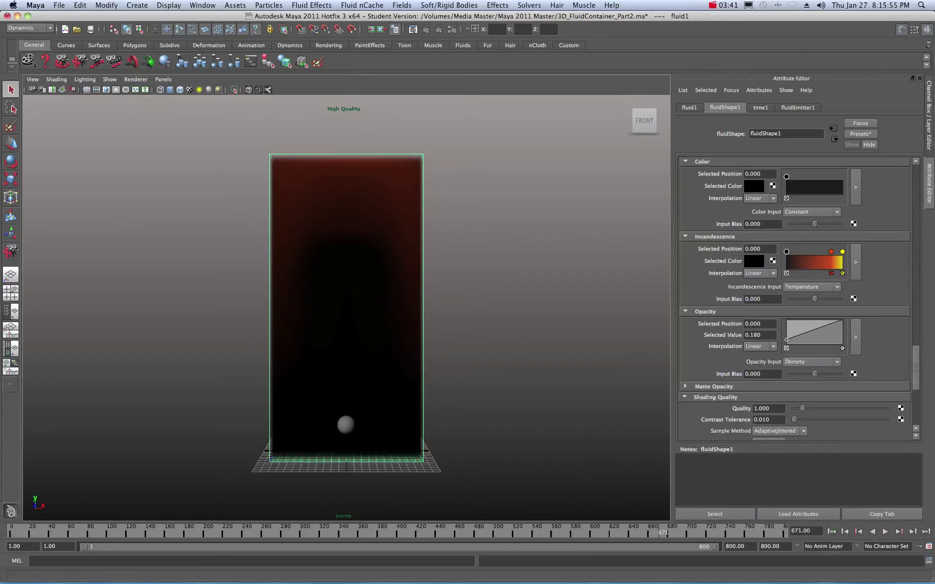
Render the current frame with Maya Software in the Render View, and move the render window out of the way.
drag(934, 159, 501, 156)
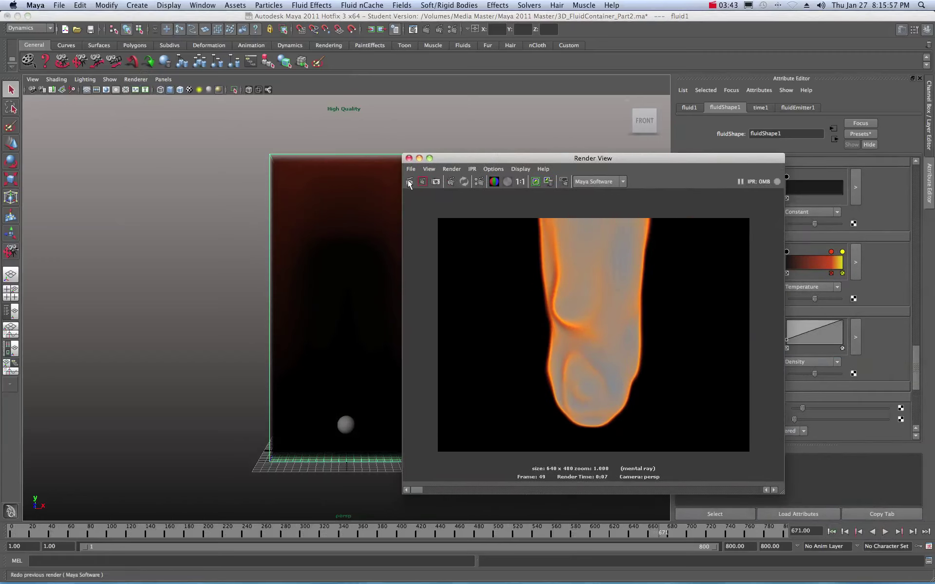
click(409, 181)
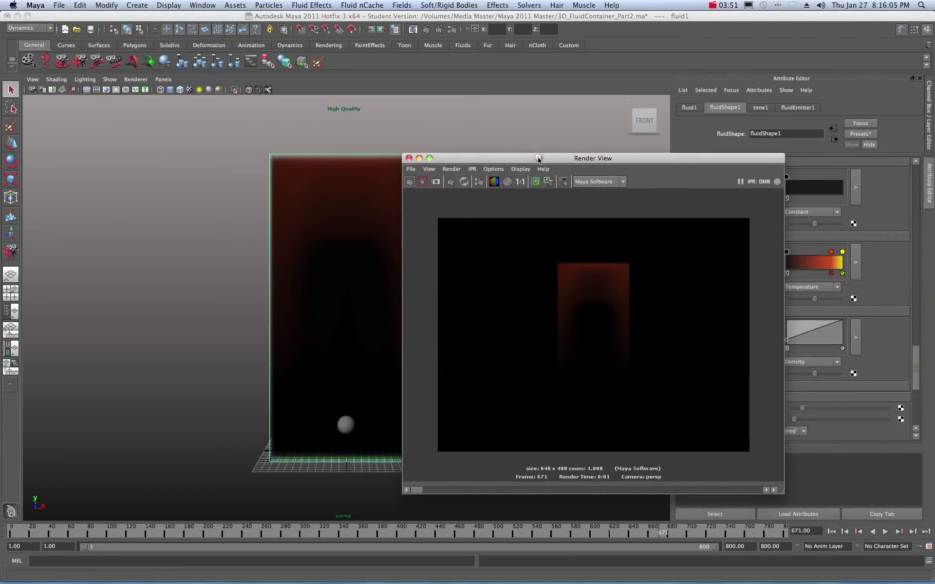
drag(538, 158, 934, 104)
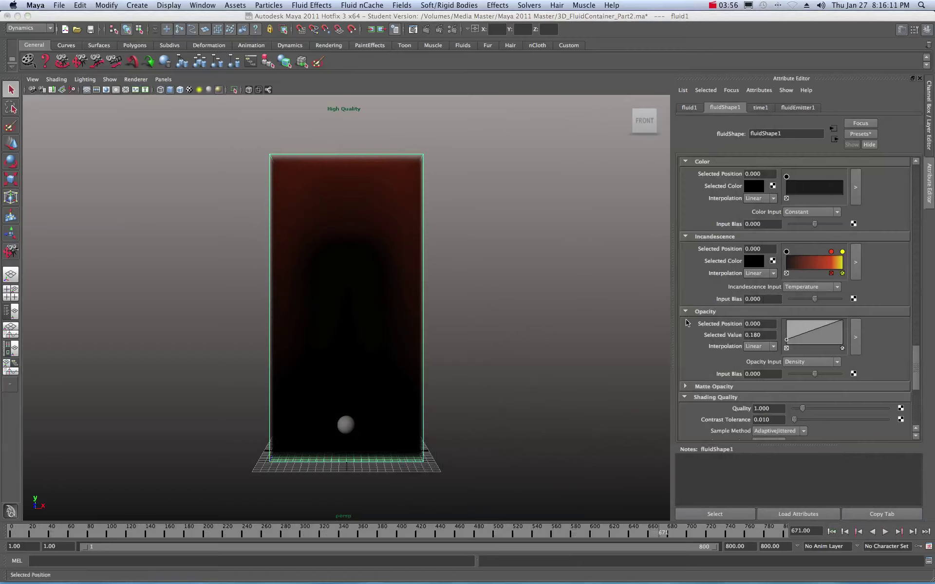
Reshape the opacity ramp to 0.520 at its start and 0.800 at its end, with an input bias of -0.050.
click(787, 342)
drag(786, 341, 785, 332)
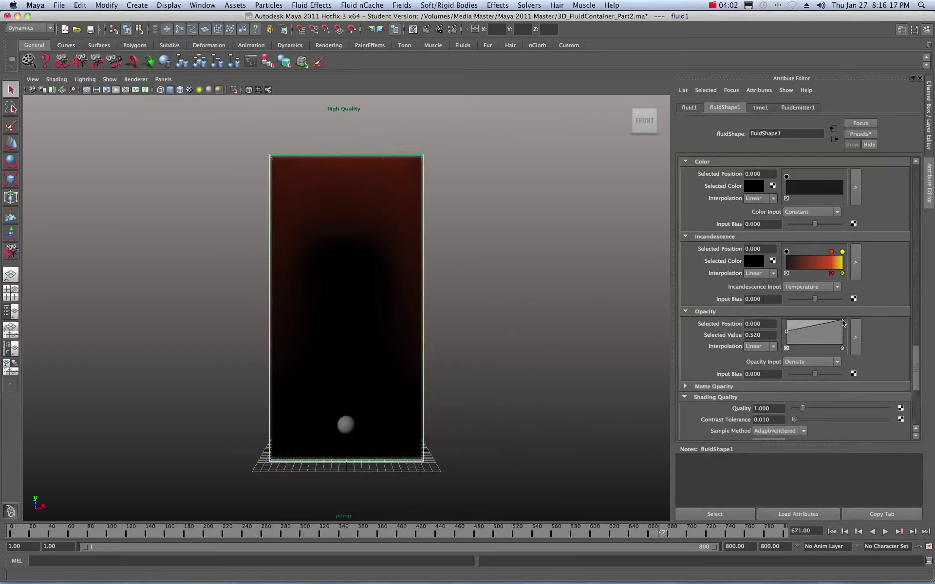
mouse_move(843, 323)
mouse_down()
mouse_move(804, 327)
mouse_move(812, 335)
mouse_move(786, 331)
mouse_move(840, 337)
mouse_move(787, 329)
mouse_move(843, 324)
mouse_up()
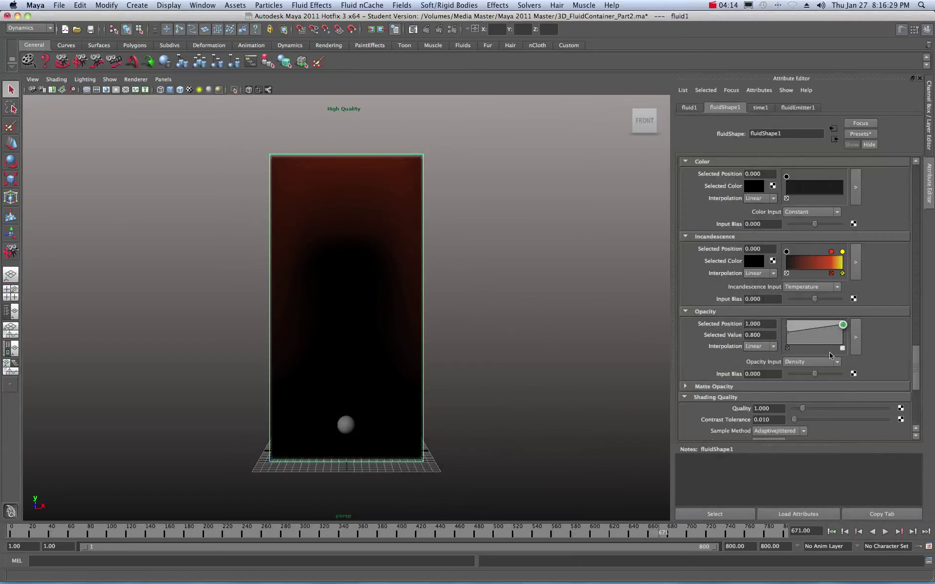
mouse_move(816, 376)
mouse_down()
mouse_move(833, 375)
mouse_move(791, 375)
mouse_move(814, 376)
mouse_up()
Change the shading transparency to pure black and set the color input bias to 0.030.
scroll(722, 210, up, 4)
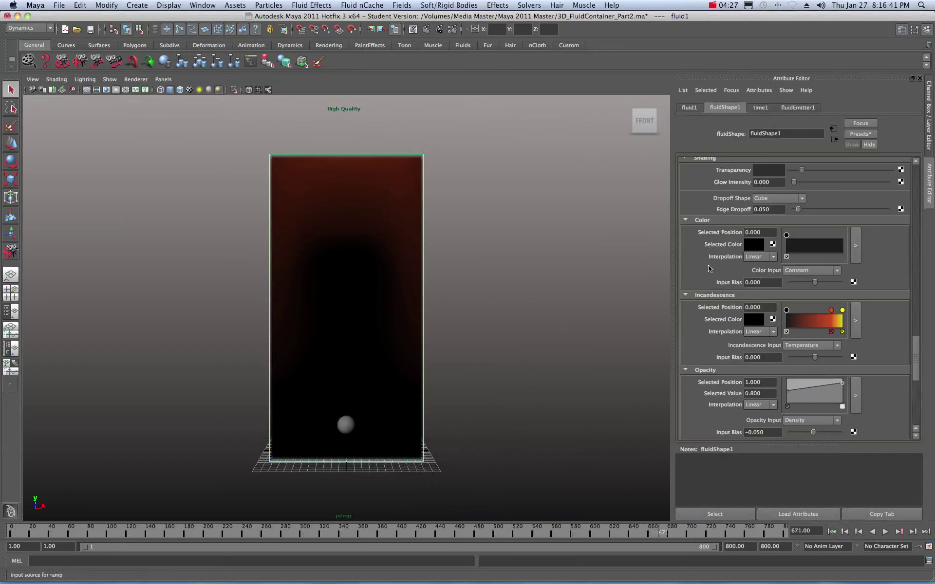
scroll(709, 273, up, 1)
scroll(711, 248, up, 1)
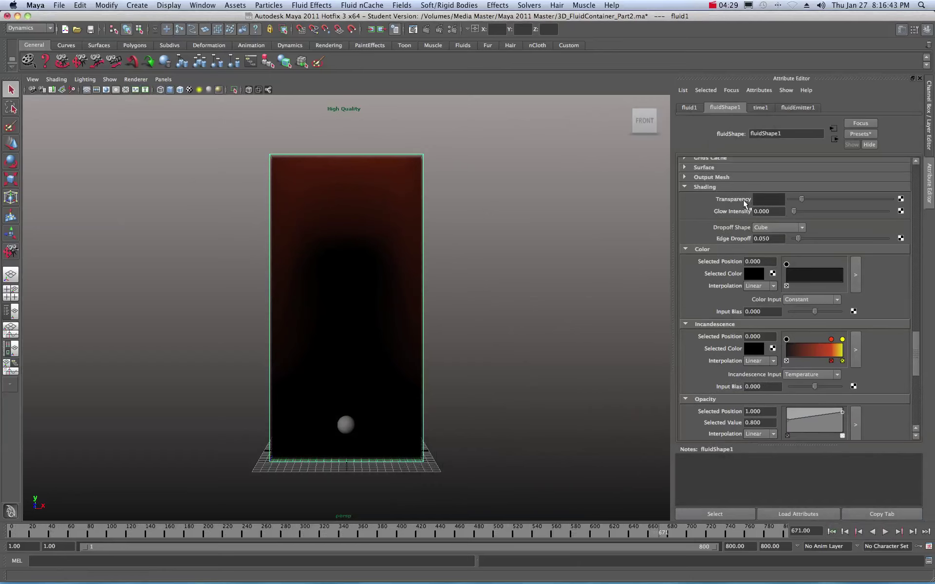
click(773, 204)
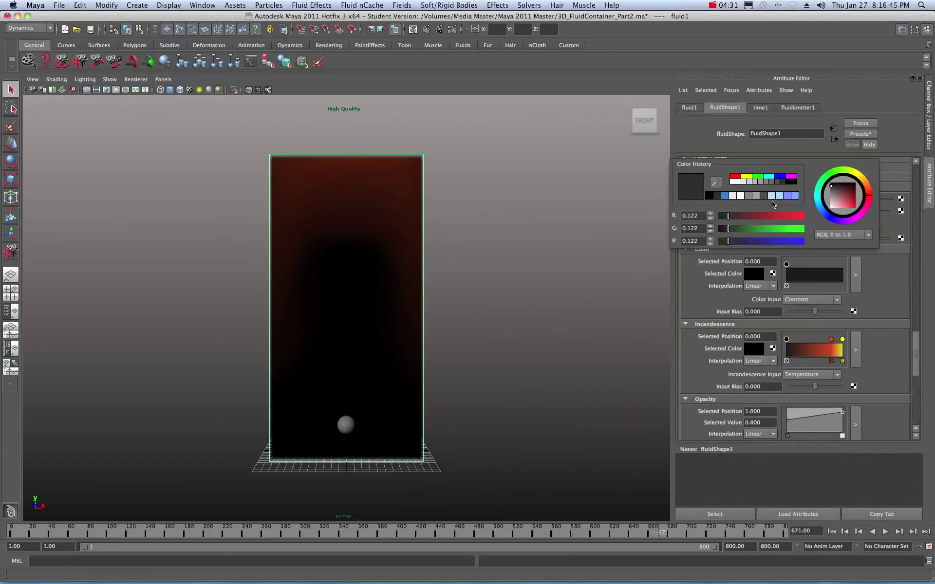
click(777, 183)
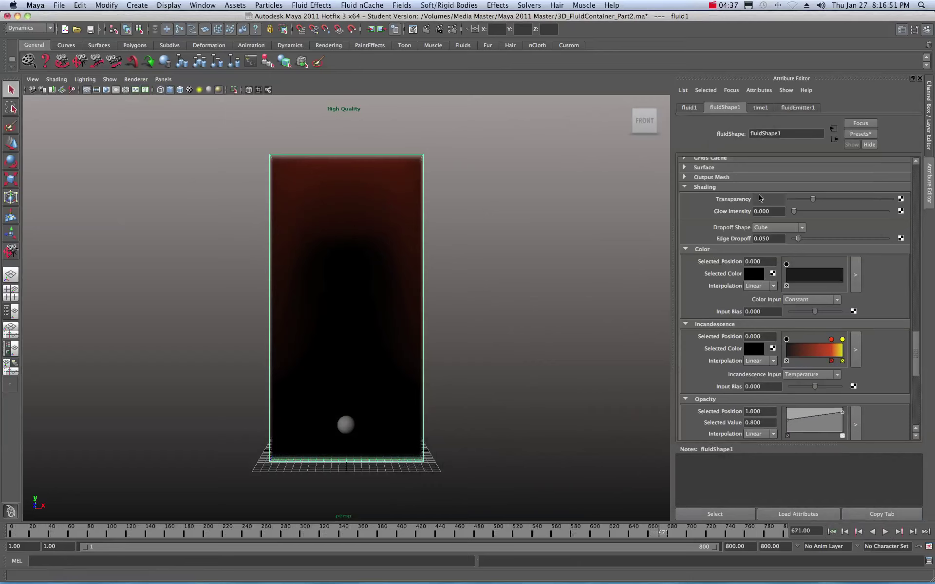
click(769, 204)
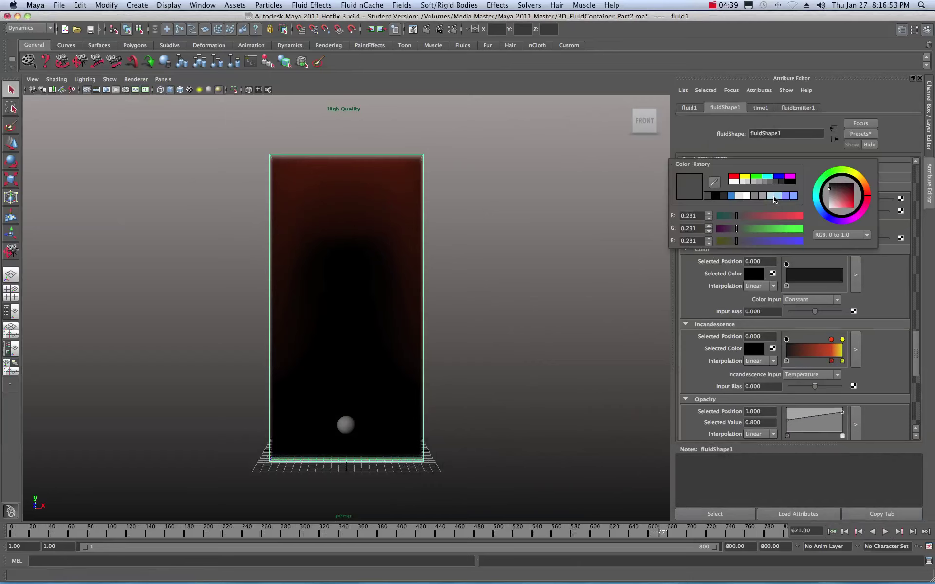
click(787, 184)
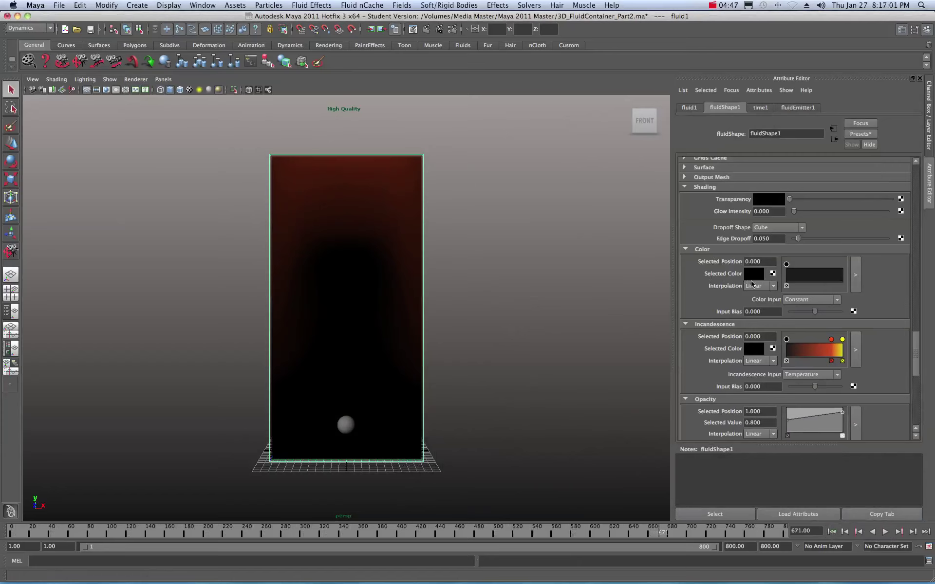
mouse_move(813, 313)
mouse_down()
mouse_move(836, 315)
mouse_move(791, 316)
mouse_move(817, 318)
mouse_up()
Move the incandescence ramp's red marker to position 0.304 and its yellow marker slightly inward, with an input bias of 0.129.
drag(831, 340, 808, 340)
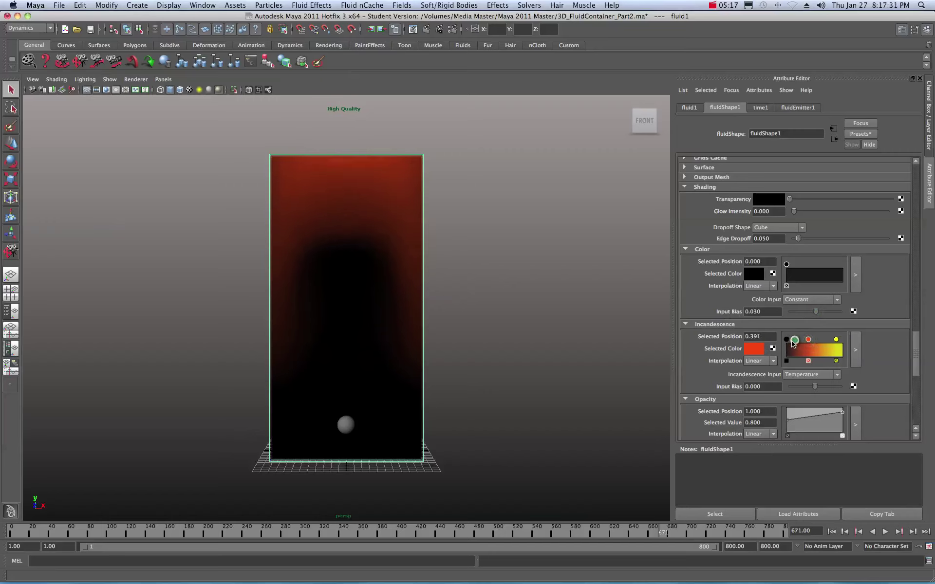
click(787, 340)
drag(788, 342, 805, 344)
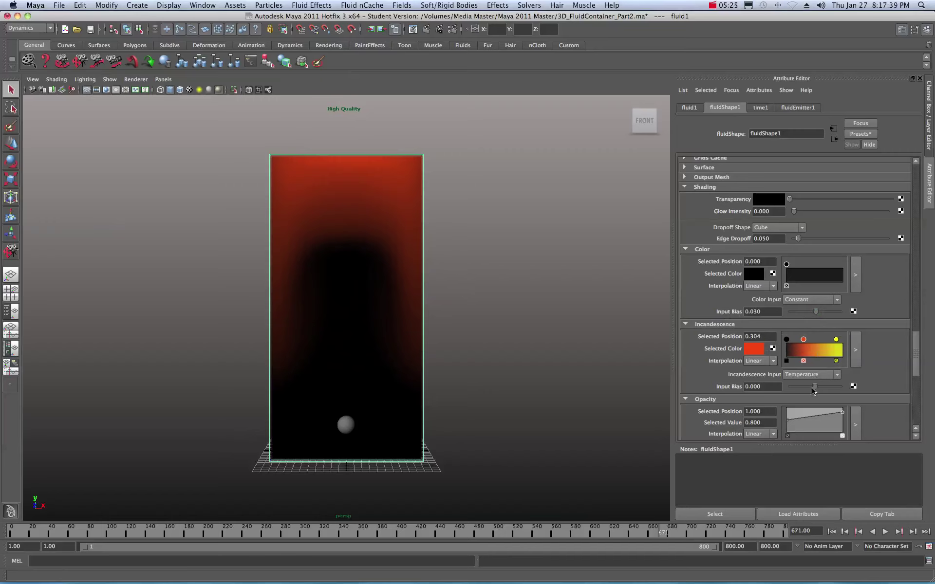
mouse_move(814, 388)
mouse_down()
mouse_move(830, 387)
mouse_move(820, 387)
mouse_up()
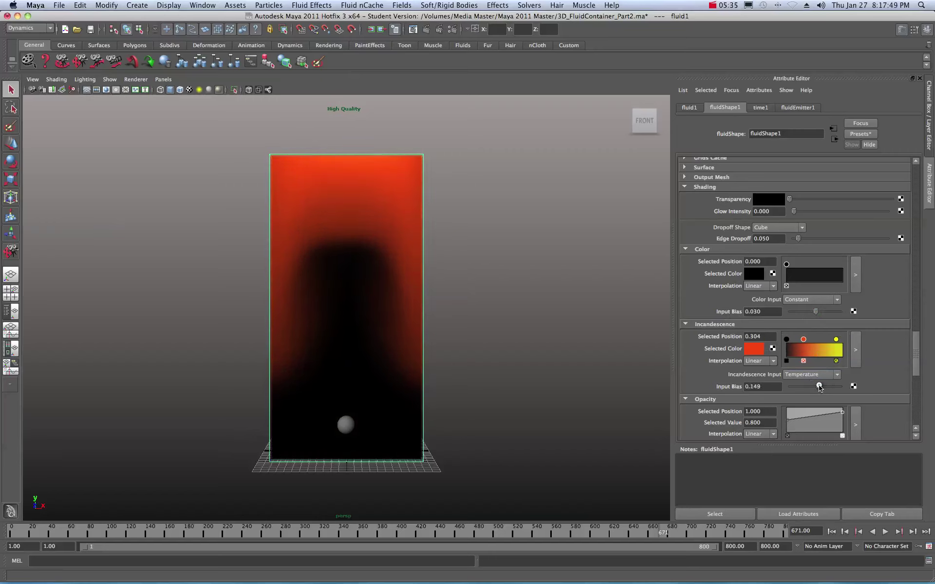
drag(818, 387, 819, 387)
Lower the opacity ramp's start point to 0.020 and raise its end point to the maximum.
drag(788, 422, 843, 408)
drag(786, 409, 786, 431)
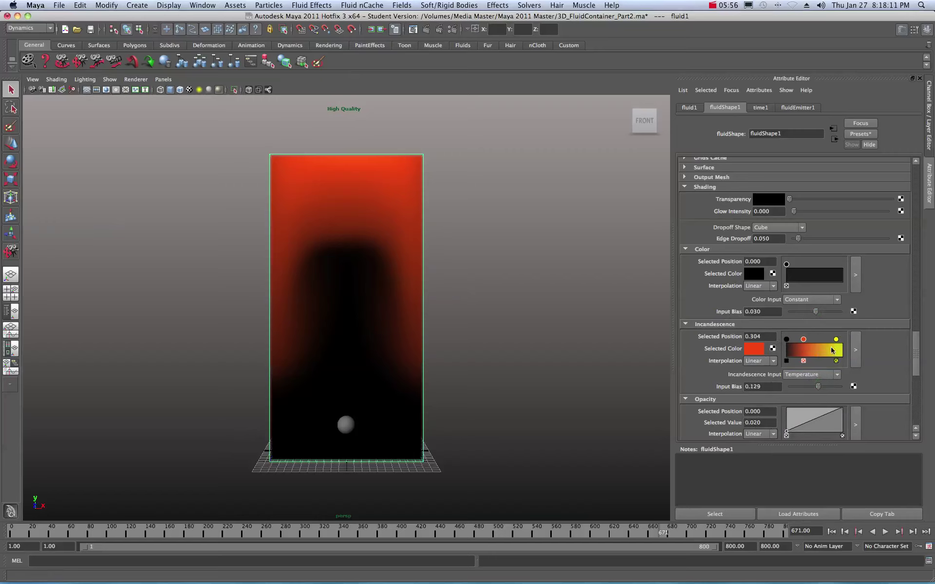
Move the incandescence ramp's red marker to position 0.374.
drag(804, 343, 807, 340)
scroll(727, 370, down, 5)
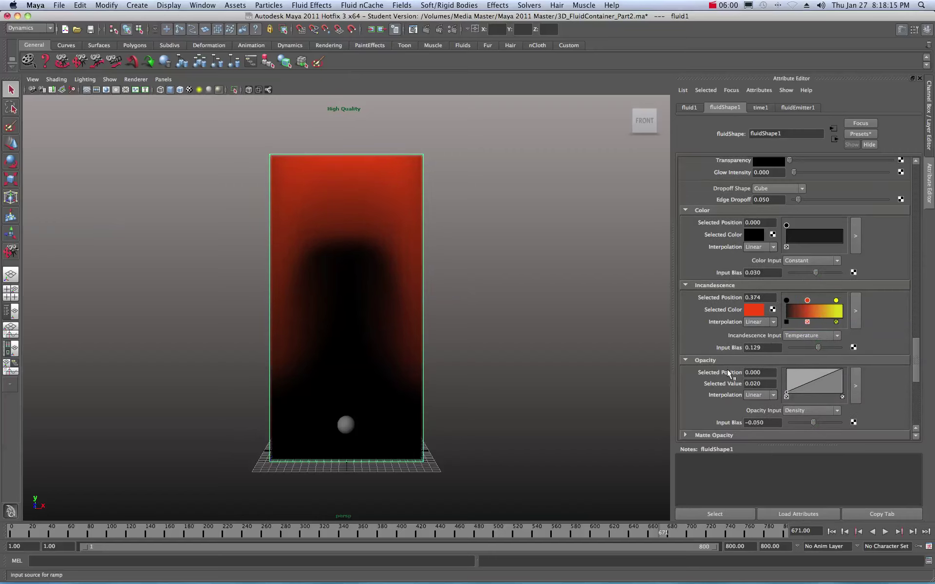
scroll(727, 372, down, 1)
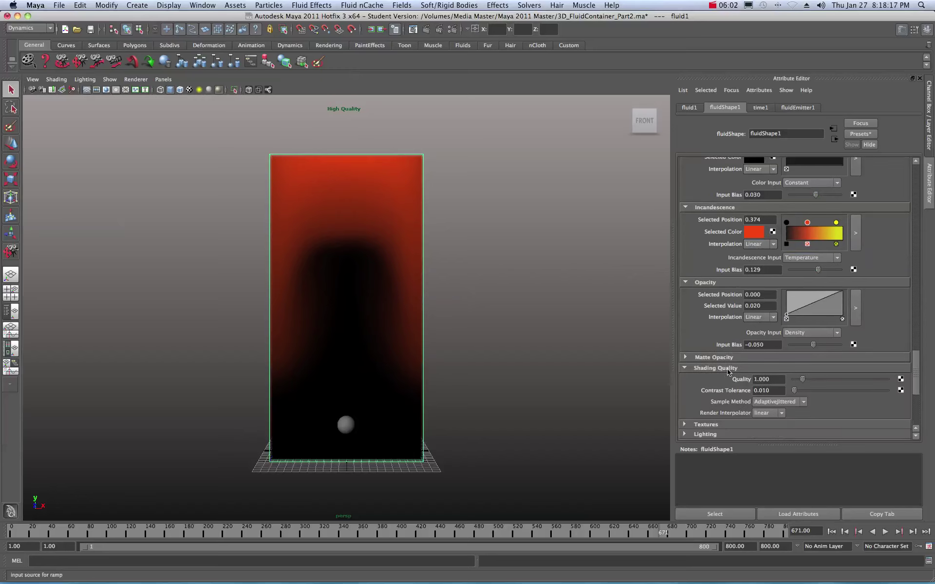
scroll(727, 370, down, 1)
scroll(726, 368, up, 4)
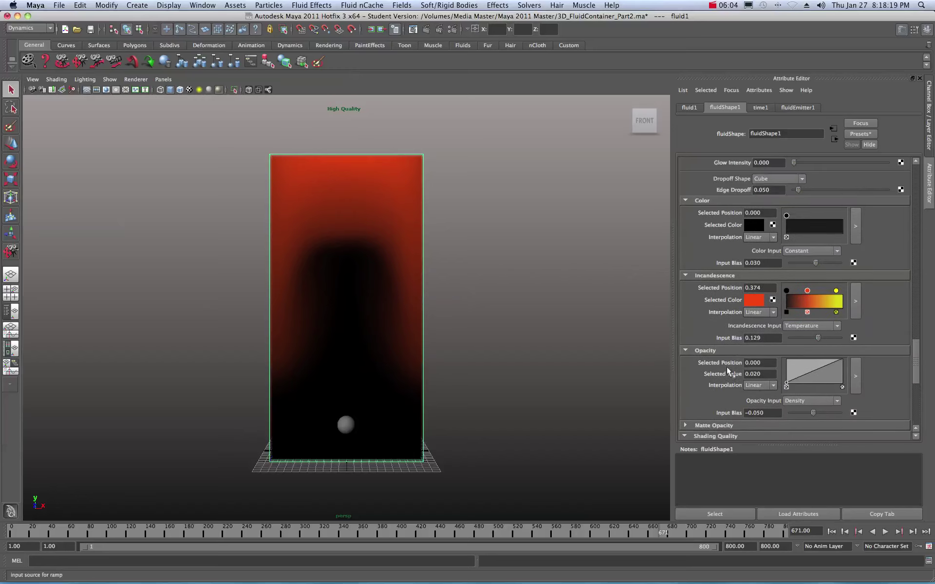
scroll(727, 370, up, 1)
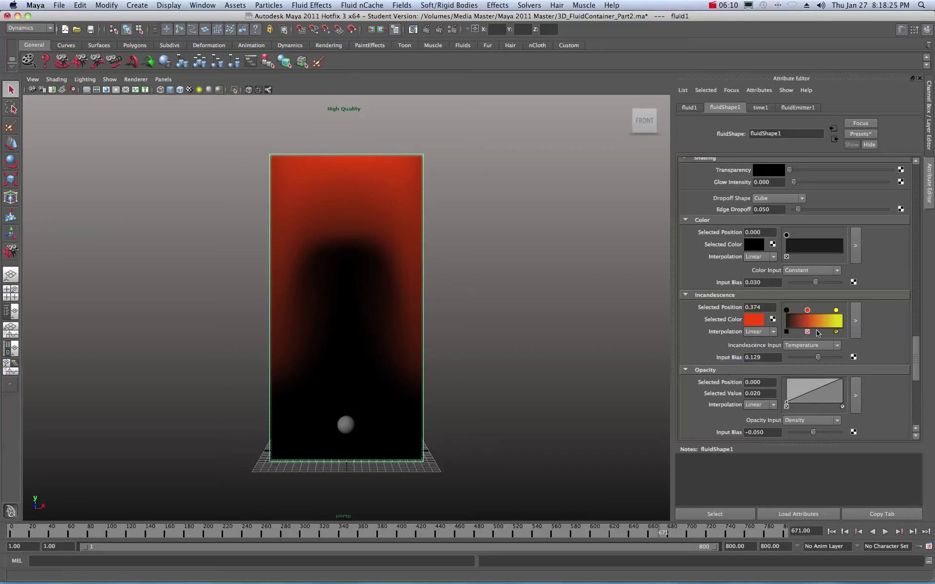
Open the enlarged incandescence and opacity ramp editors and arrange them one above the other.
click(857, 322)
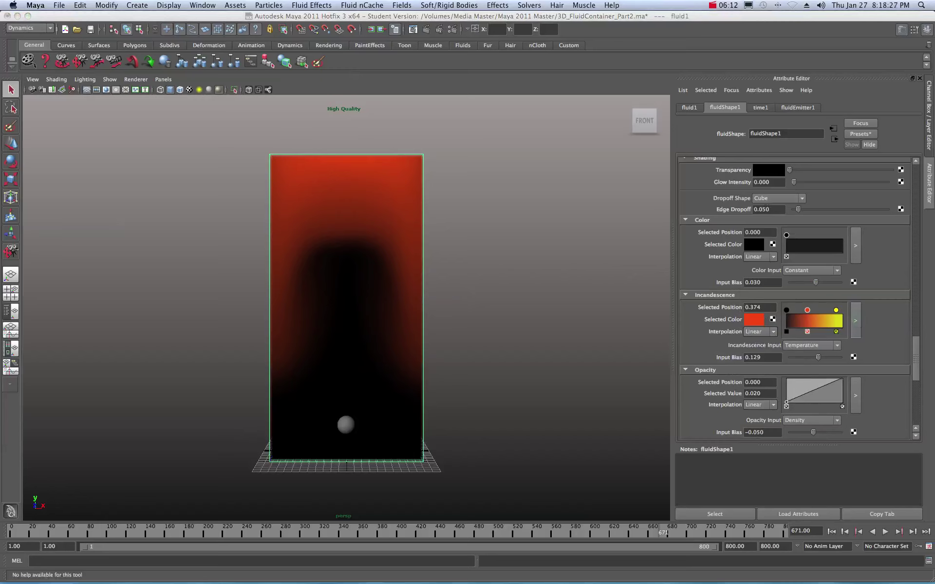
drag(579, 124, 496, 121)
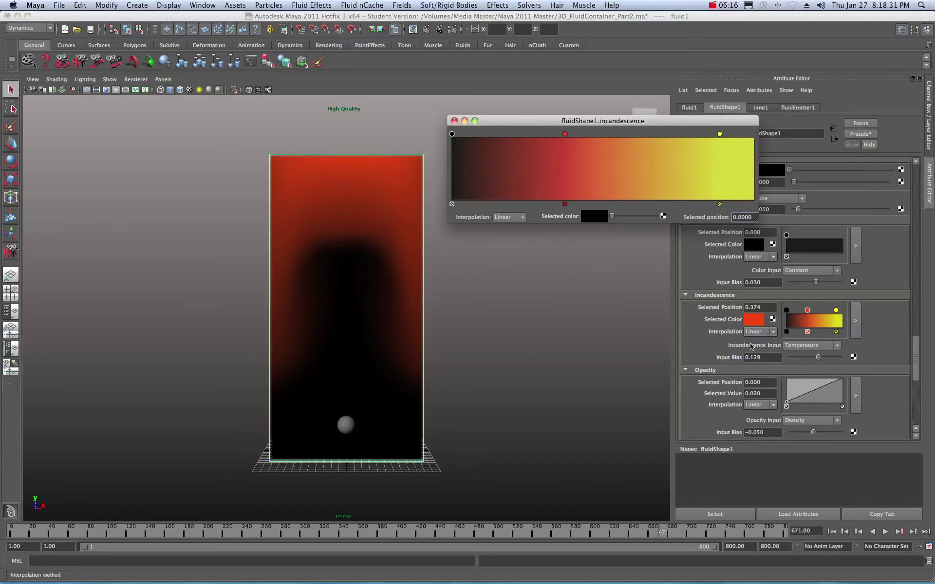
click(855, 396)
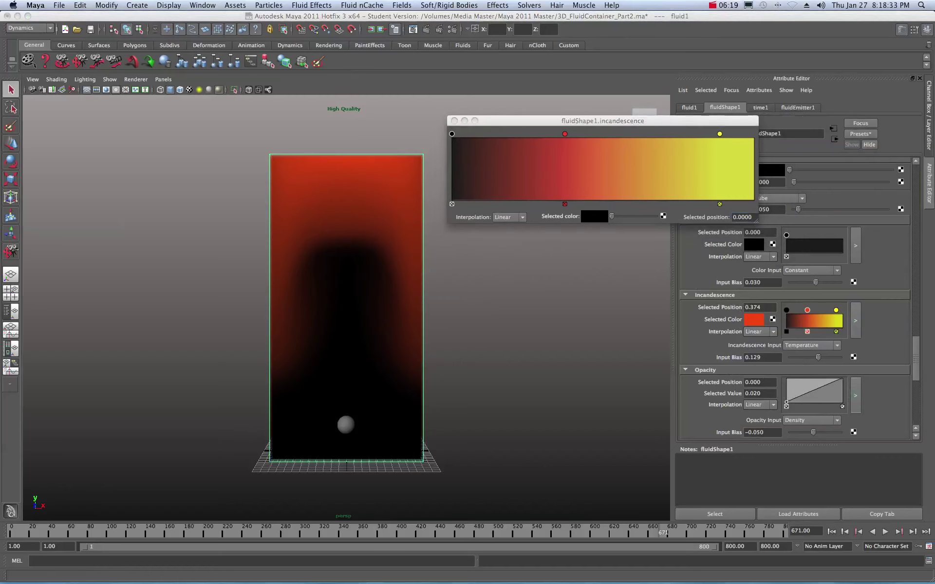
drag(749, 293, 626, 239)
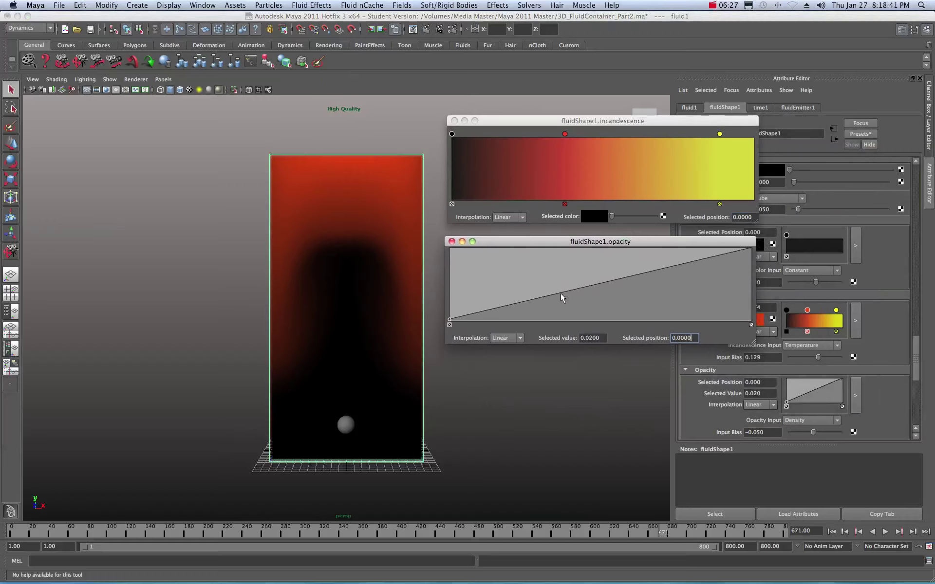
Add five points along the opacity curve, with the middle one at about position 0.55 and value 0.61.
click(509, 305)
click(552, 294)
click(616, 276)
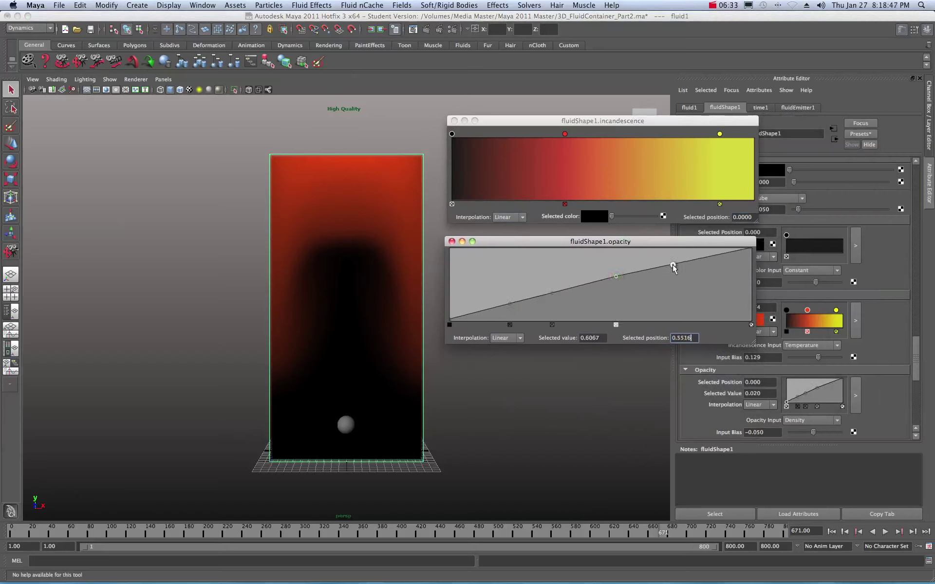
click(673, 265)
click(729, 253)
Lower the opacity curve's end point to 0.2533 and raise its middle point to 0.9133 and its second point to 0.9200.
drag(750, 249, 746, 302)
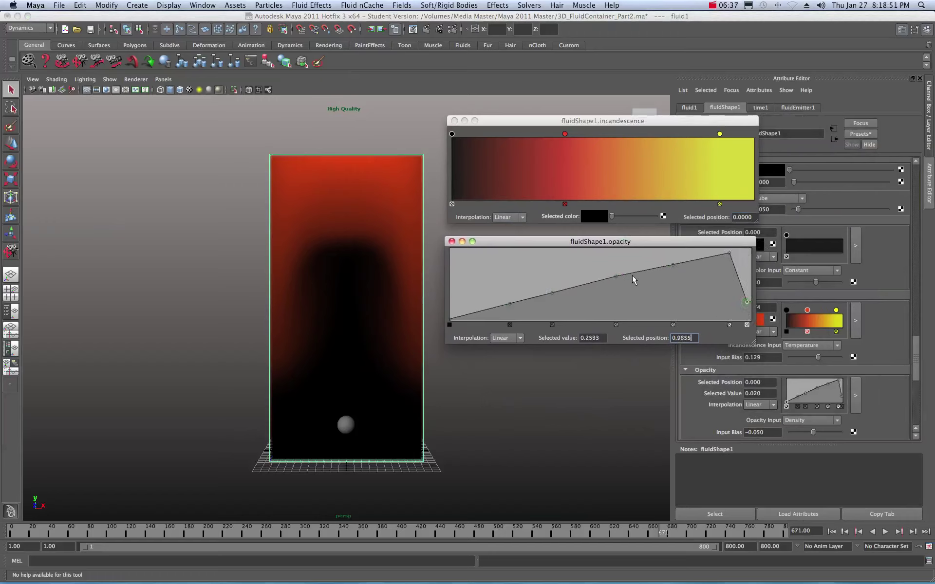
drag(616, 276, 610, 254)
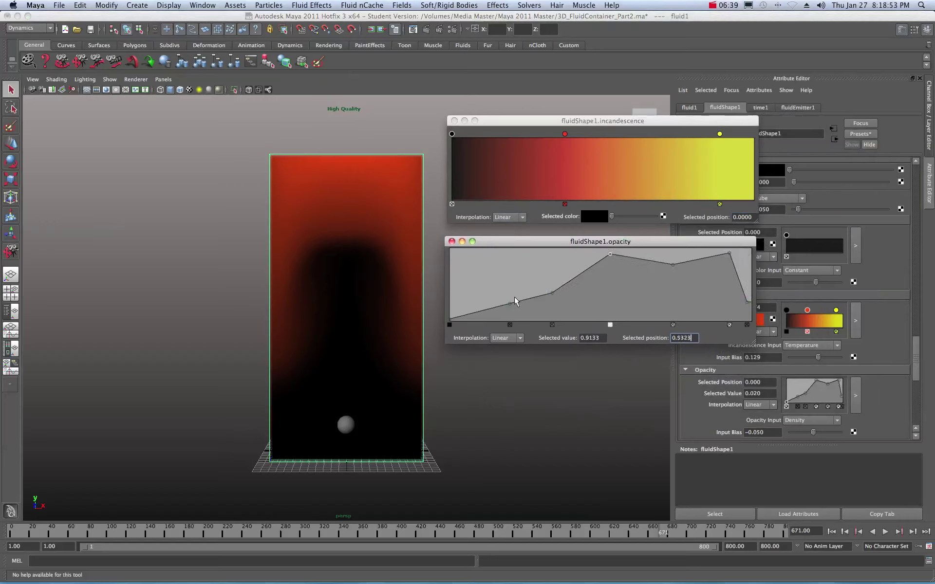
drag(509, 306, 501, 253)
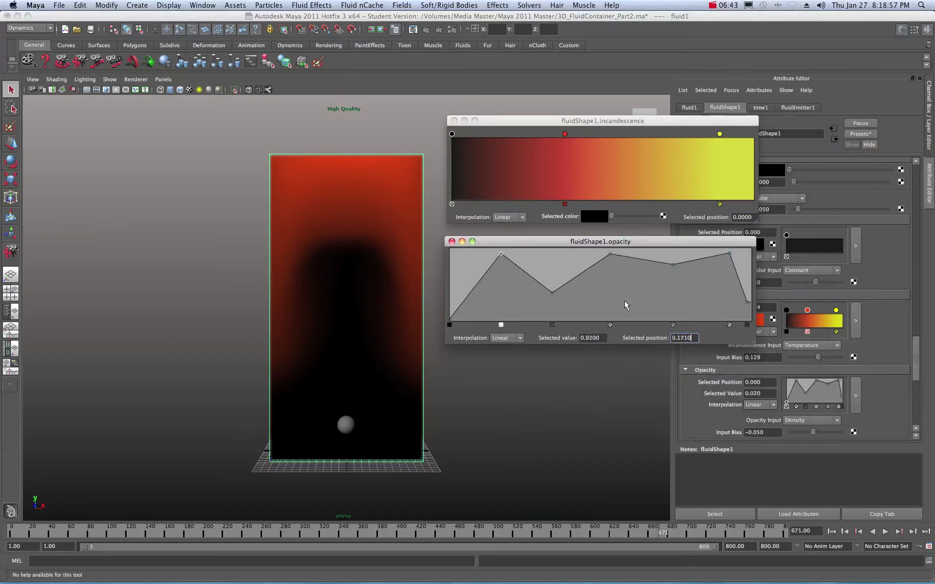
Set the opacity input bias to -0.089 and reshape the ramp's early points, including 0.240 at position 0.200 and 0.640 at 0.322.
mouse_move(812, 432)
mouse_down()
mouse_move(821, 432)
mouse_move(801, 433)
mouse_move(812, 433)
mouse_up()
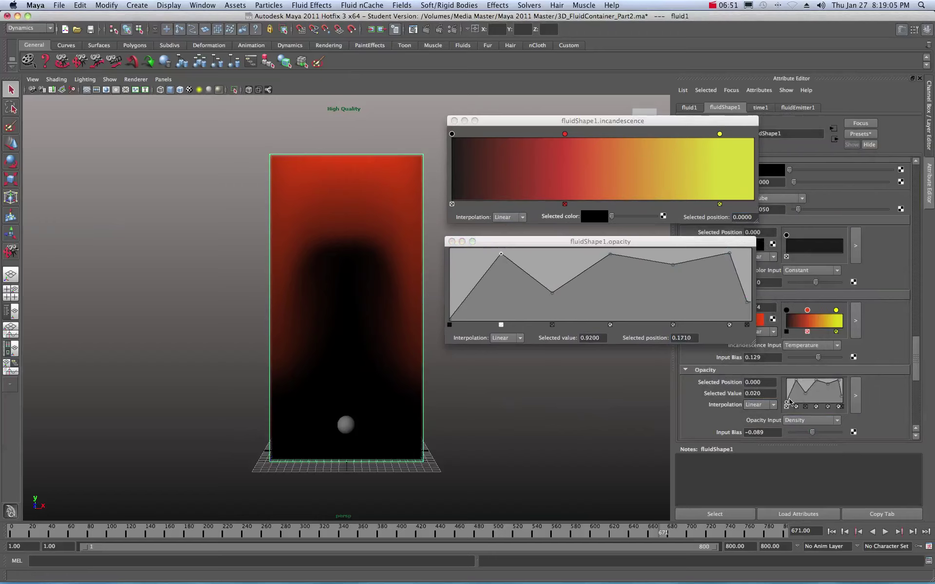
drag(787, 403, 804, 388)
click(795, 382)
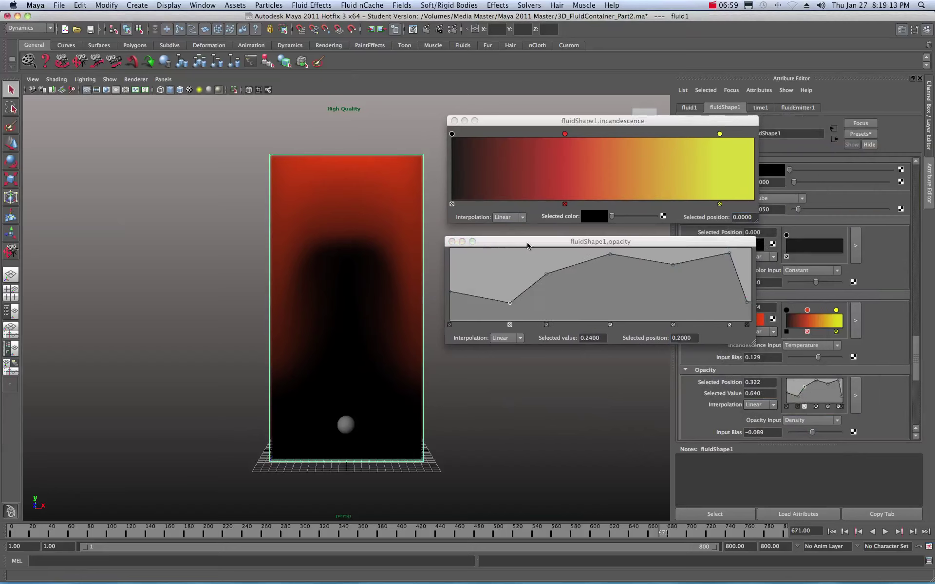
drag(527, 246, 799, 273)
drag(799, 273, 934, 274)
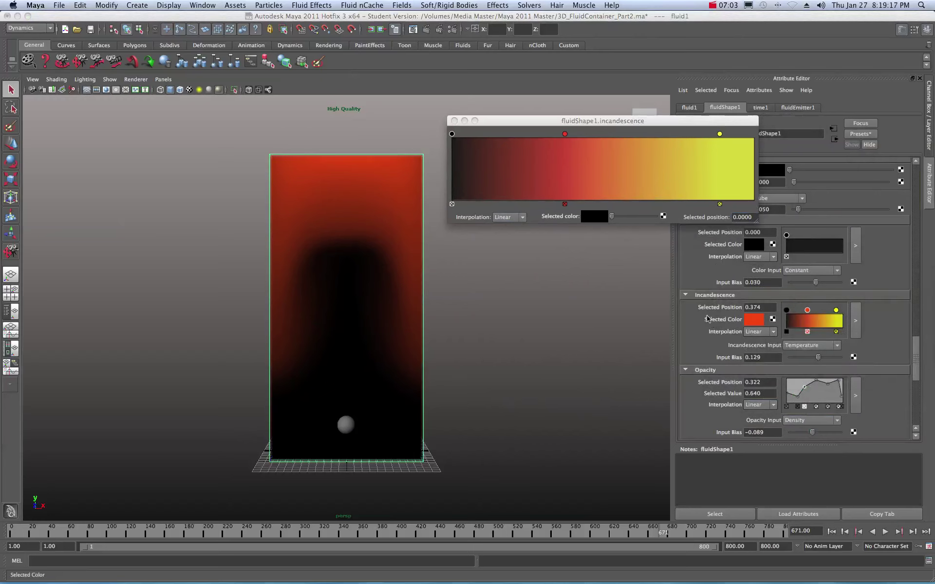
Add a blue marker at position 0.9419 to the incandescence ramp, beyond the yellow one.
click(736, 142)
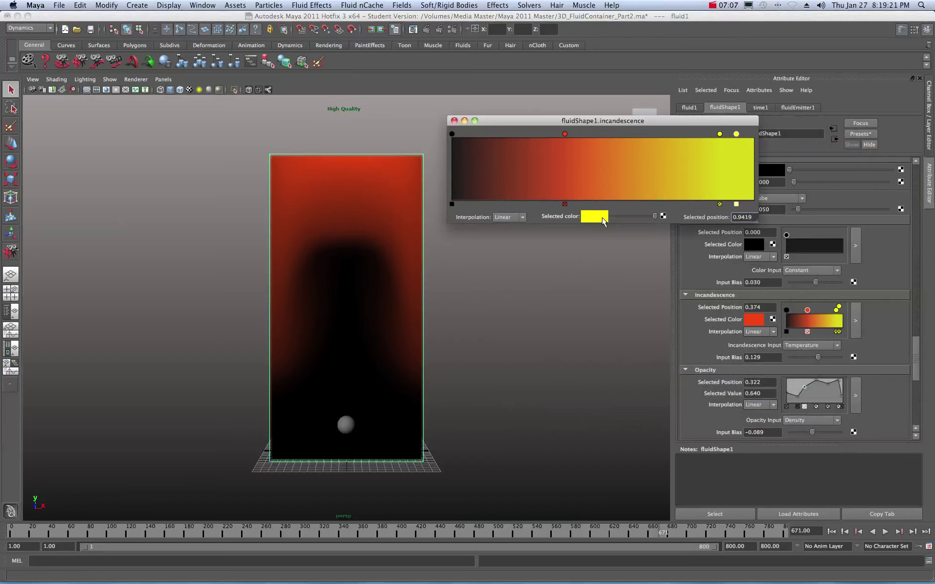
click(596, 216)
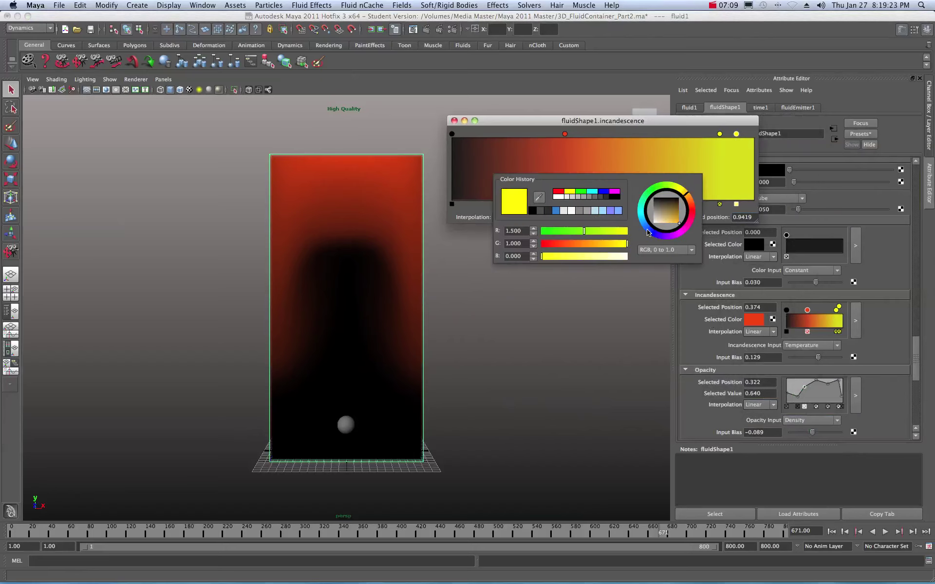
click(647, 232)
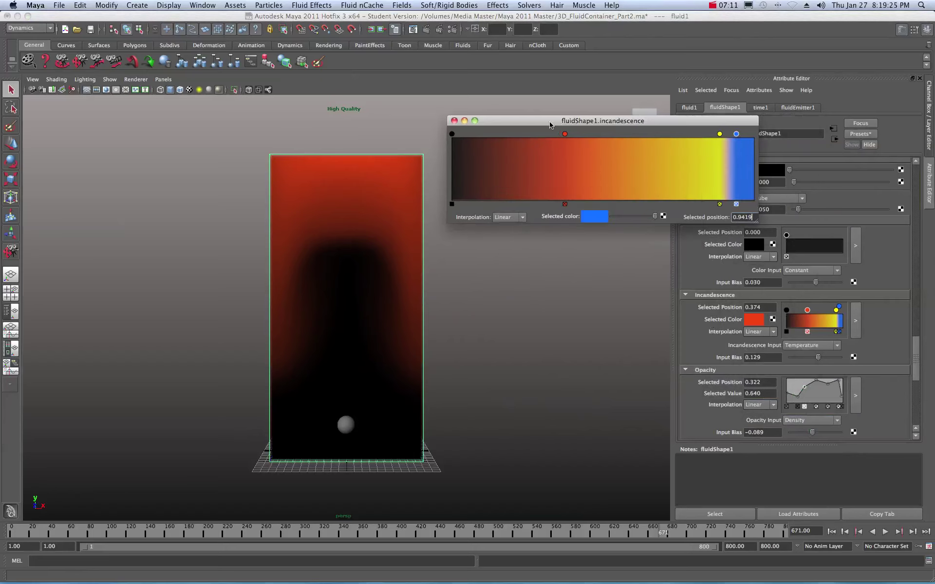
drag(545, 122, 531, 123)
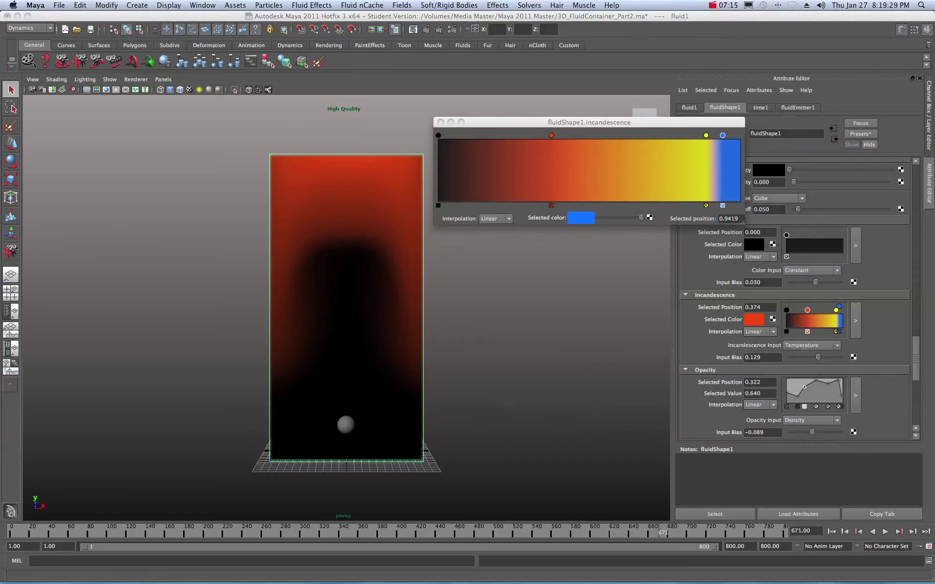
Bring the Render View over to inspect the rendered fluid, and clear it and the incandescence ramp window off the viewport.
drag(934, 135, 304, 163)
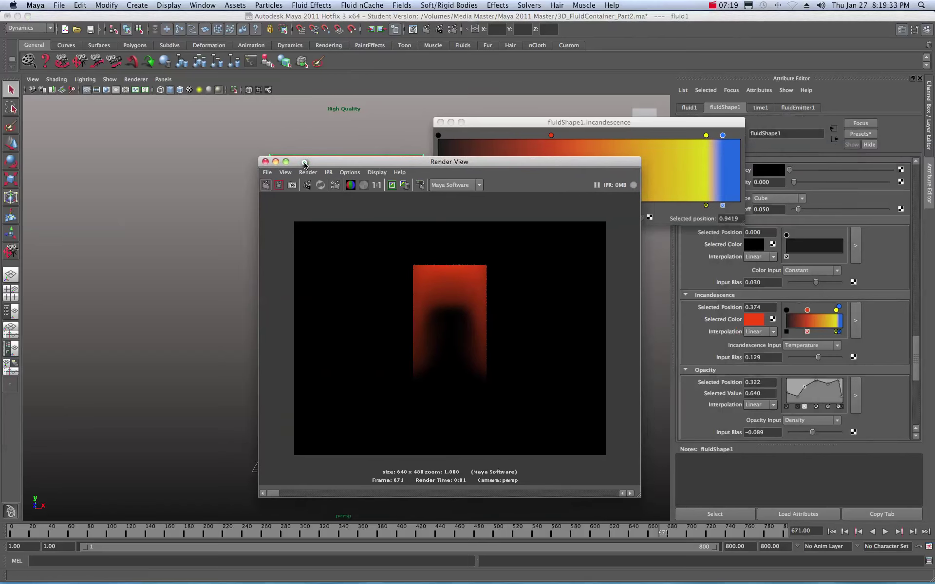
drag(305, 165, 372, 151)
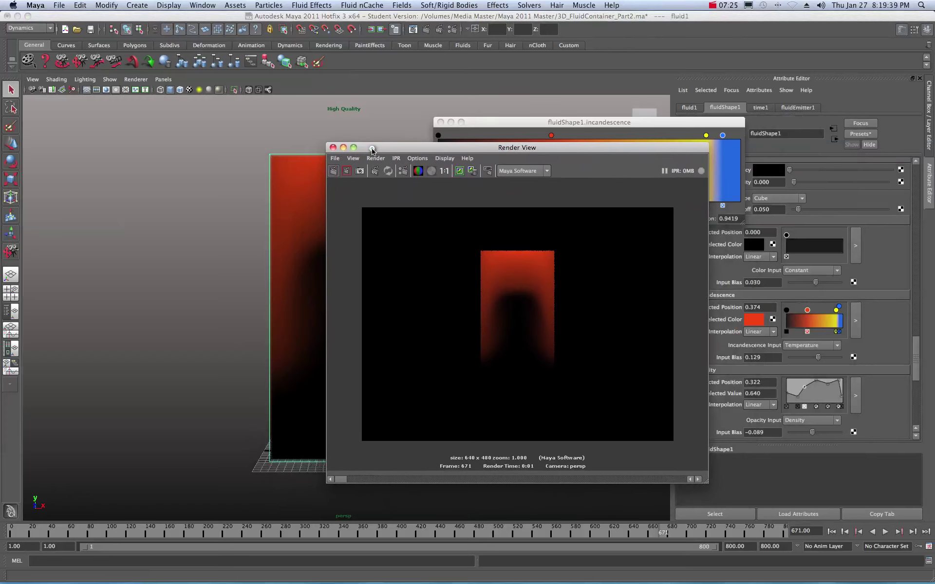
drag(371, 151, 934, 156)
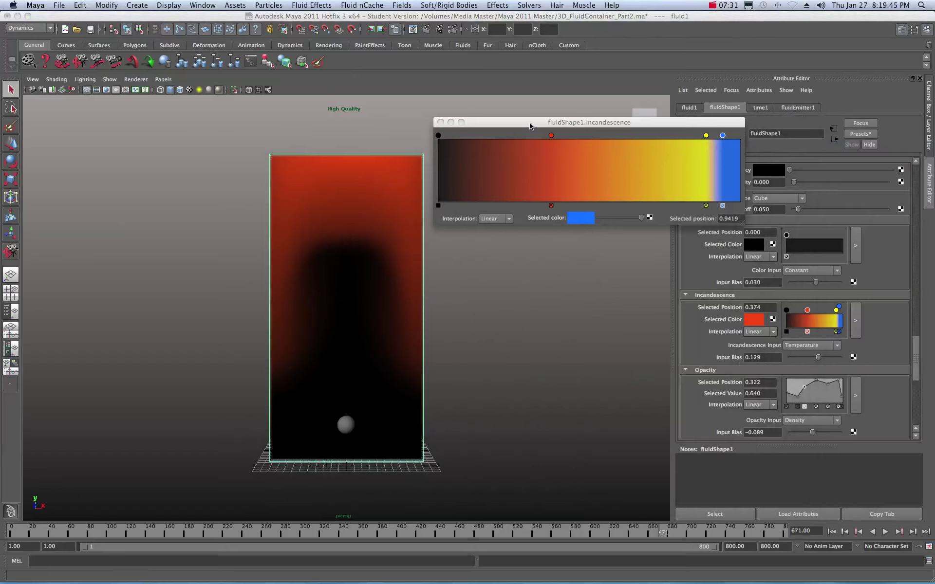
drag(530, 124, 934, 144)
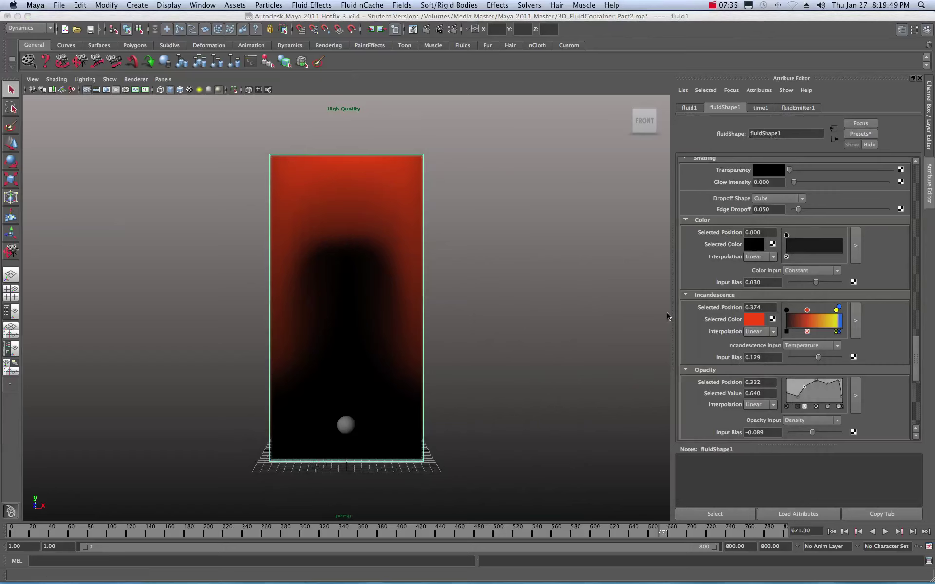
Set the fluid's Temperature Scale to 3 in the contents details.
scroll(714, 310, up, 4)
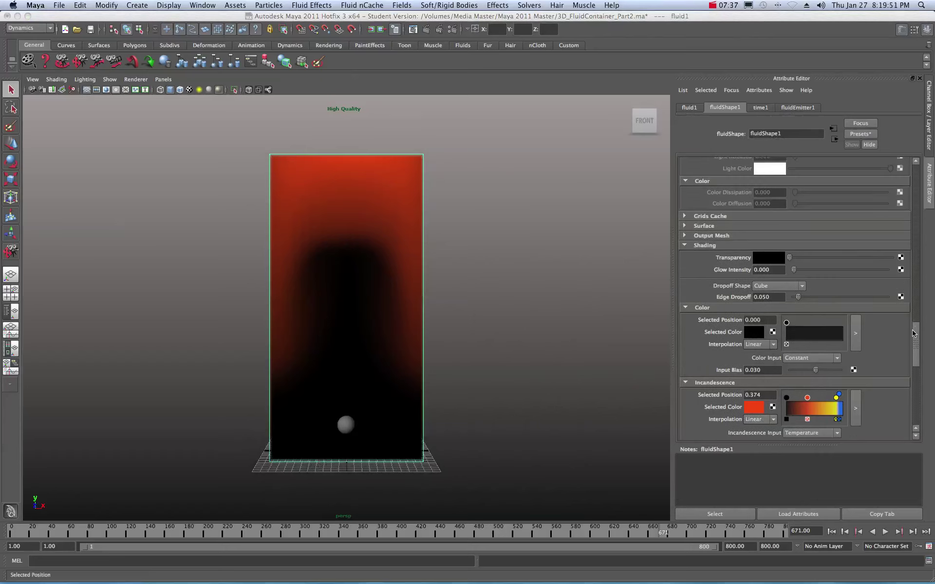
drag(916, 328, 913, 184)
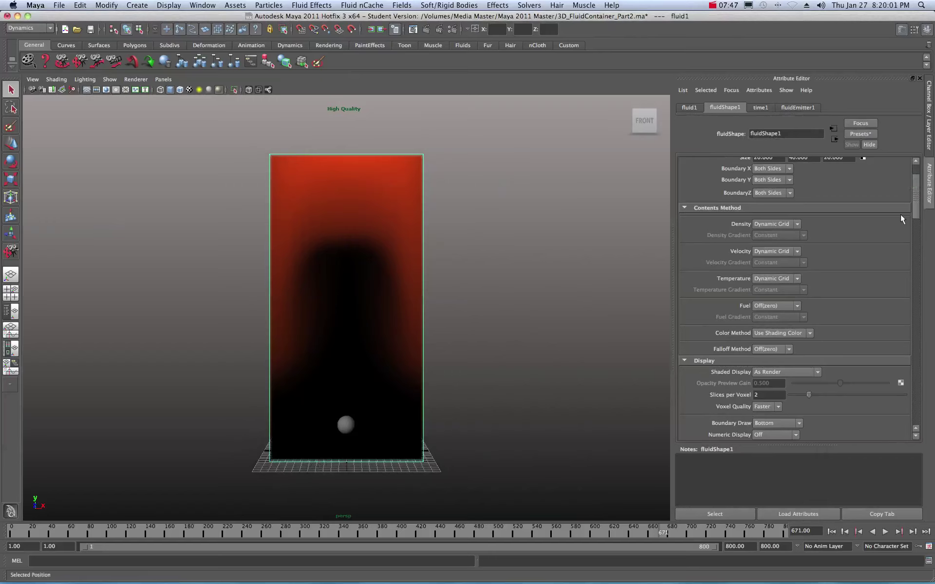
drag(913, 211, 913, 279)
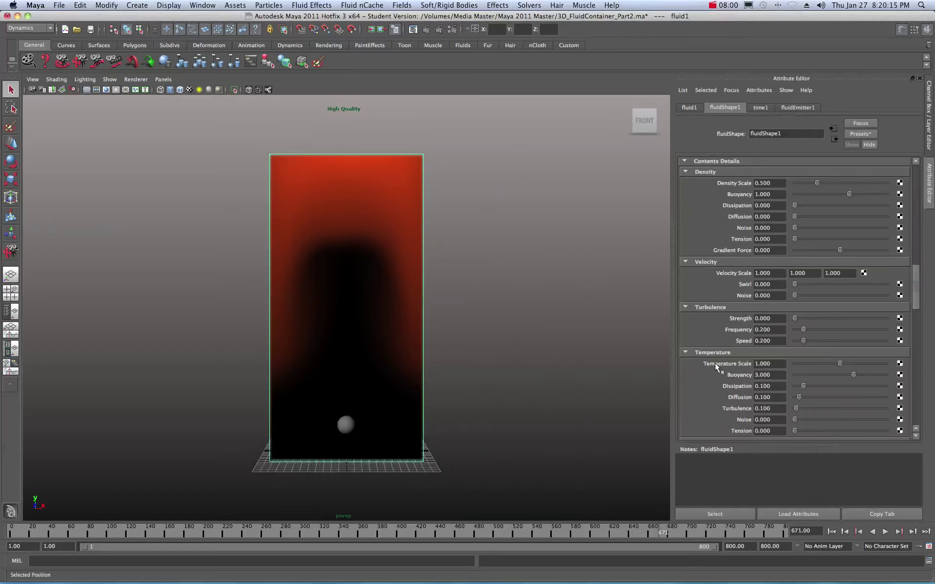
click(775, 363)
text(3)
click(776, 373)
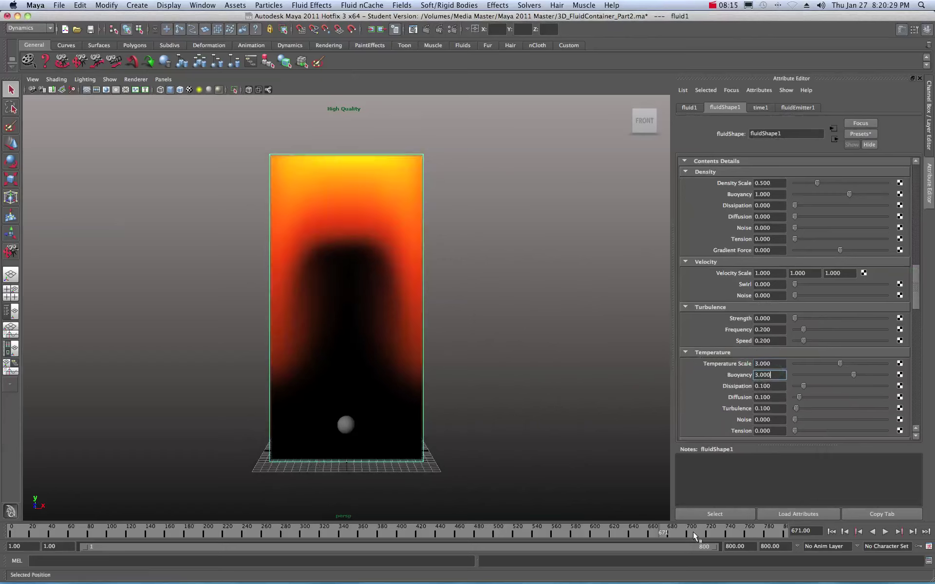
Play the simulation from the first frame and stop it at frame 297.
click(831, 531)
click(884, 532)
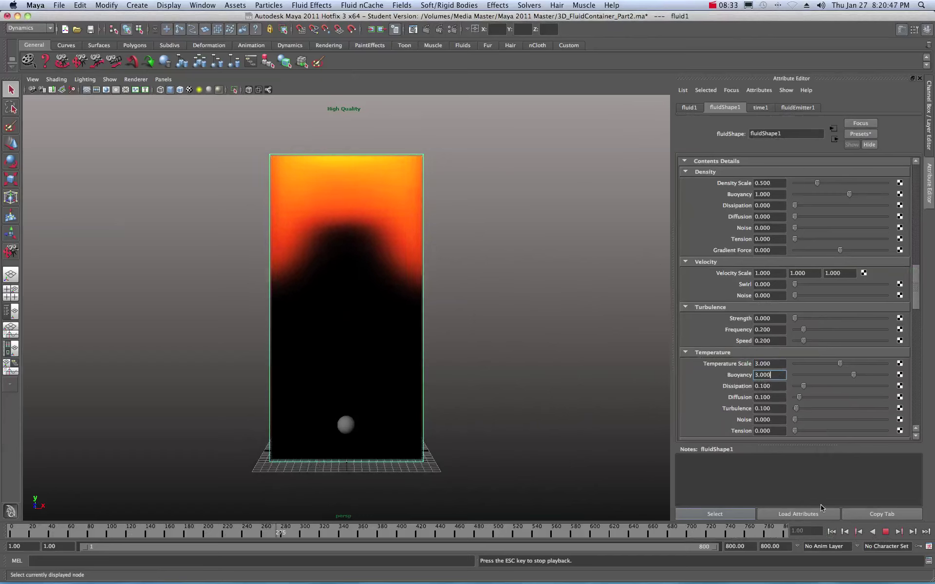
click(885, 532)
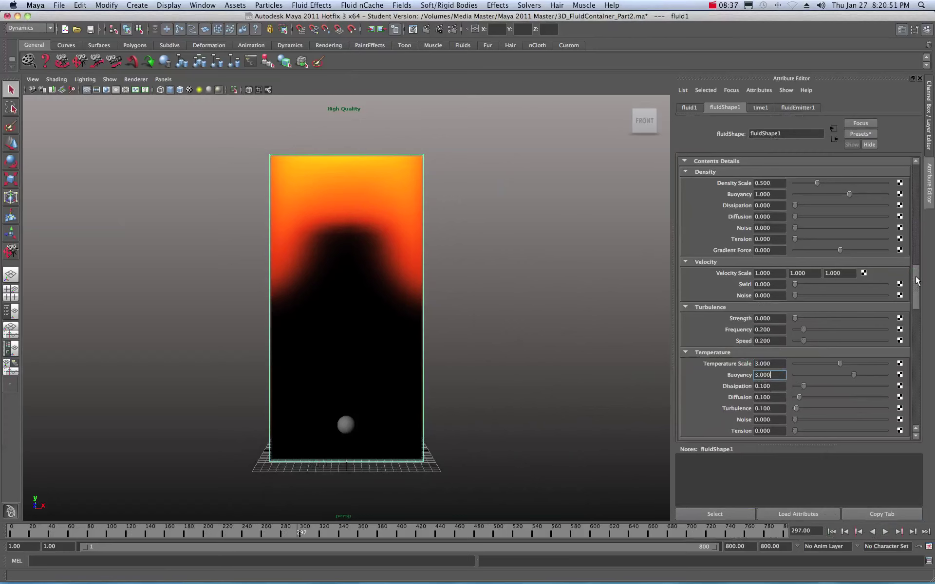
Shape the opacity ramp into a smooth arch with a point of 0.600 at position 0.687, and set the opacity input to Temperature.
drag(915, 277, 916, 356)
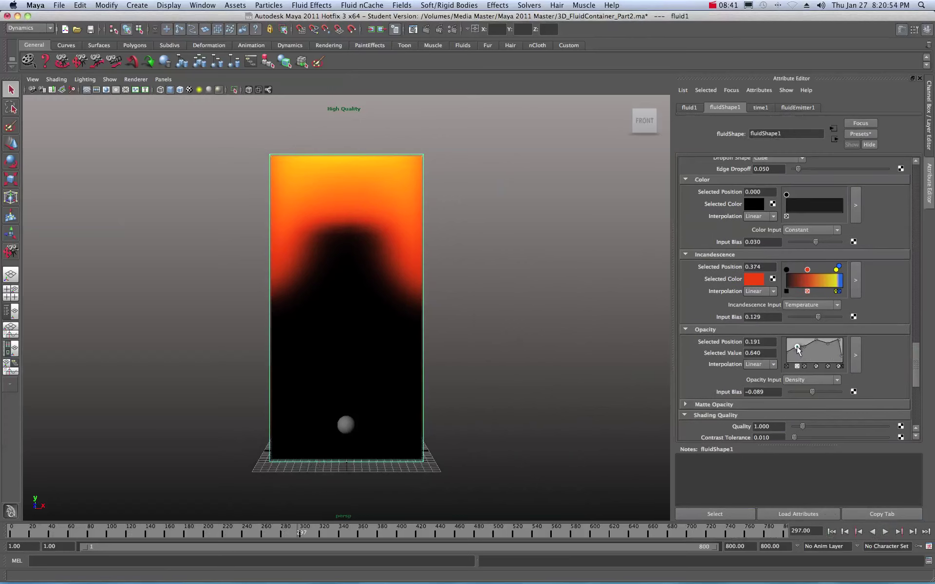
drag(801, 346, 825, 346)
click(837, 380)
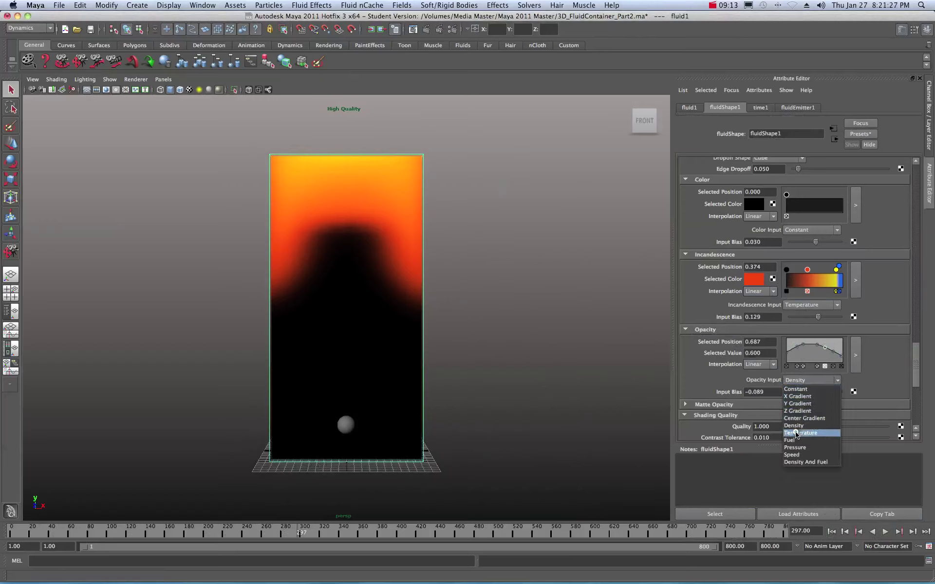
click(810, 433)
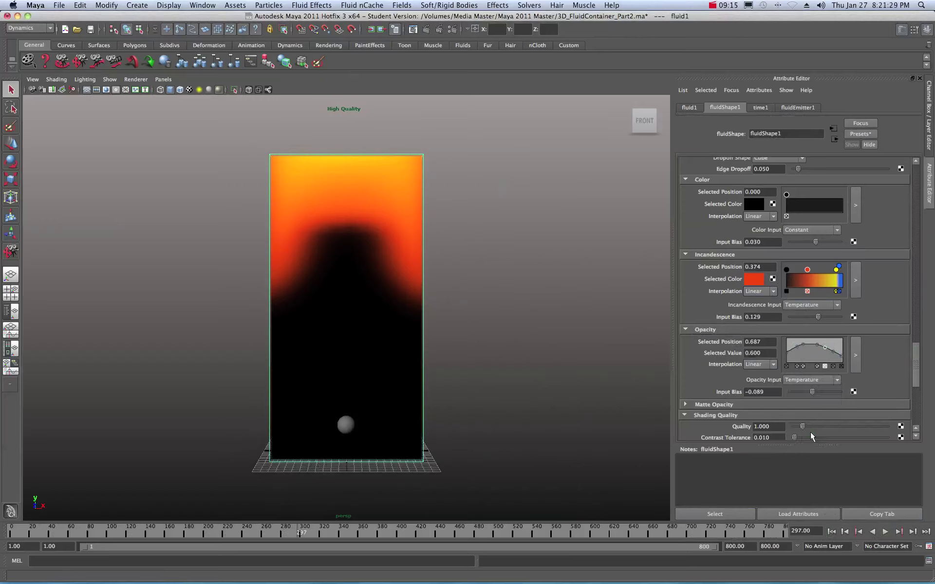
Lower the opacity ramp's first point to value 0.000 at position 0.017 and adjust the points beside it.
click(787, 349)
drag(802, 345, 807, 347)
mouse_move(808, 391)
mouse_down()
mouse_move(834, 393)
mouse_move(799, 394)
mouse_move(812, 394)
mouse_up()
drag(788, 346, 787, 363)
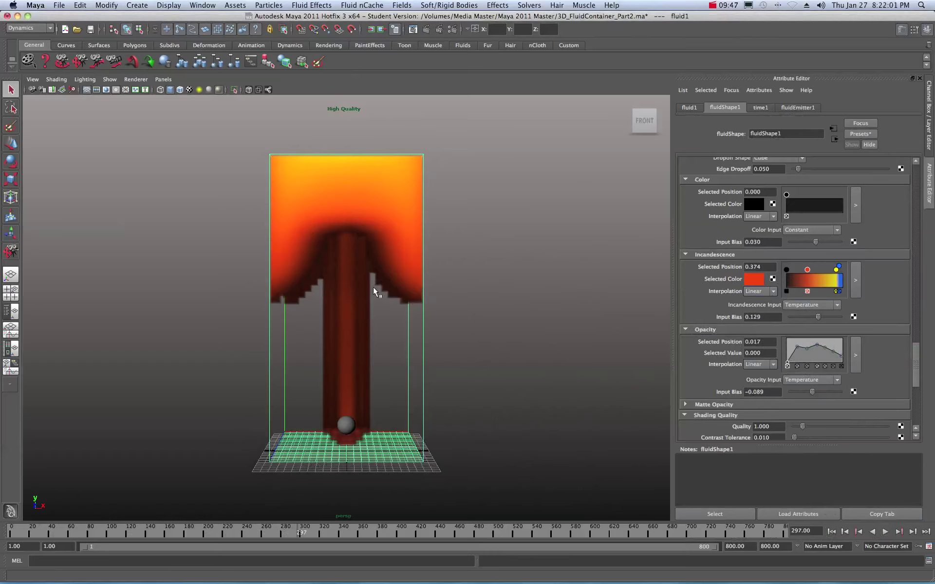
Lower the opacity ramp's upper points, with one at 0.480 and position 0.678, and set the input bias to -0.228.
click(799, 349)
drag(799, 351, 799, 353)
click(824, 351)
drag(824, 352, 824, 352)
drag(812, 394, 810, 394)
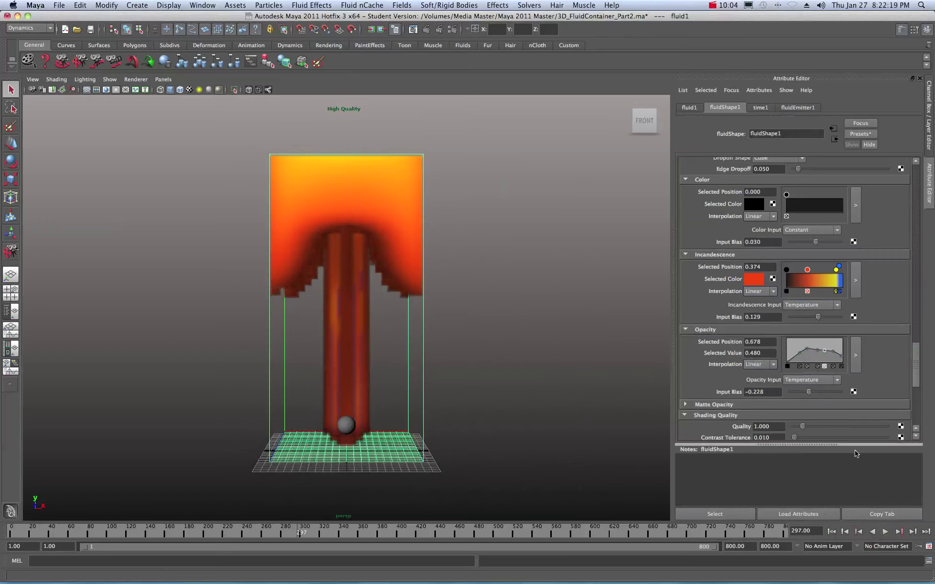
Replay the simulation from the first frame, stopping at frame 232, and render that frame with Maya Software.
click(831, 532)
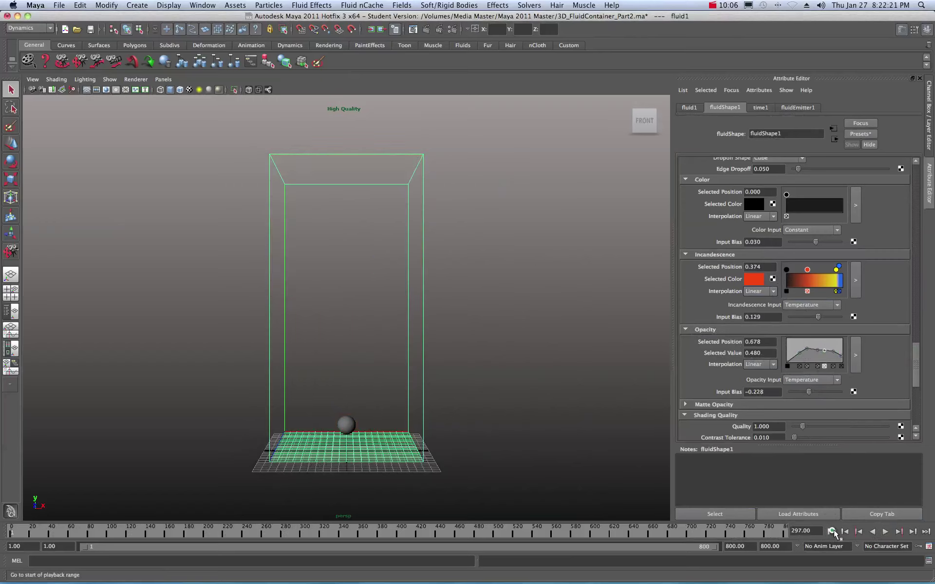
click(883, 531)
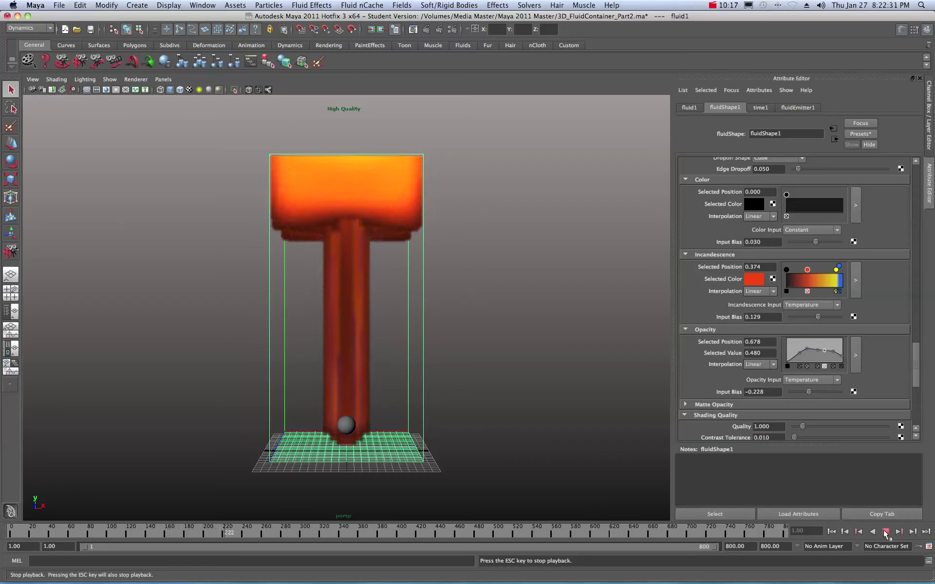
click(885, 532)
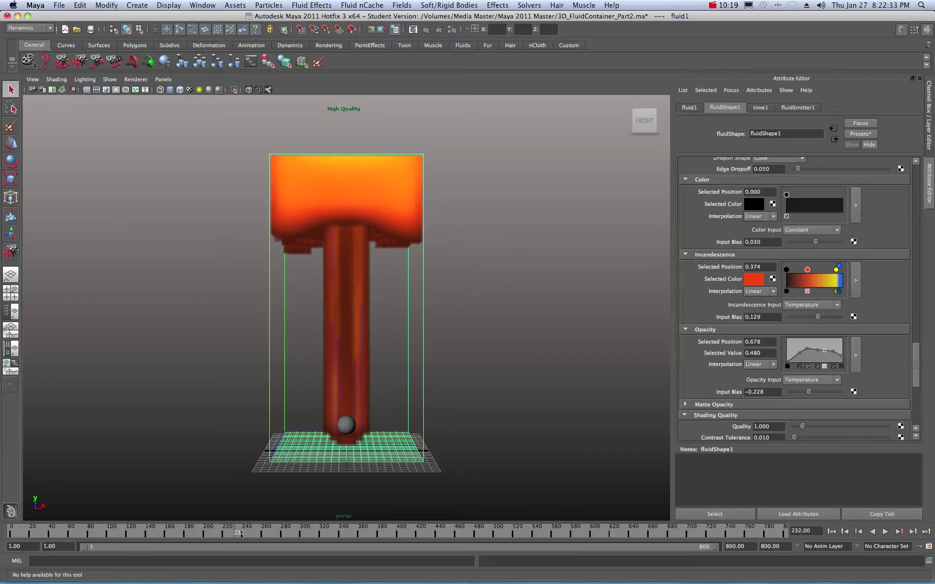
drag(934, 145, 713, 126)
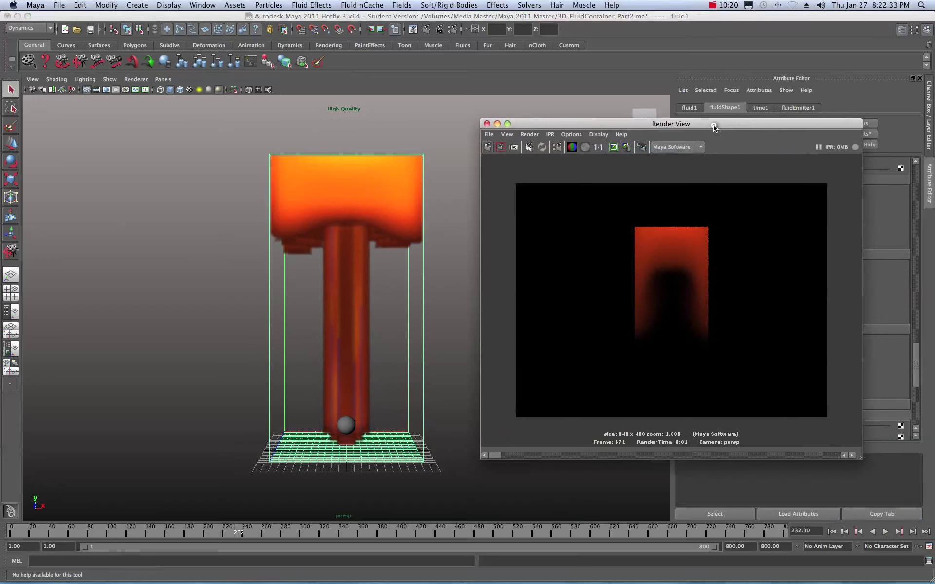
click(486, 147)
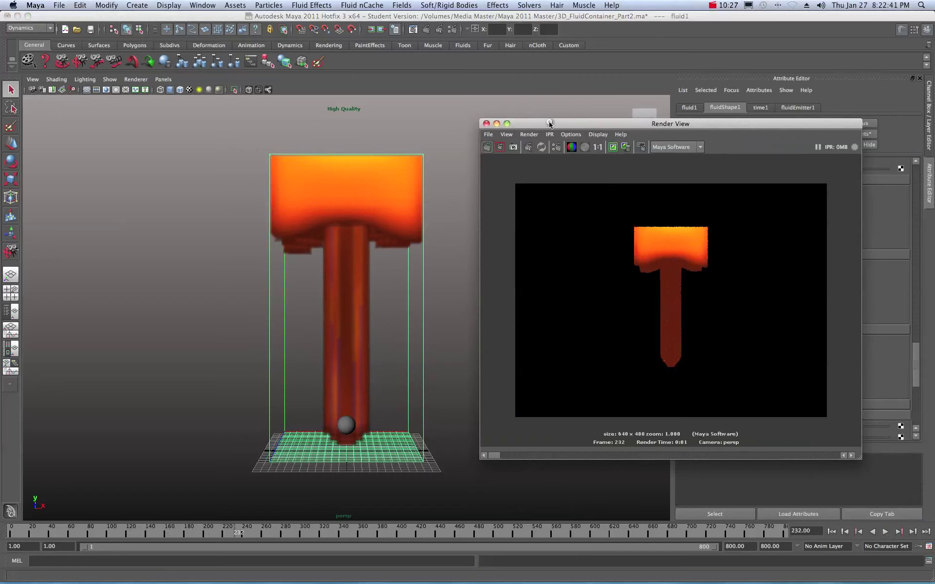
drag(549, 123, 934, 124)
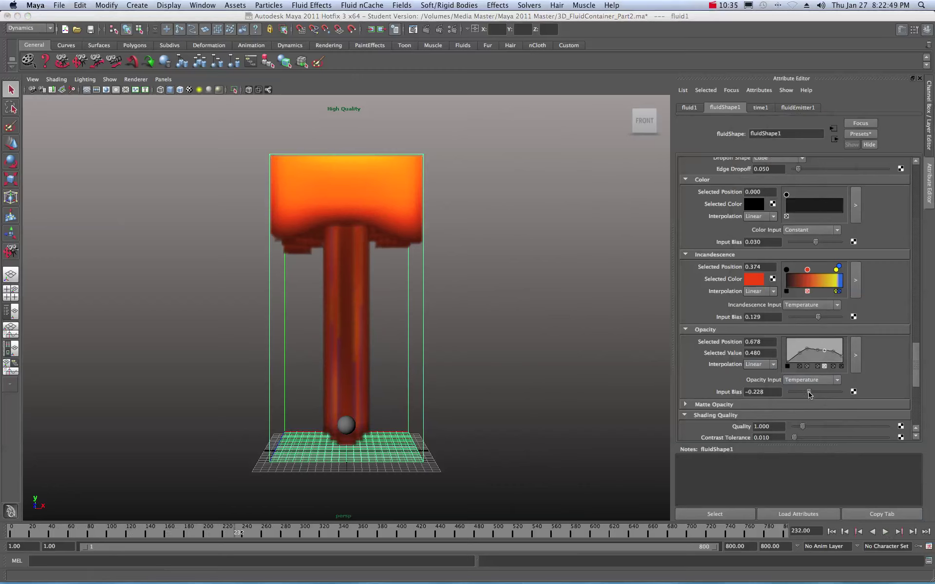
Set the opacity input bias to -0.327 and the incandescence input bias to -0.168.
mouse_move(808, 391)
mouse_down()
mouse_move(818, 392)
mouse_move(806, 392)
mouse_up()
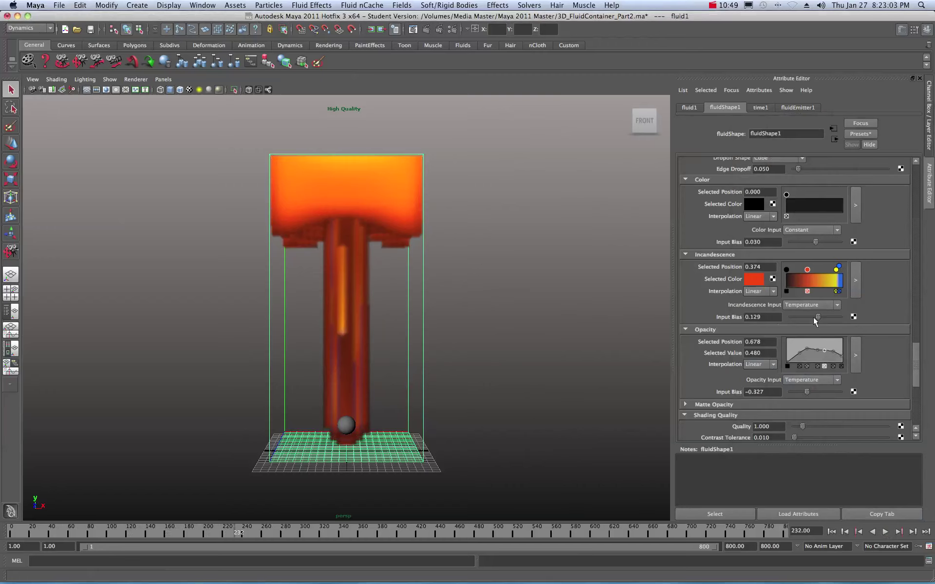
mouse_move(816, 317)
mouse_down()
mouse_move(829, 316)
mouse_move(812, 315)
mouse_up()
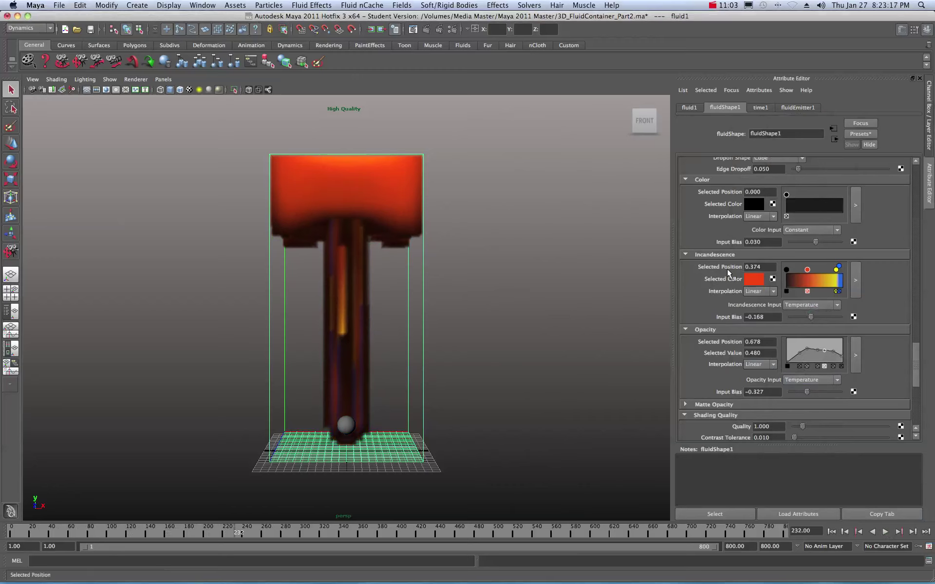
Raise the fluid's shading transparency slightly, to a dark grey.
scroll(708, 306, up, 5)
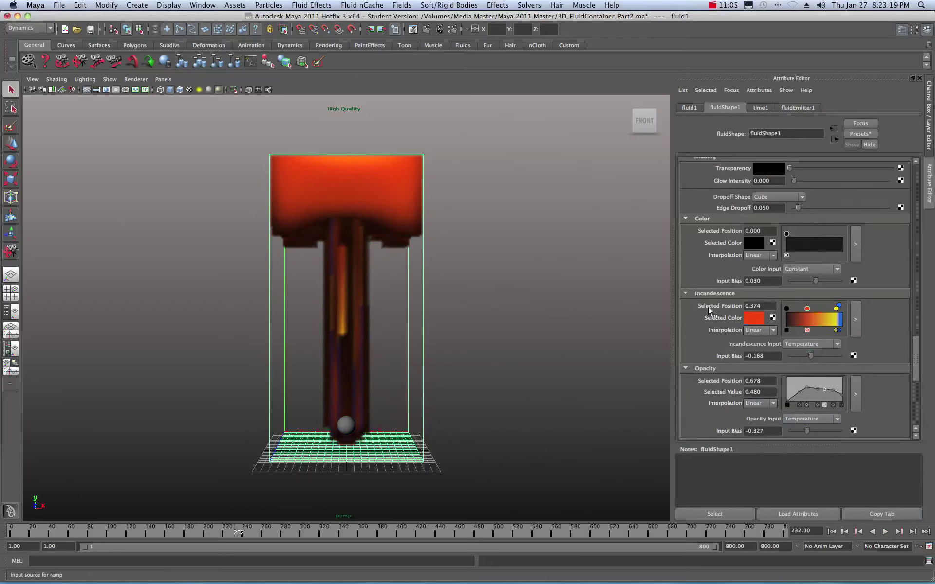
scroll(721, 216, up, 2)
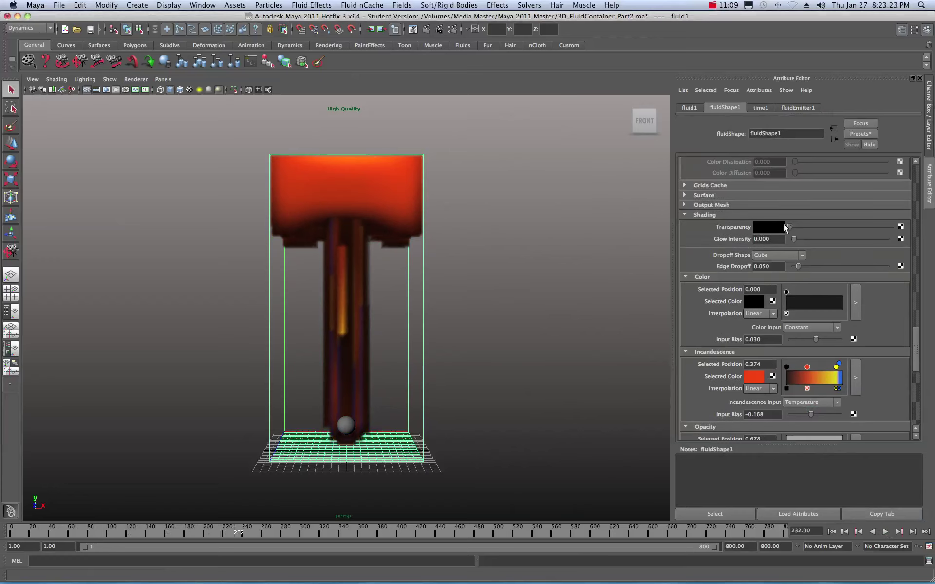
drag(790, 224, 808, 230)
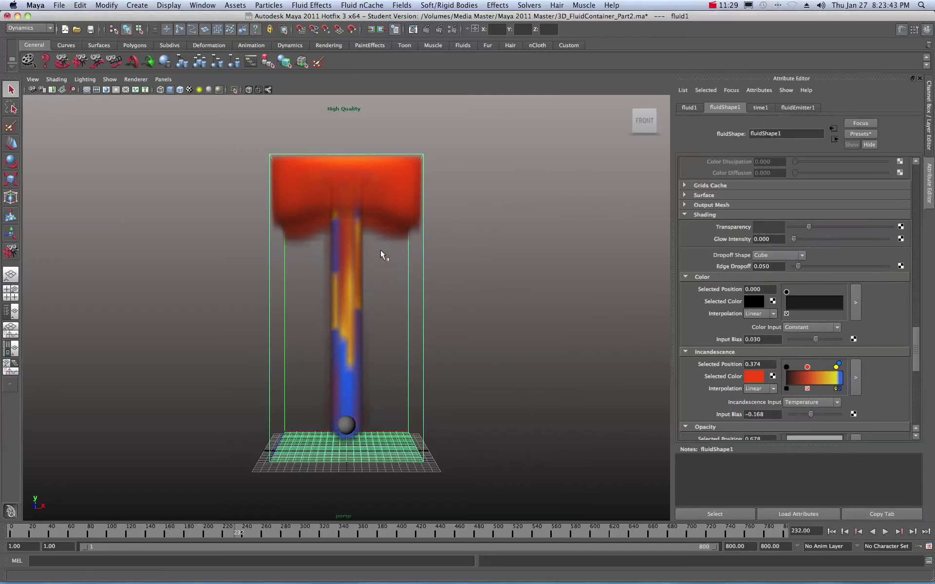
Move the yellow incandescence ramp point to position 0.971, close to the blue end, and set the incandescence input bias to -0.089.
mouse_move(836, 368)
mouse_down()
mouse_move(823, 370)
mouse_move(842, 367)
mouse_move(832, 369)
mouse_up()
click(825, 368)
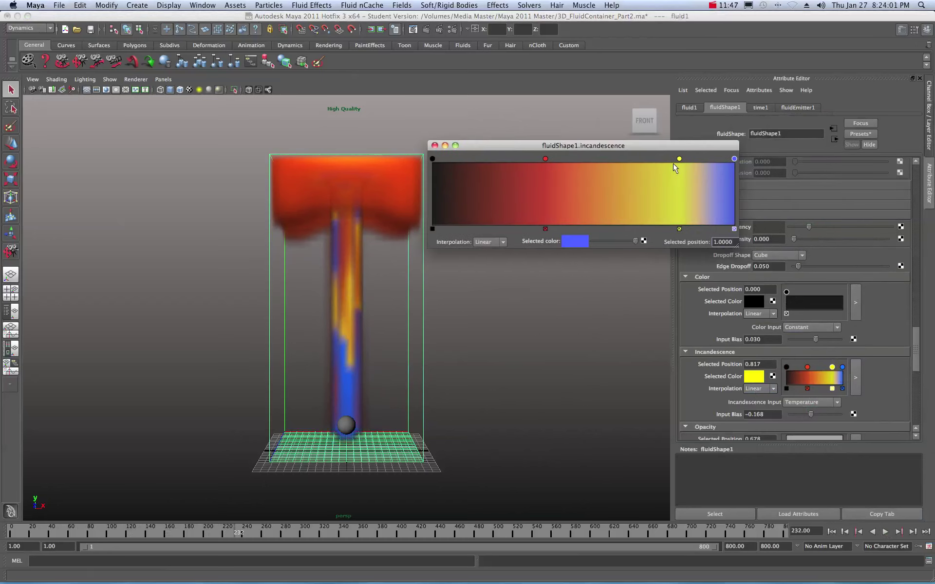
drag(679, 160, 725, 167)
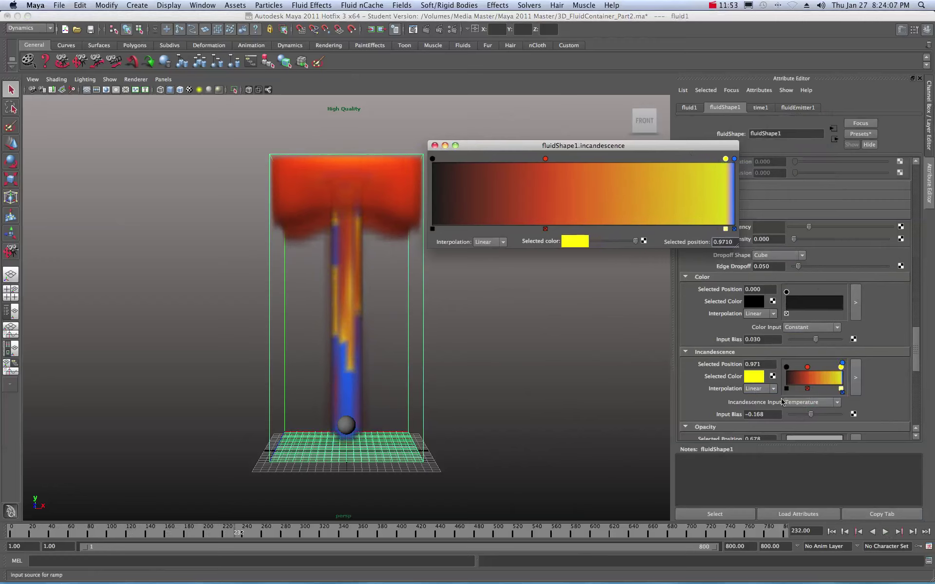
drag(810, 415, 812, 414)
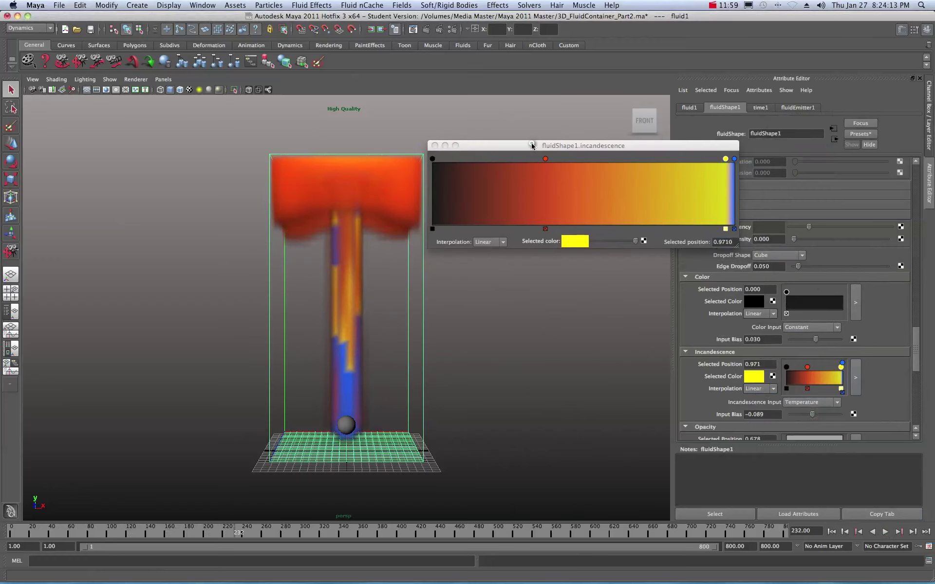
drag(532, 146, 793, 146)
click(696, 145)
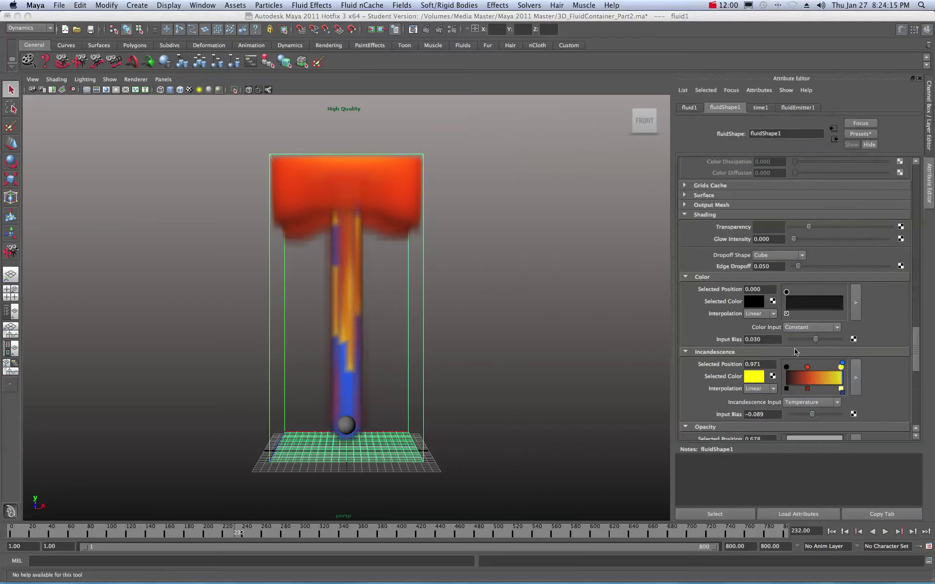
Lower the opacity ramp's rising slope, raise its middle into a peak, and drop the end point to 0.040 at position 1.000.
scroll(794, 350, down, 4)
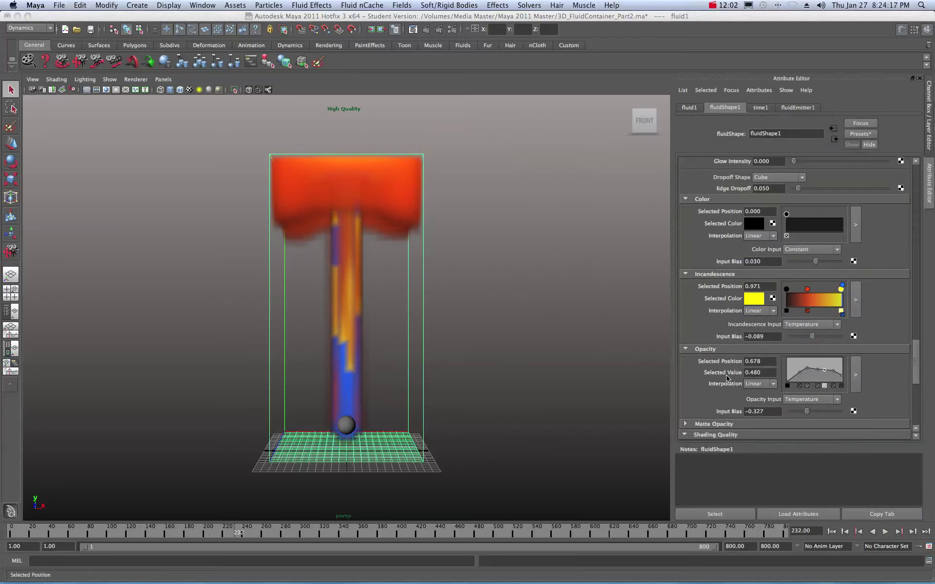
scroll(727, 377, down, 1)
scroll(717, 374, down, 1)
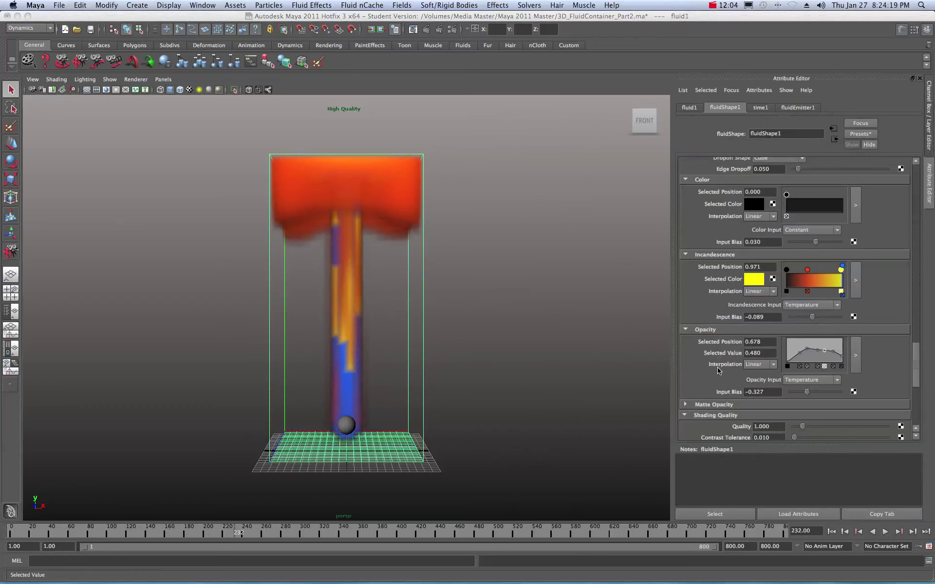
scroll(714, 378, down, 1)
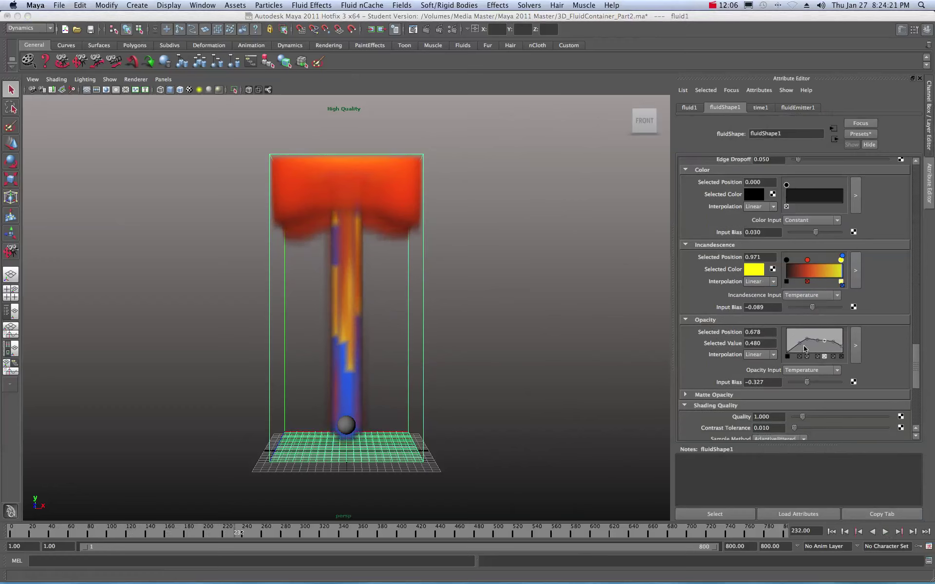
drag(800, 343, 802, 348)
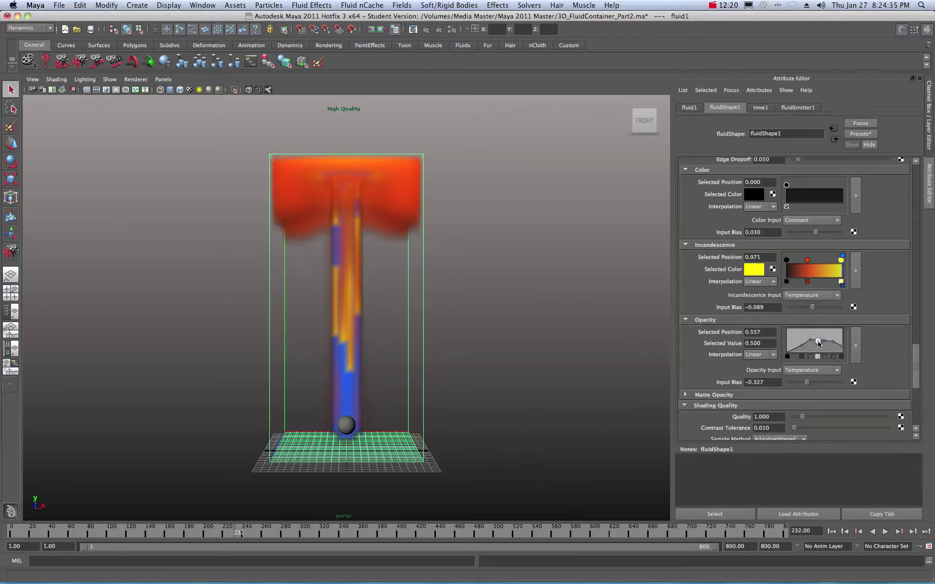
drag(819, 344, 845, 353)
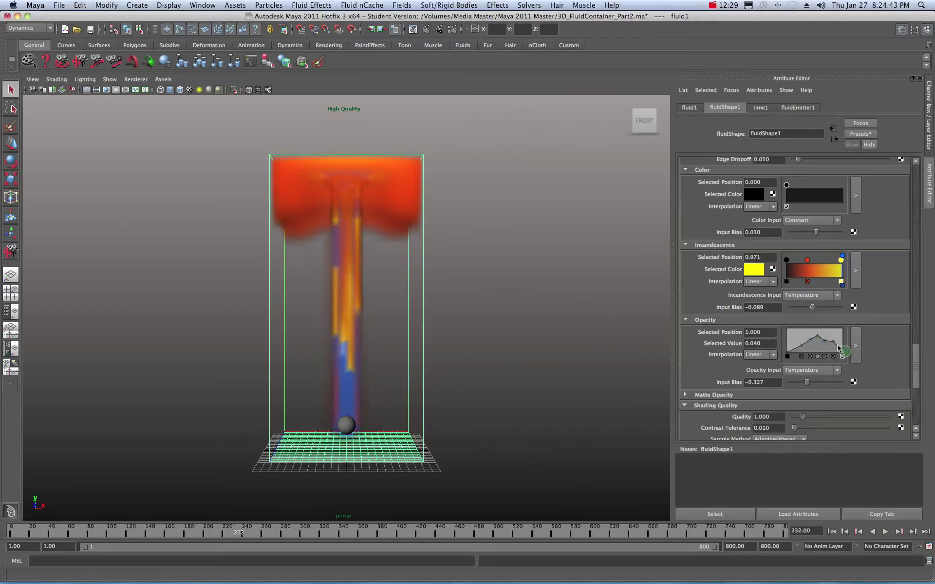
Raise the opacity ramp point just before the peak and set the point preceding it to 0.180 at position 0.304.
click(834, 344)
drag(810, 341, 808, 335)
click(802, 346)
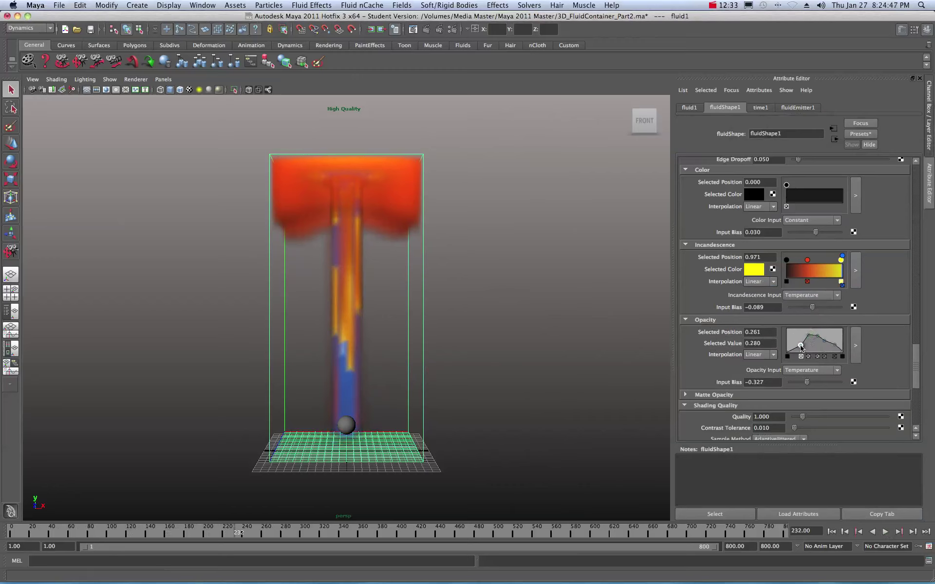
drag(803, 346, 804, 349)
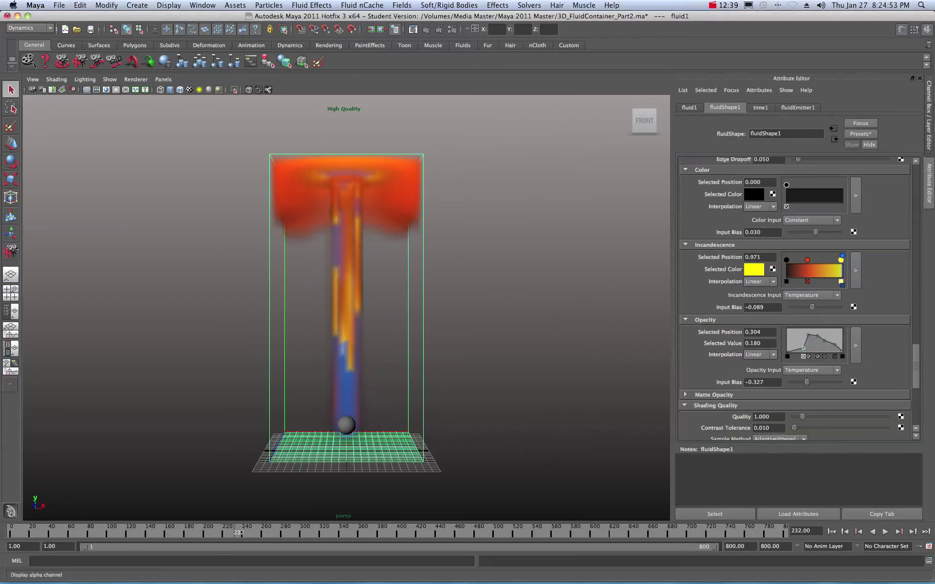
Render frame 232 again with Maya Software to check the adjusted transparency and ramps.
click(371, 29)
drag(934, 115, 590, 153)
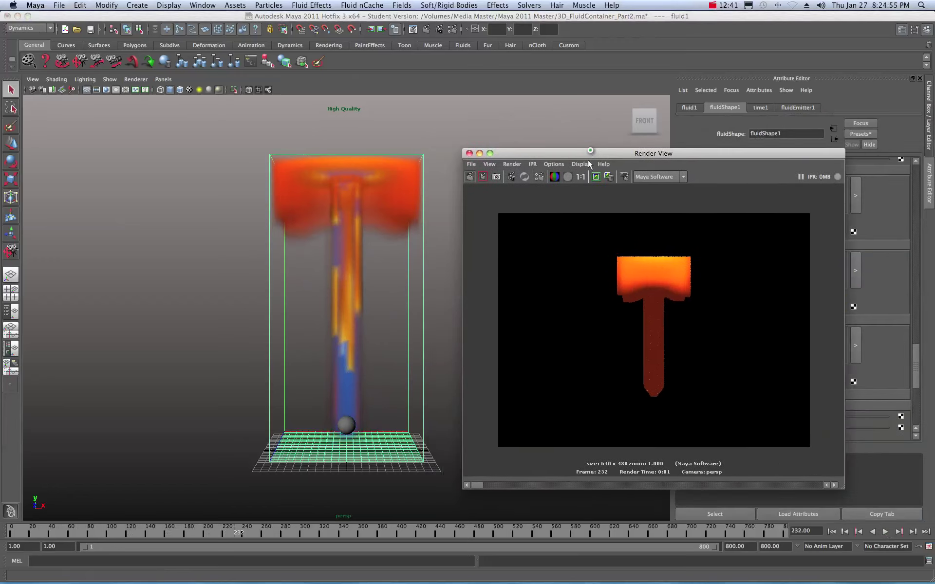
click(470, 179)
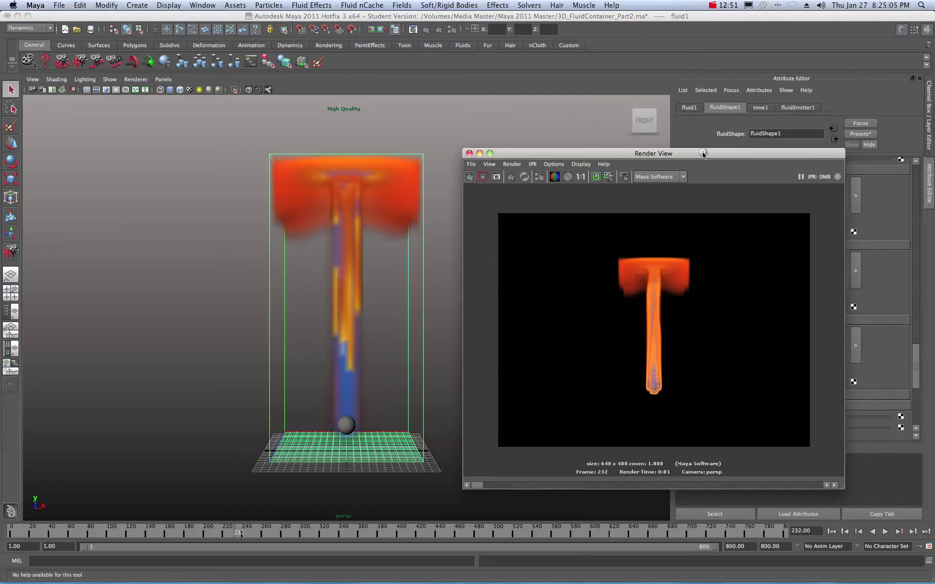
drag(702, 154, 704, 154)
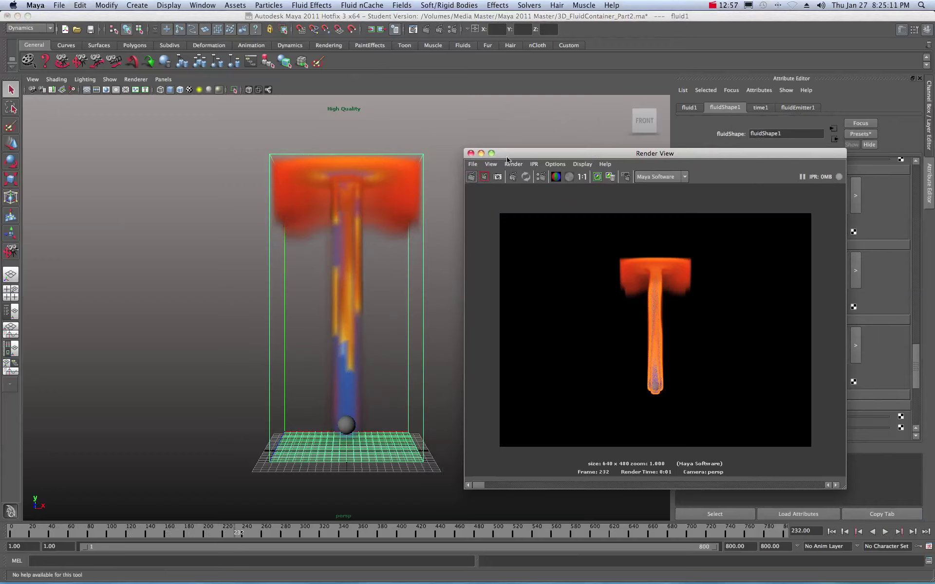
drag(513, 156, 873, 117)
click(816, 121)
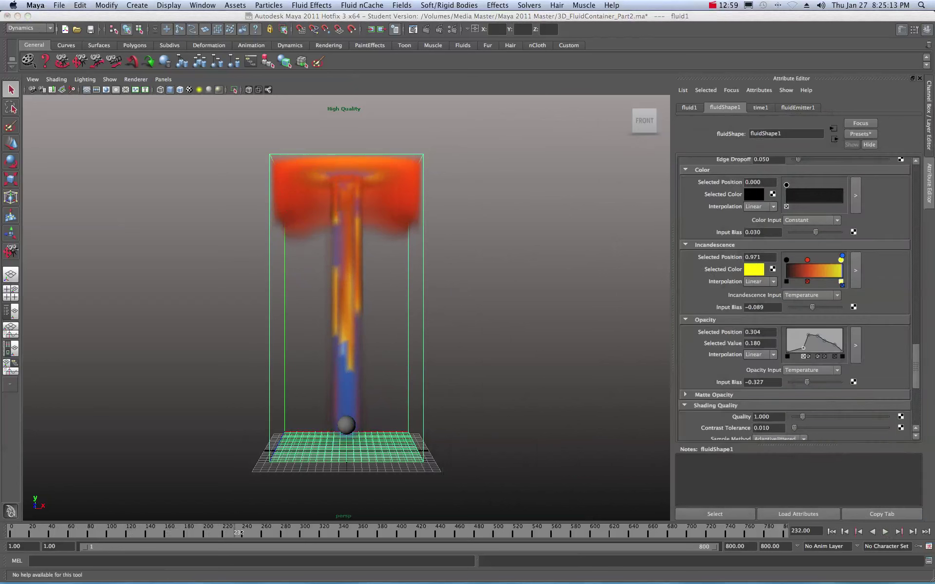
Set the fluid container's Boundary Y to -Y Side.
drag(917, 348, 917, 179)
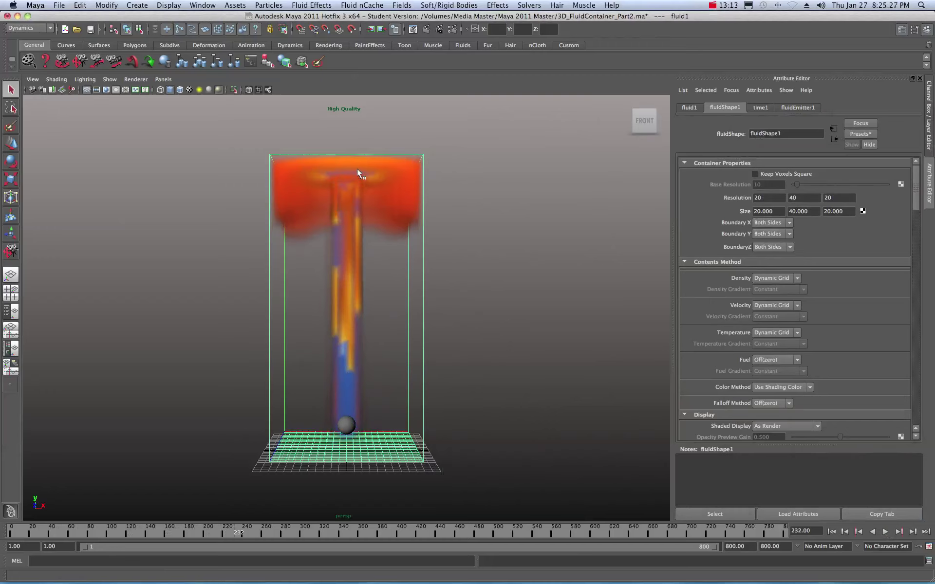
click(790, 234)
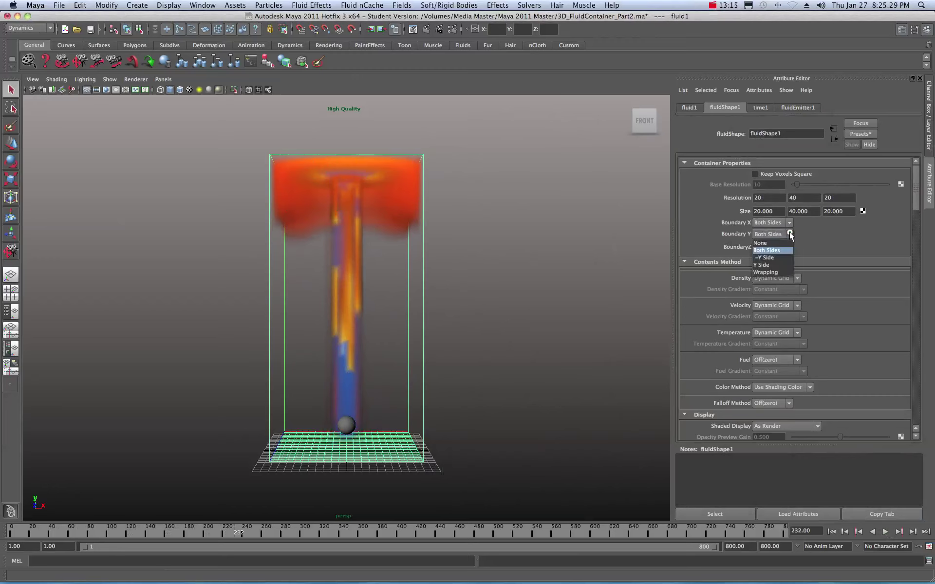
click(768, 257)
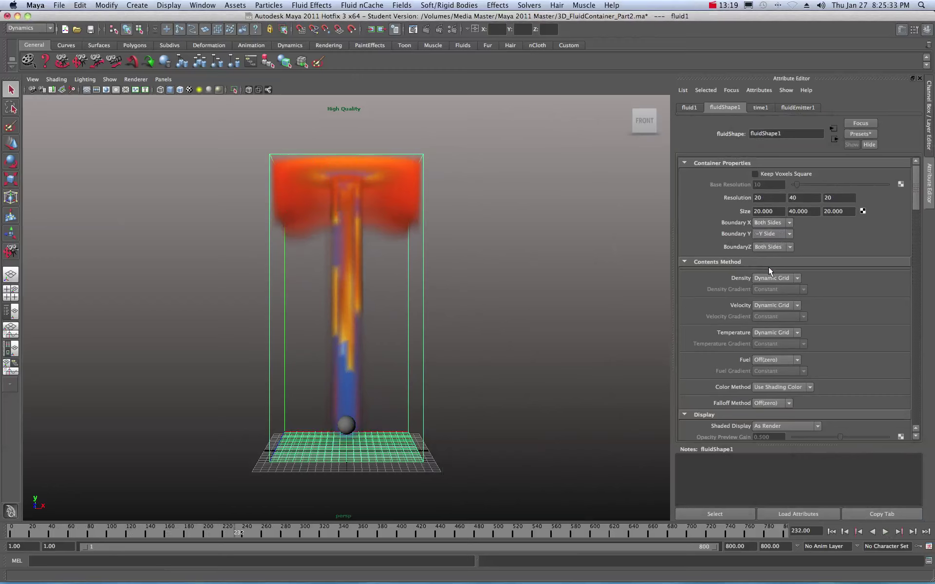
Replay the simulation from the first frame, stopping at frame 295, and render that frame with Maya Software.
click(831, 531)
click(884, 532)
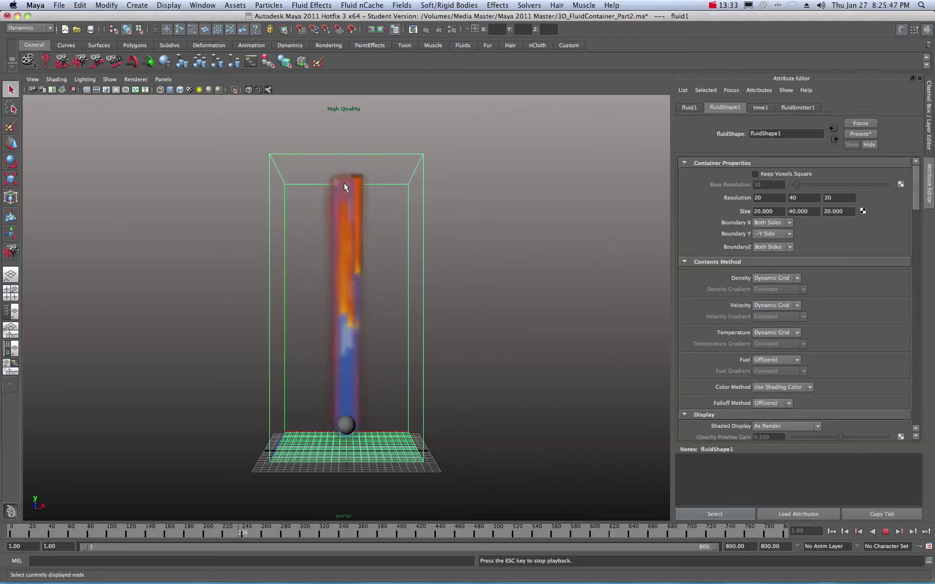
click(886, 532)
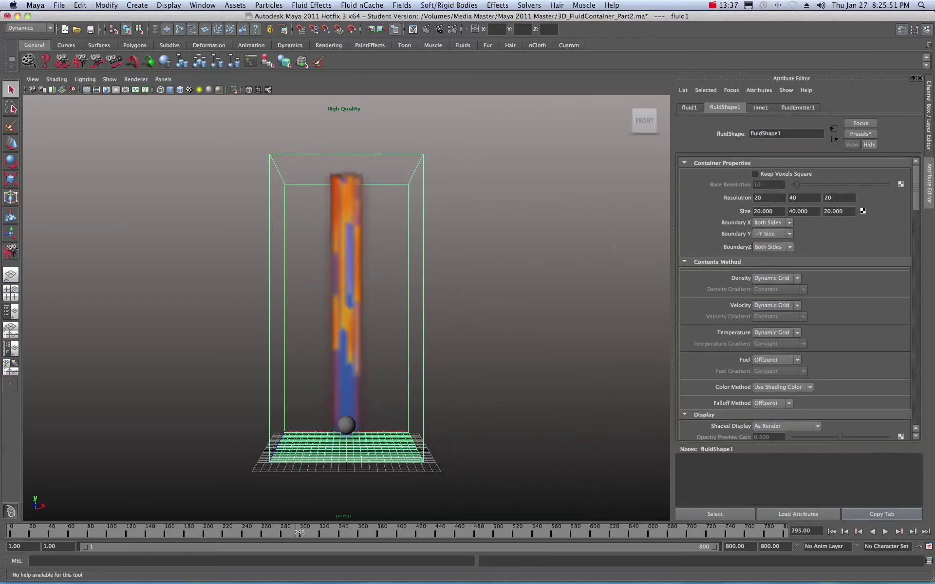
click(426, 29)
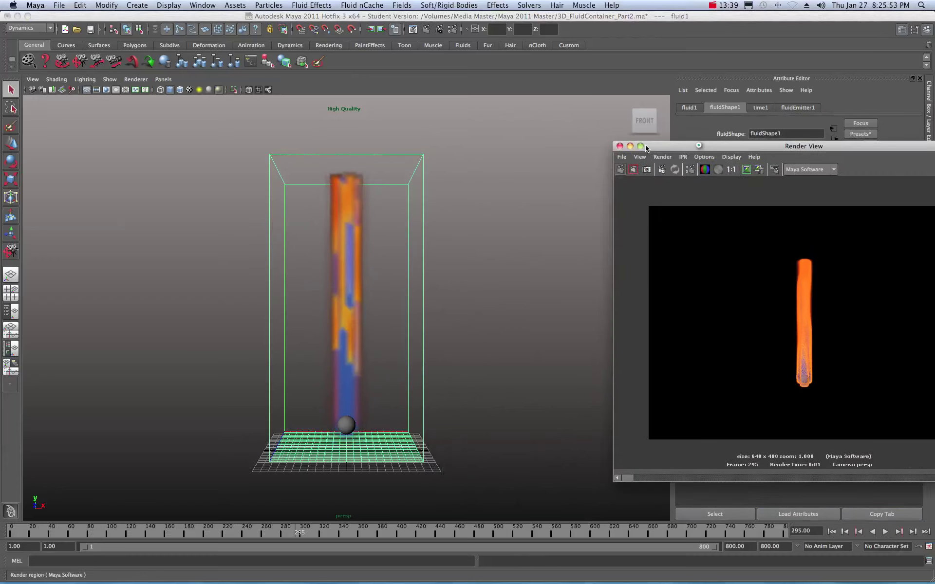
drag(646, 148, 412, 158)
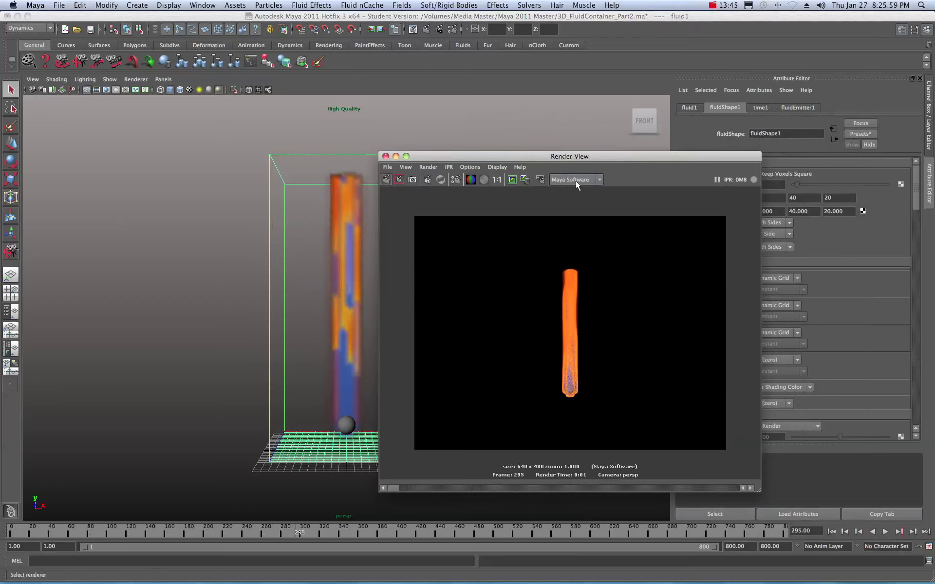
Switch the renderer to mental ray, render frame 295 with it, and move the render window out of the way.
click(600, 180)
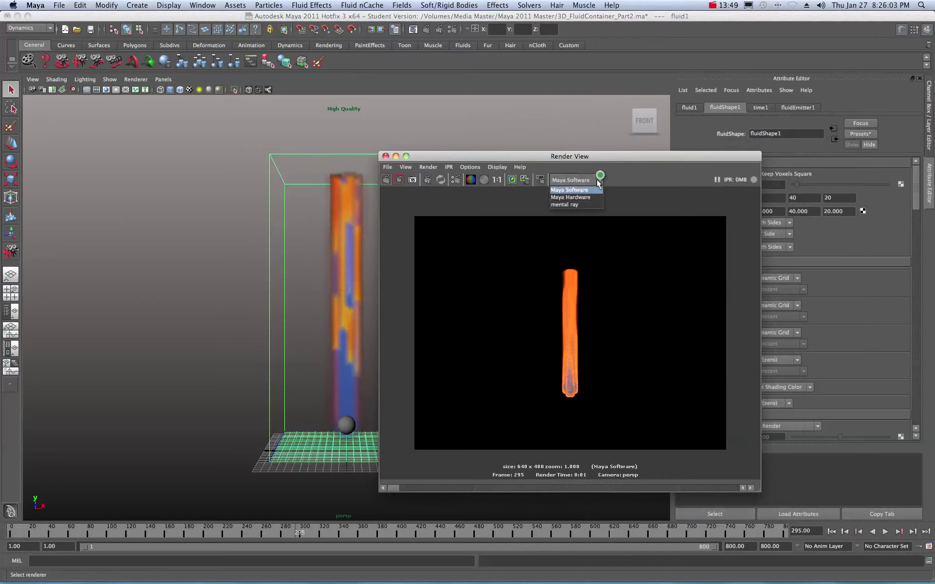
click(582, 204)
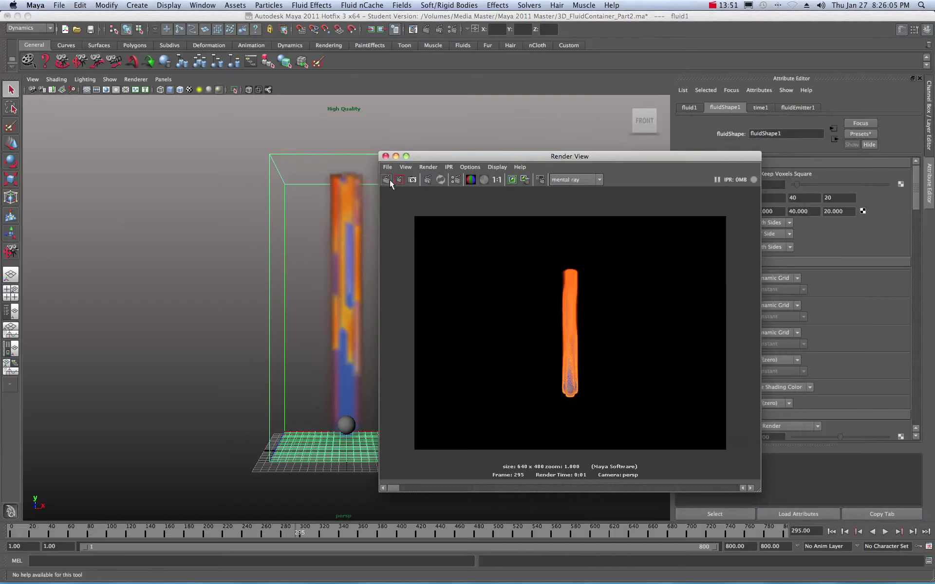
click(390, 181)
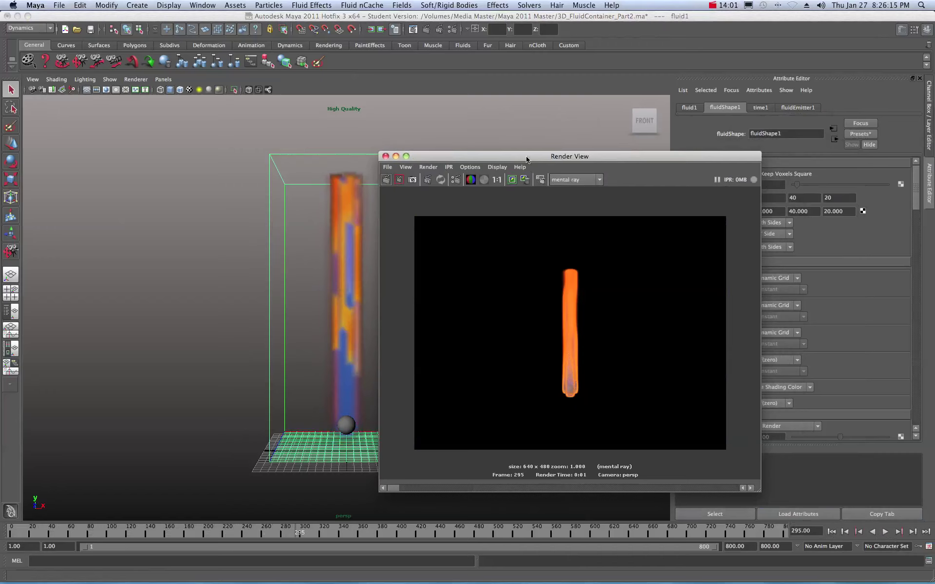
drag(527, 157, 693, 150)
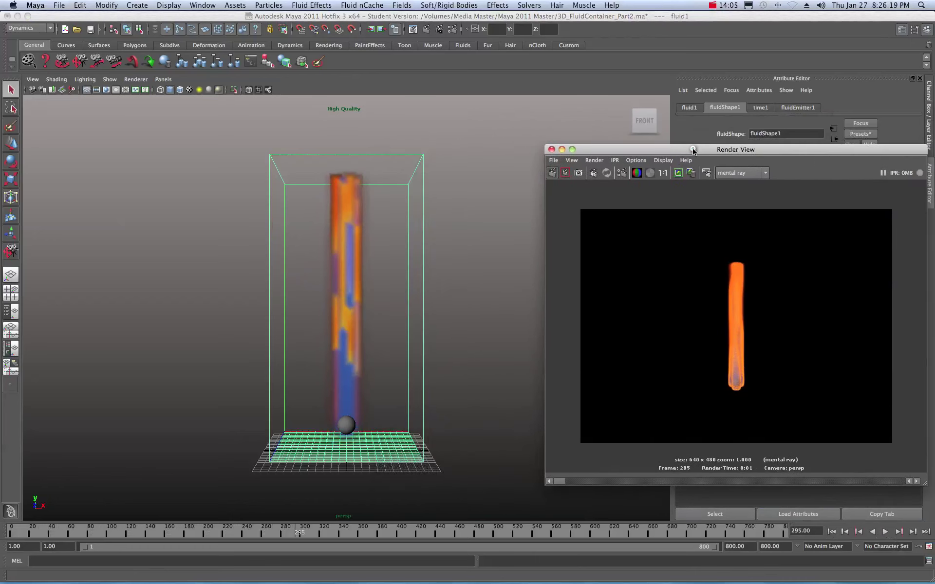
drag(693, 151, 934, 147)
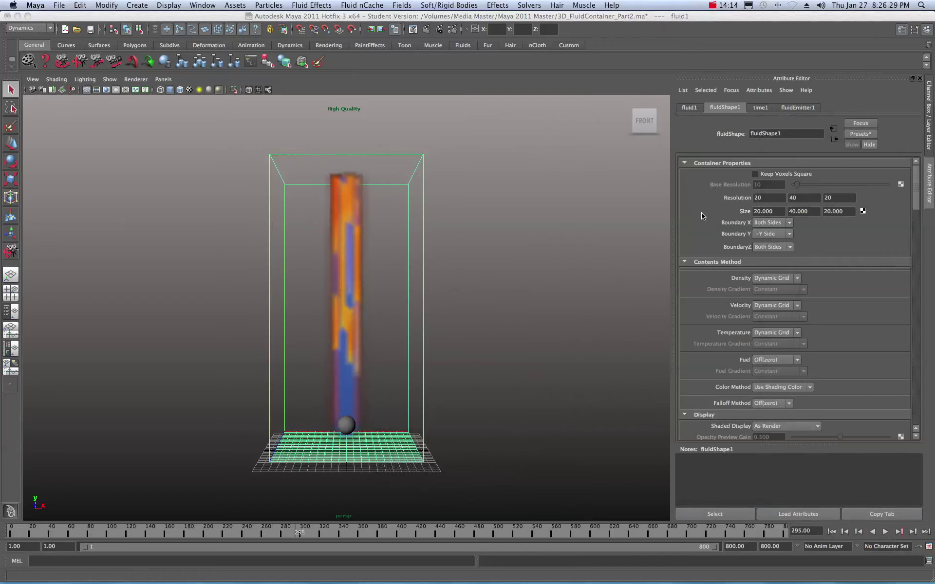
Set the fluid's velocity Swirl to 10 in the Contents Details.
scroll(725, 224, down, 3)
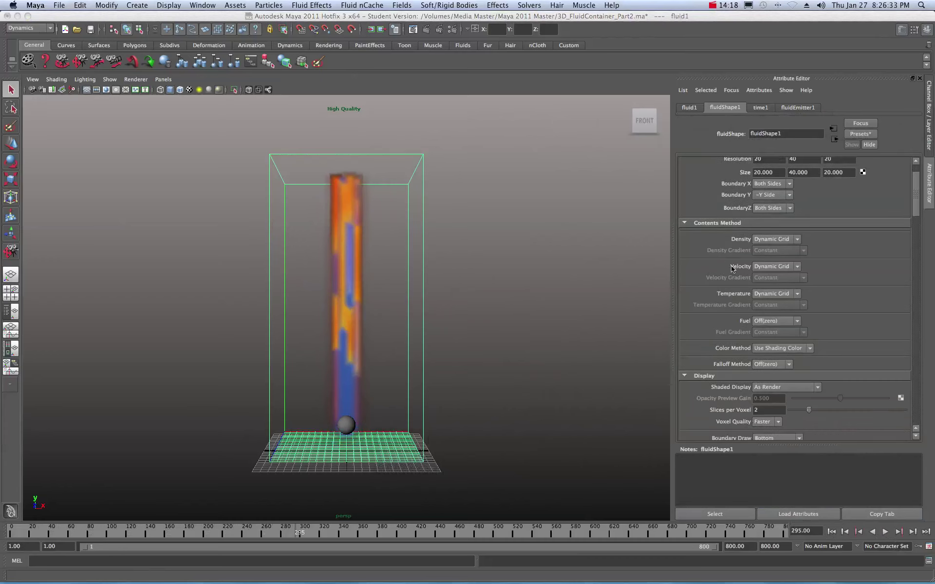
scroll(721, 261, down, 10)
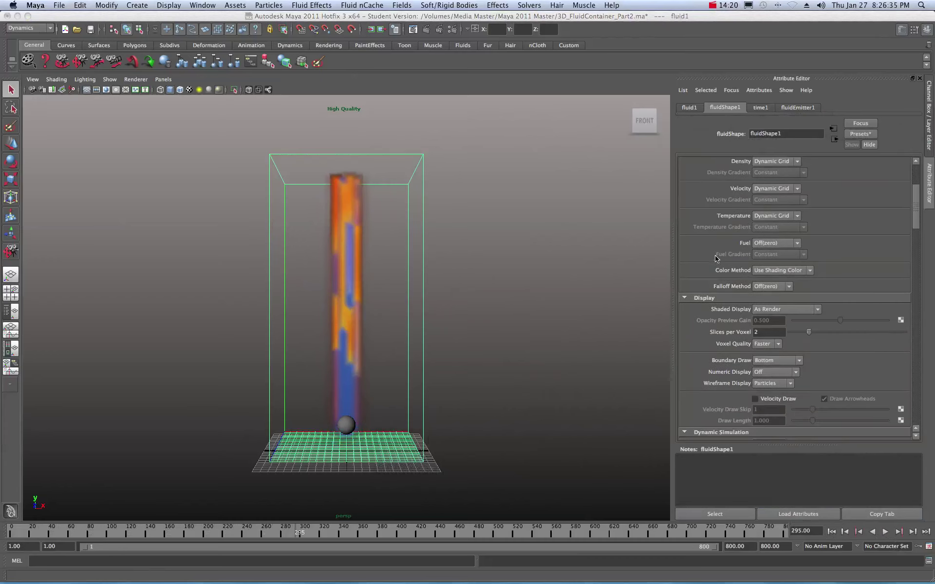
scroll(717, 262, down, 9)
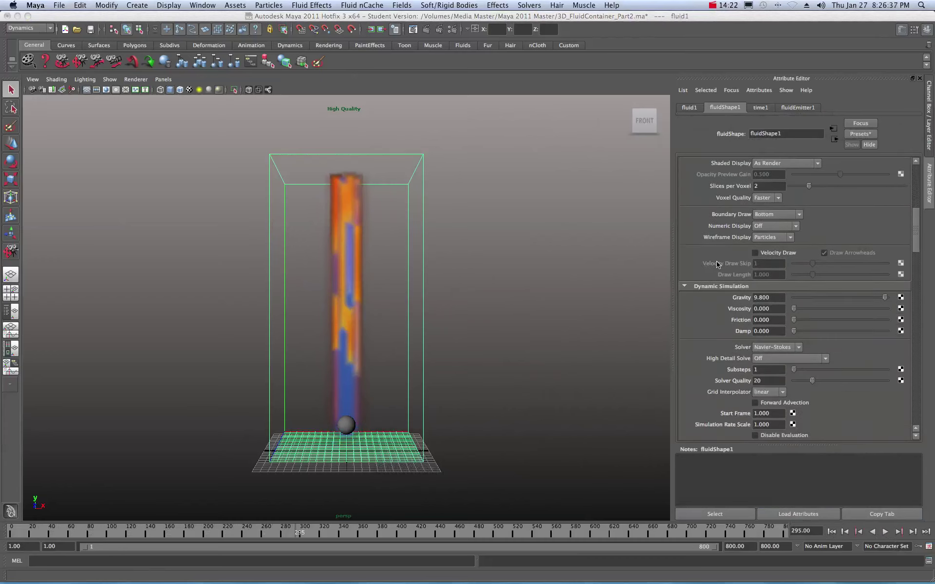
scroll(717, 266, down, 7)
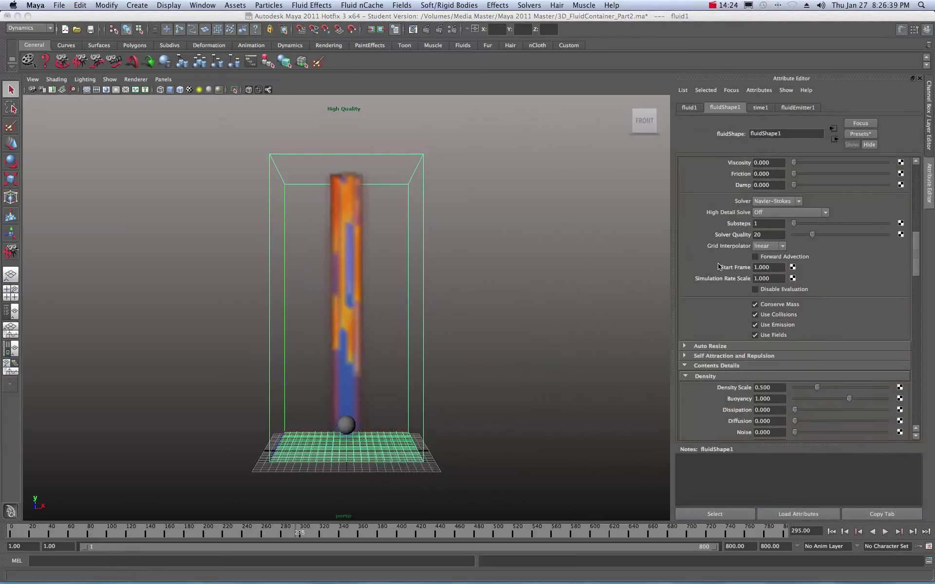
scroll(730, 334, down, 8)
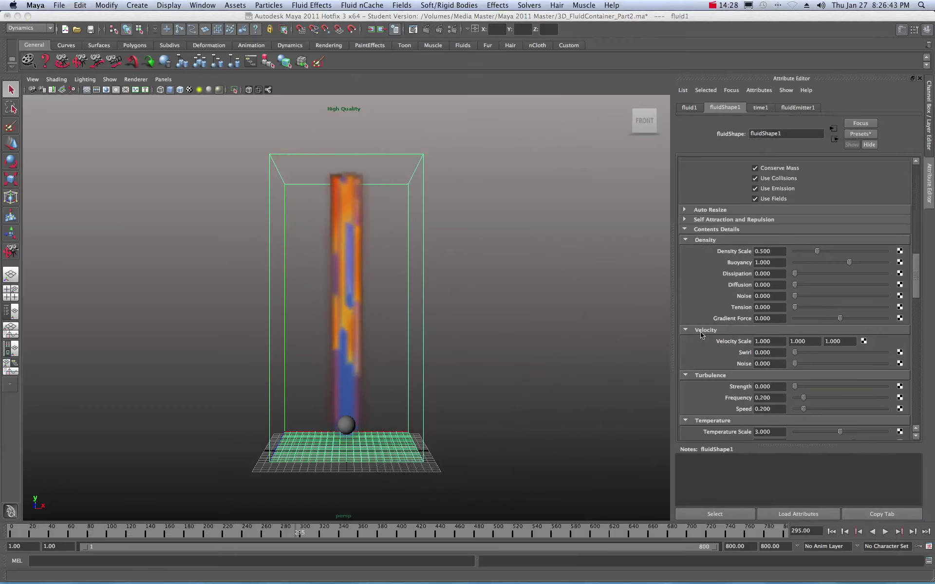
scroll(729, 331, down, 2)
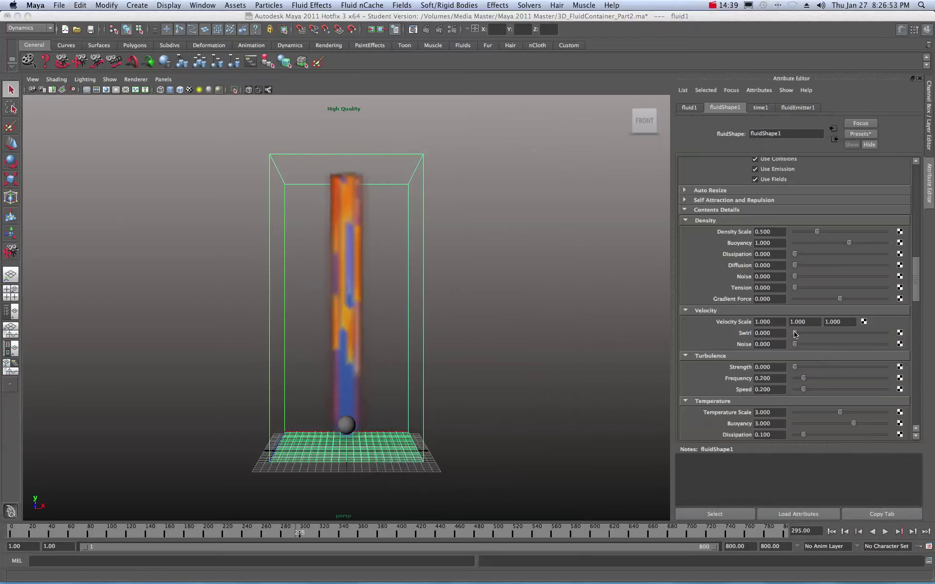
drag(795, 334, 888, 339)
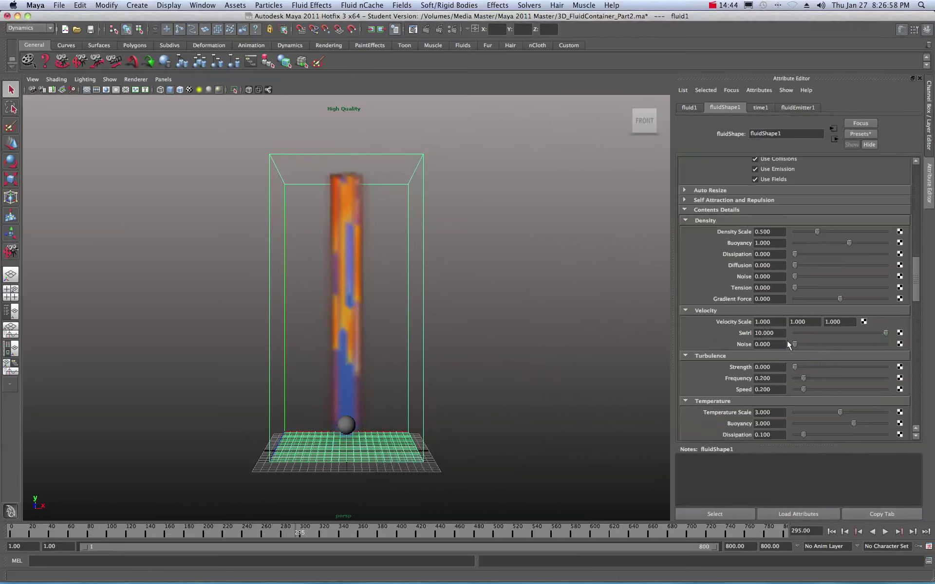
Replay the simulation from the first frame, stop at frame 749, render that frame with mental ray, and close the render window.
click(832, 531)
click(885, 532)
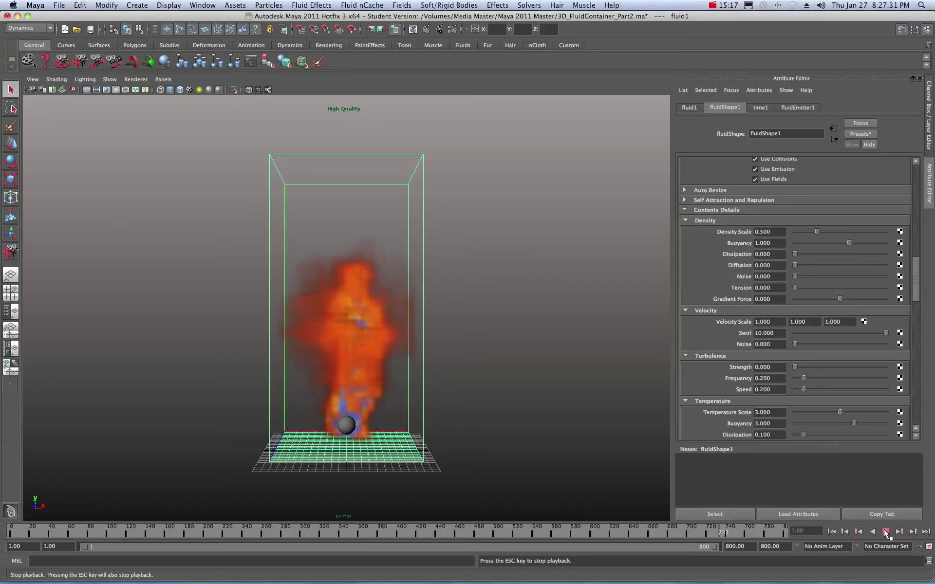
click(885, 532)
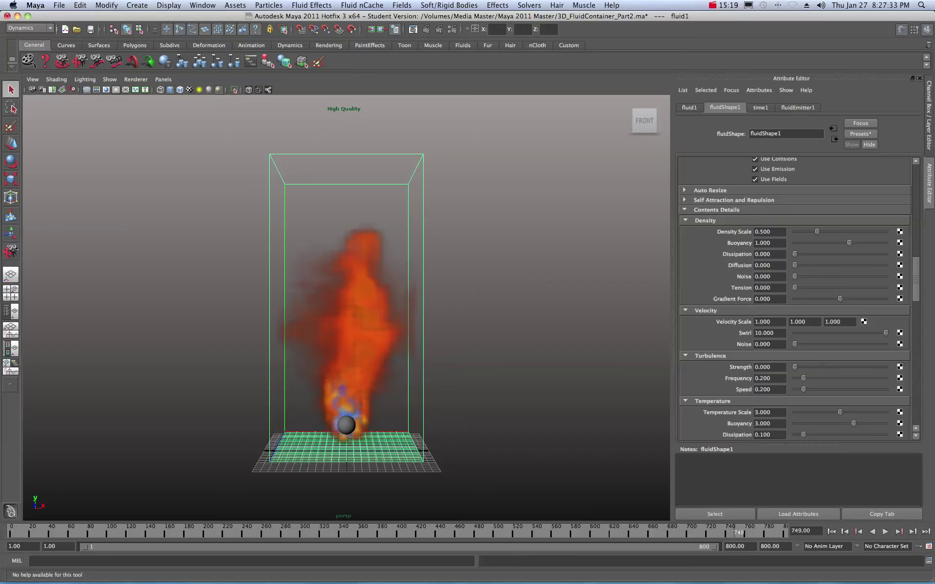
click(371, 29)
drag(718, 117, 518, 121)
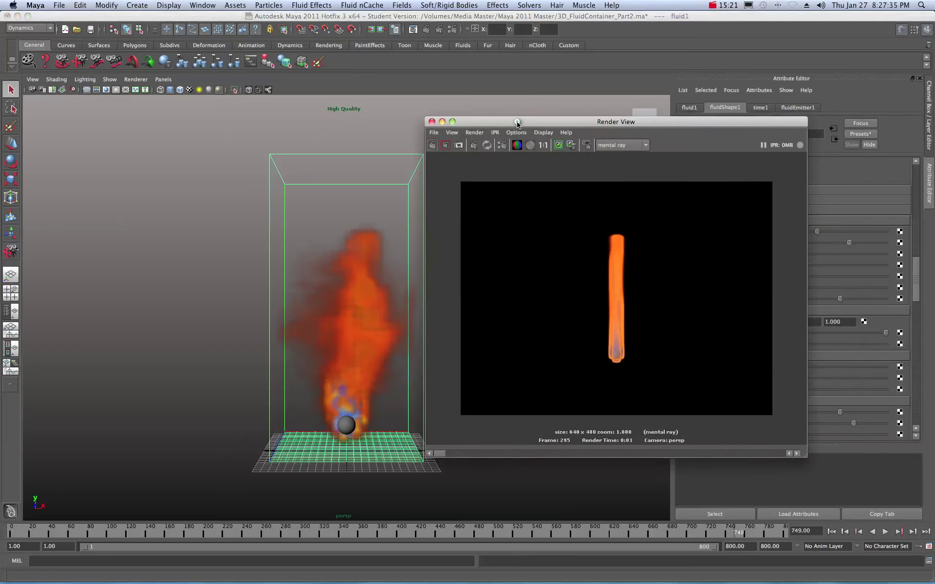
click(431, 145)
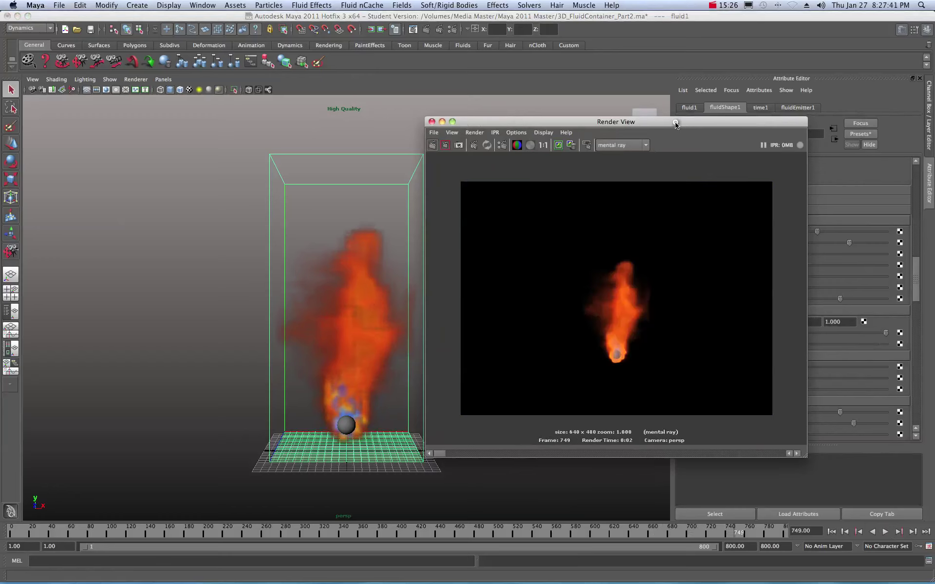
key(super+w)
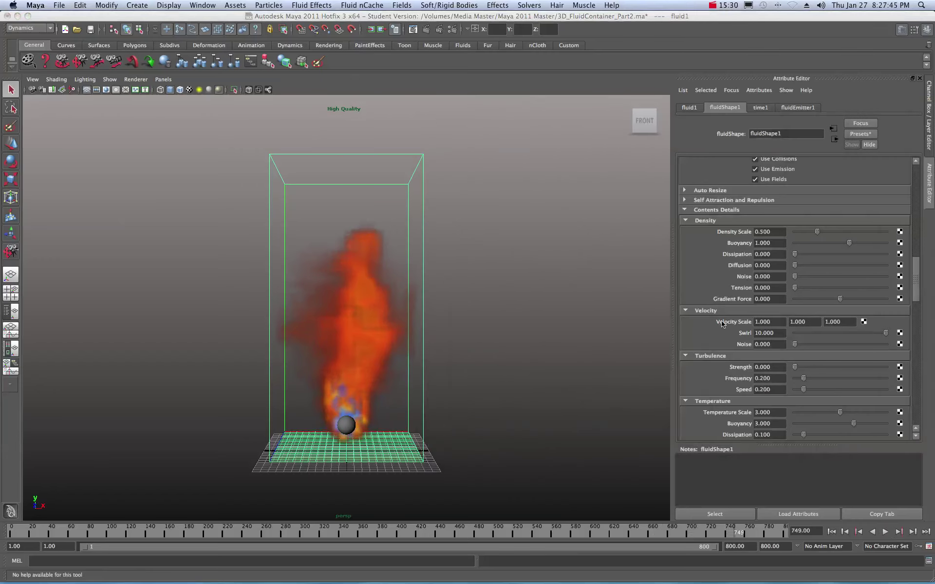
Set the fluid's Temperature Scale to 4.
scroll(726, 321, up, 10)
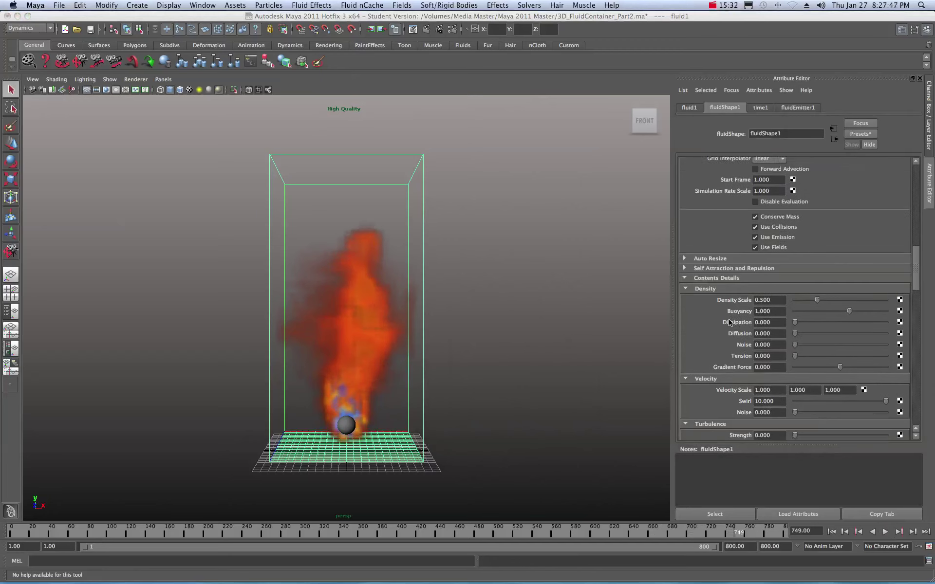
scroll(729, 321, up, 10)
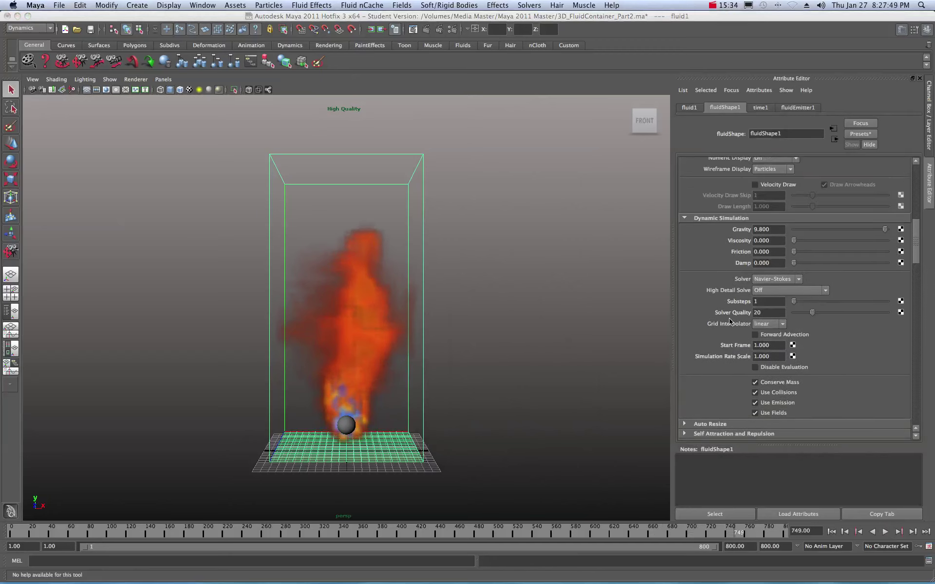
scroll(729, 317, up, 10)
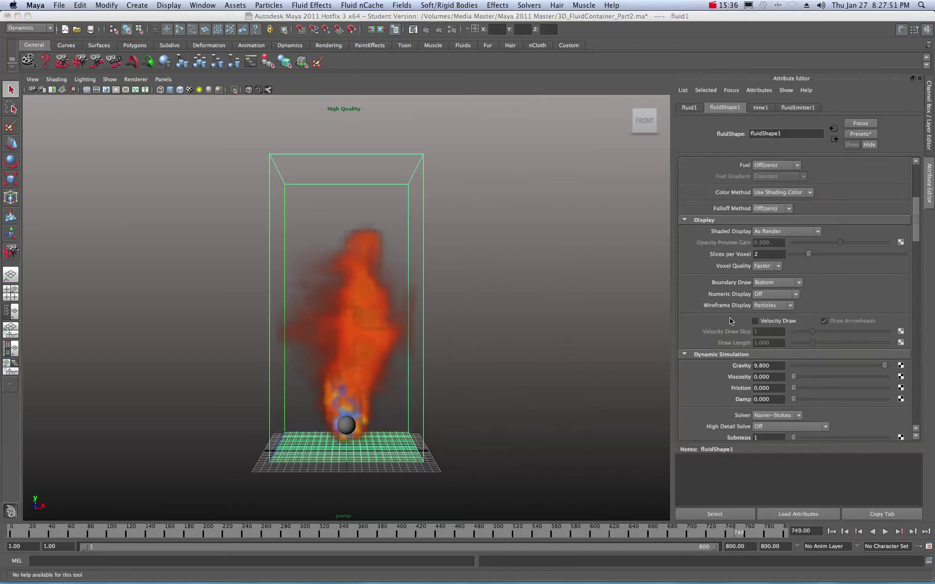
scroll(729, 318, up, 3)
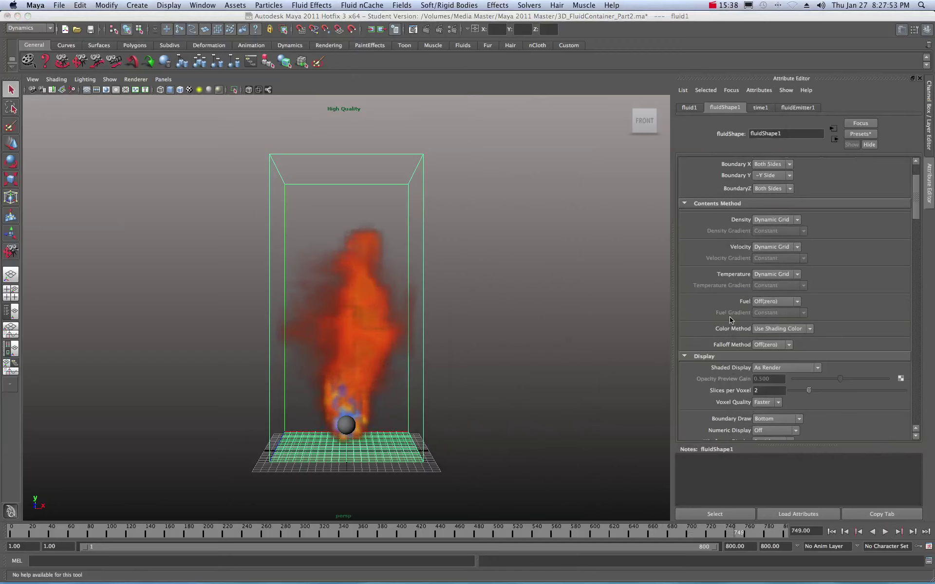
drag(917, 213, 929, 303)
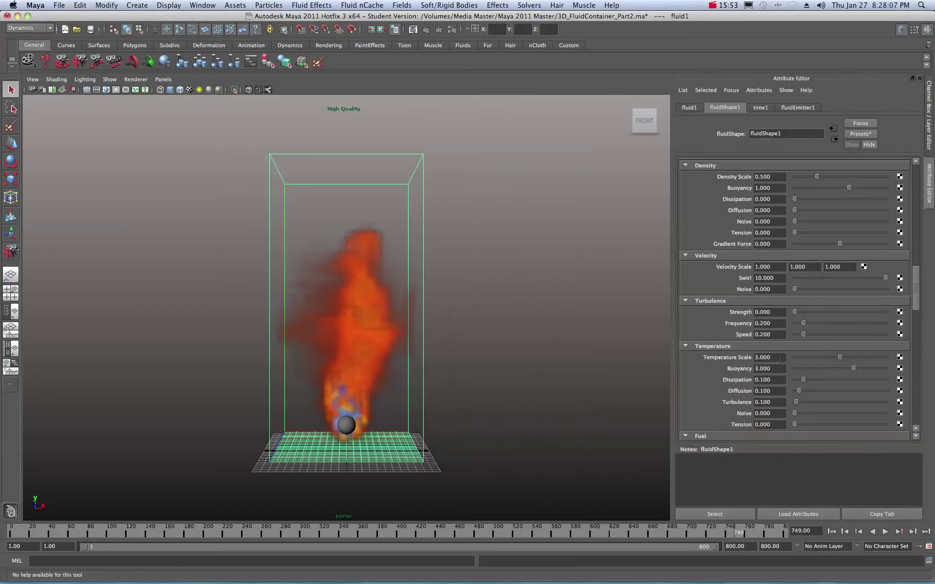
click(781, 359)
text(4)
key(Tab)
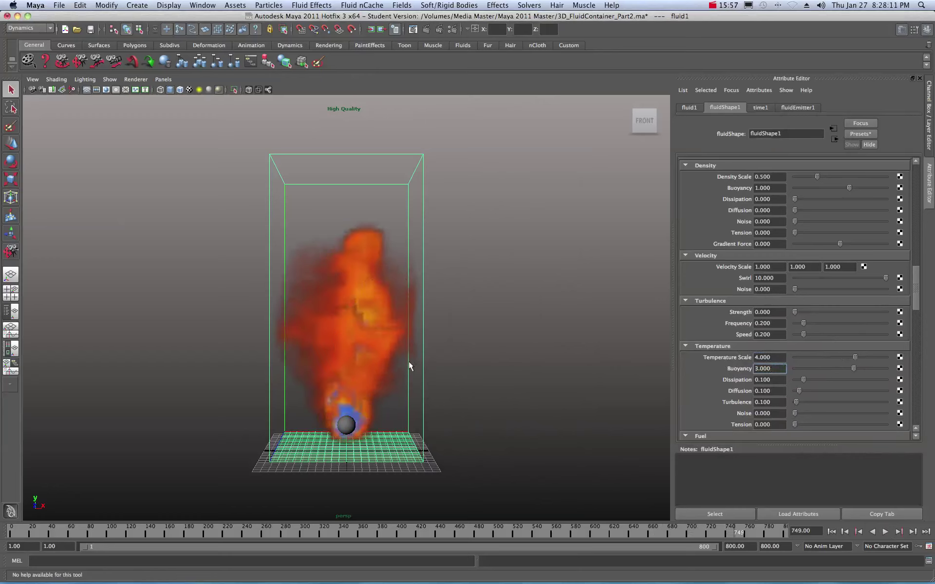
Replay the simulation from the first frame to check the higher temperature scale, stopping at frame 309.
click(830, 532)
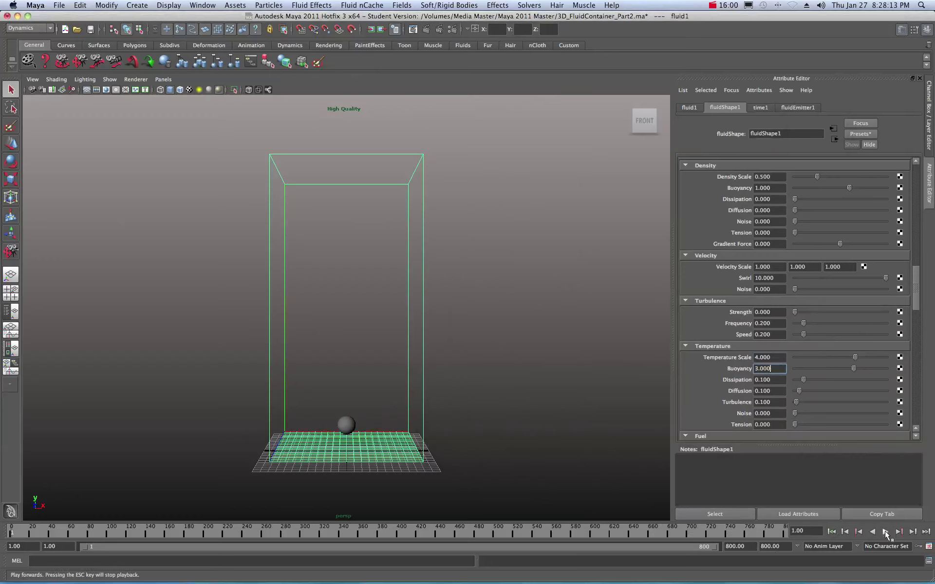
click(885, 531)
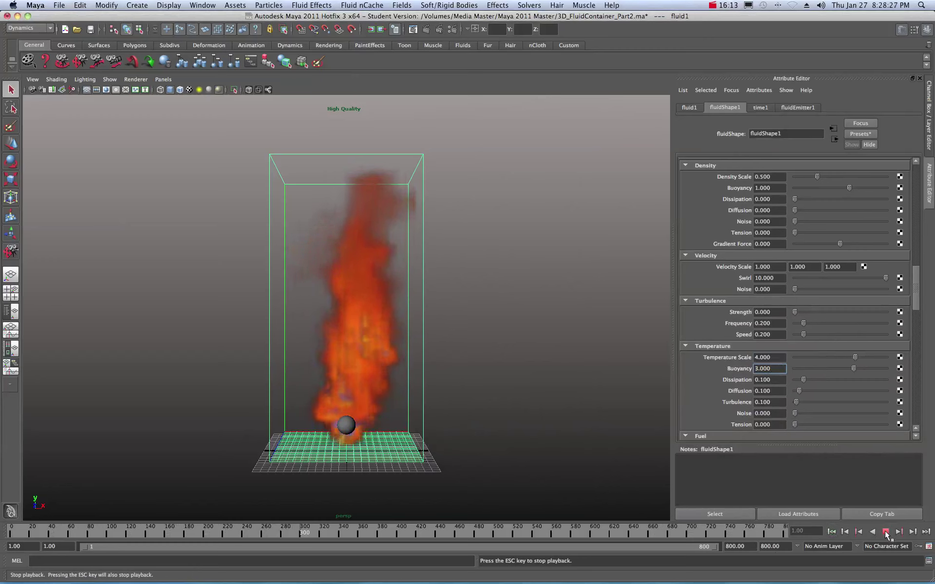
click(885, 532)
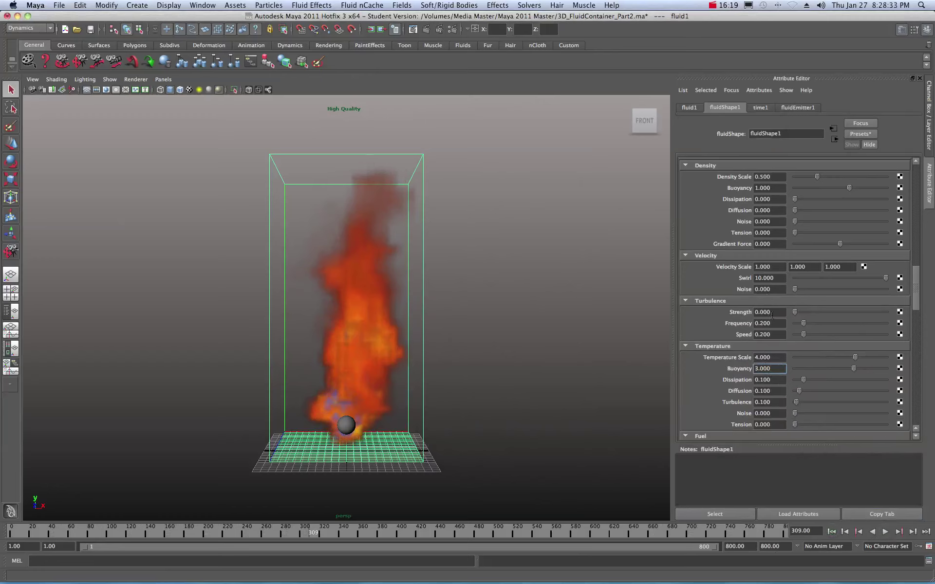
Lower the fluid's Temperature Scale to 2.
drag(778, 360, 735, 358)
text(2)
key(Tab)
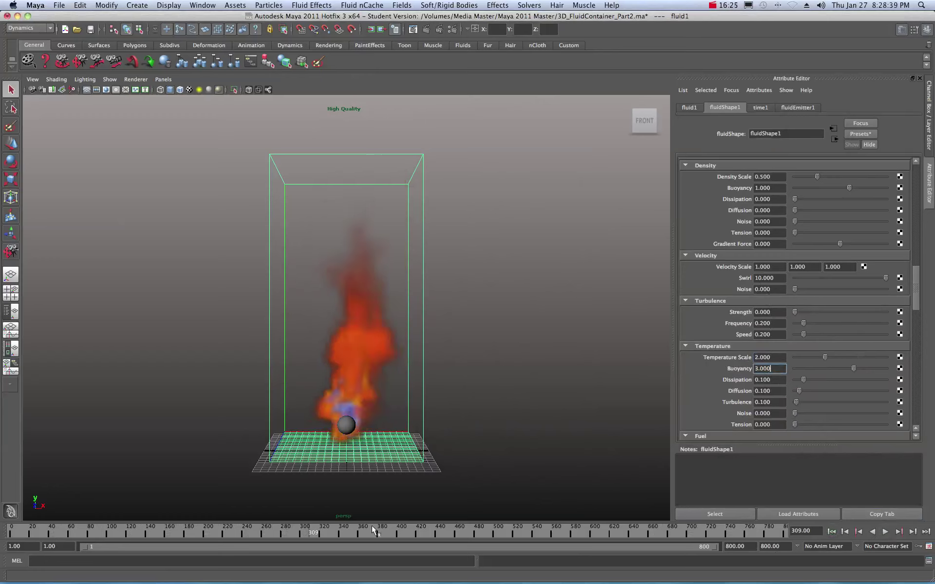
Return to frame 1 and replay the simulation with the reduced temperature scale, stopping at frame 304.
drag(278, 533, 7, 534)
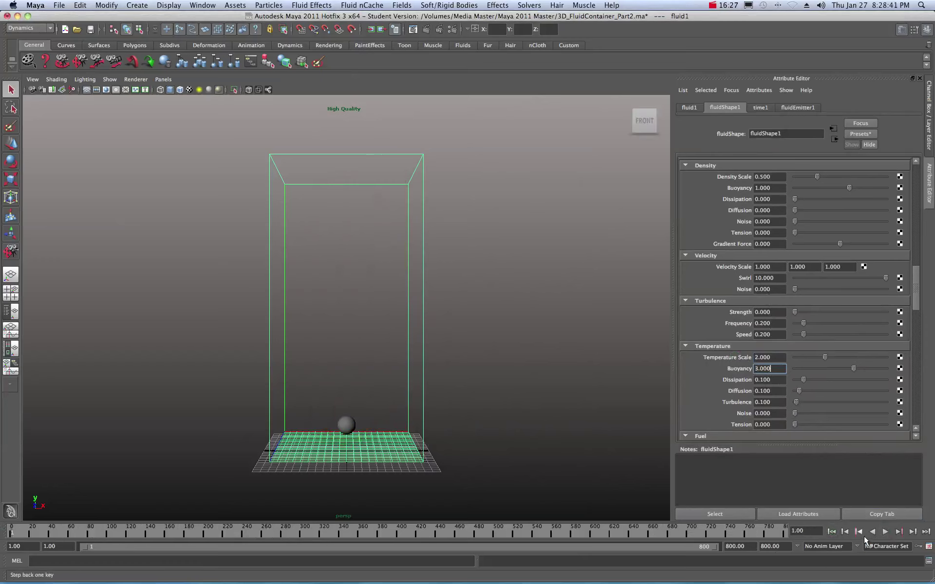
click(885, 533)
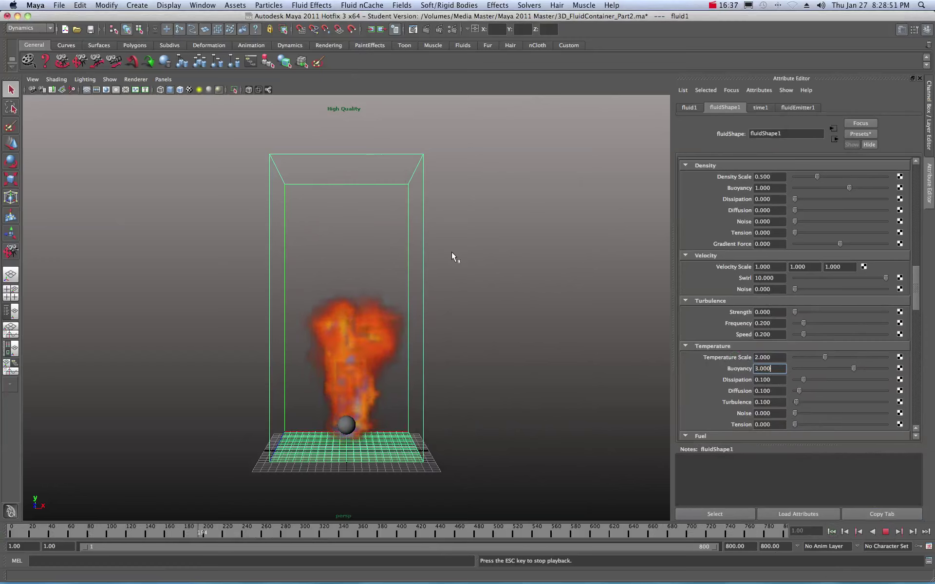
click(885, 532)
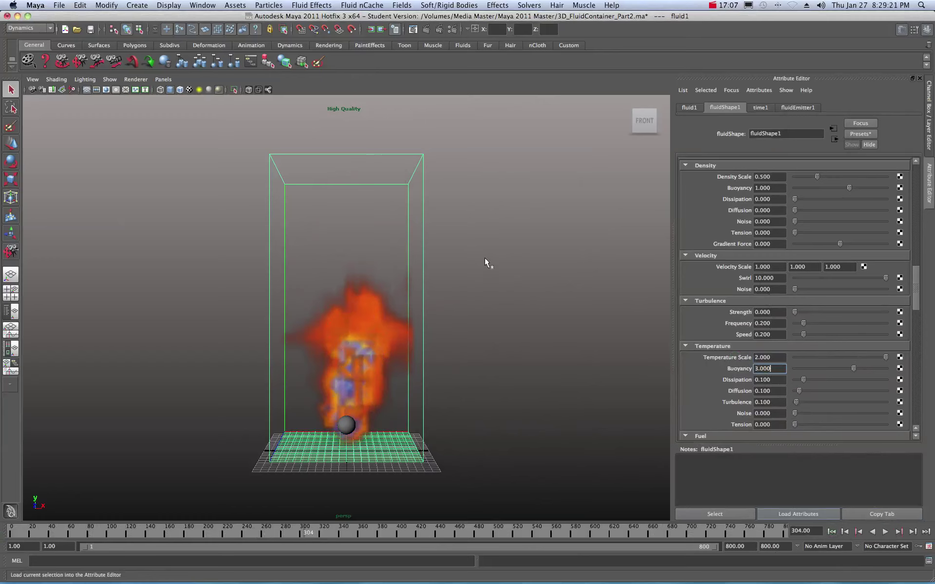
Deselect the fluid container and examine the flame's shape and colours up close at frame 304.
scroll(456, 291, up, 2)
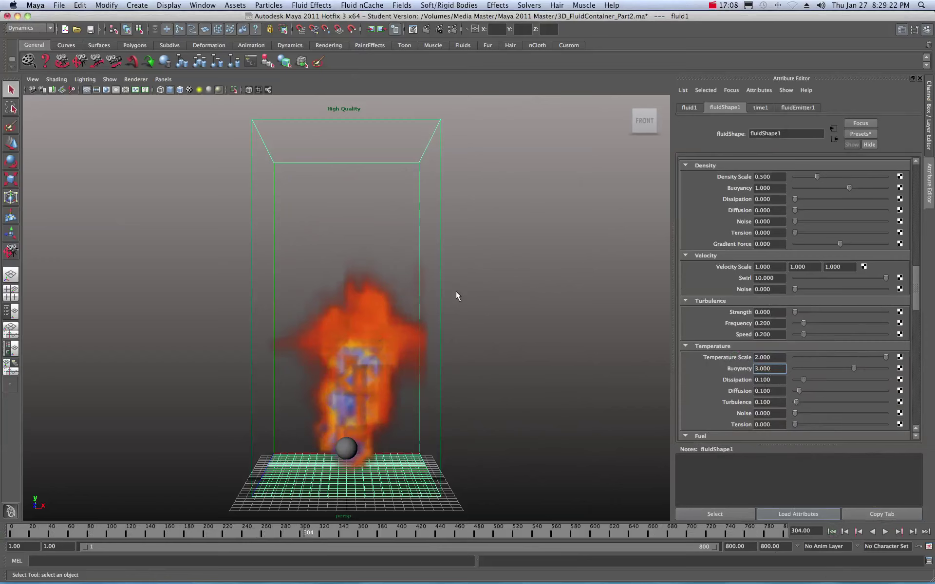
click(509, 272)
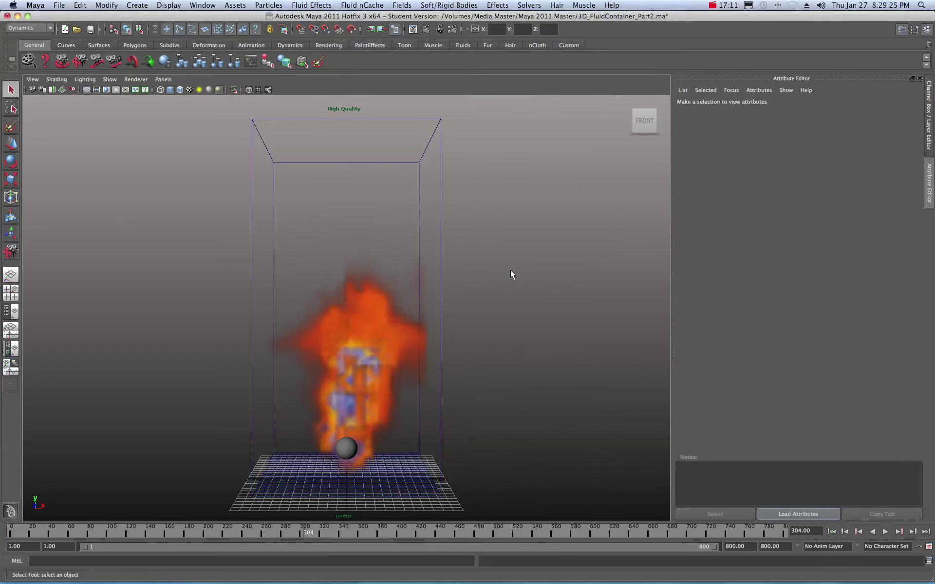
scroll(510, 269, down, 2)
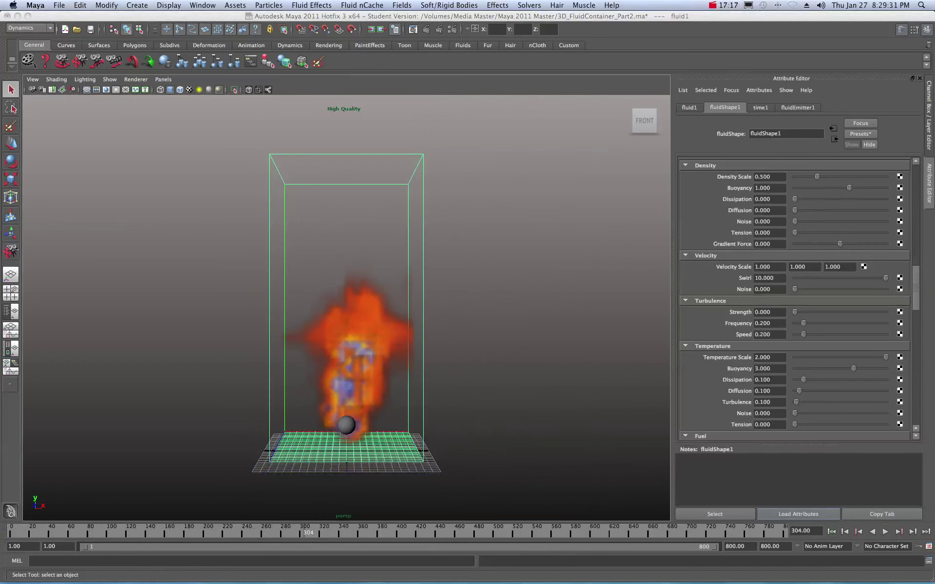
Place the Outliner beside the flame and expand fluid1 to show its shape node.
drag(721, 131, 584, 131)
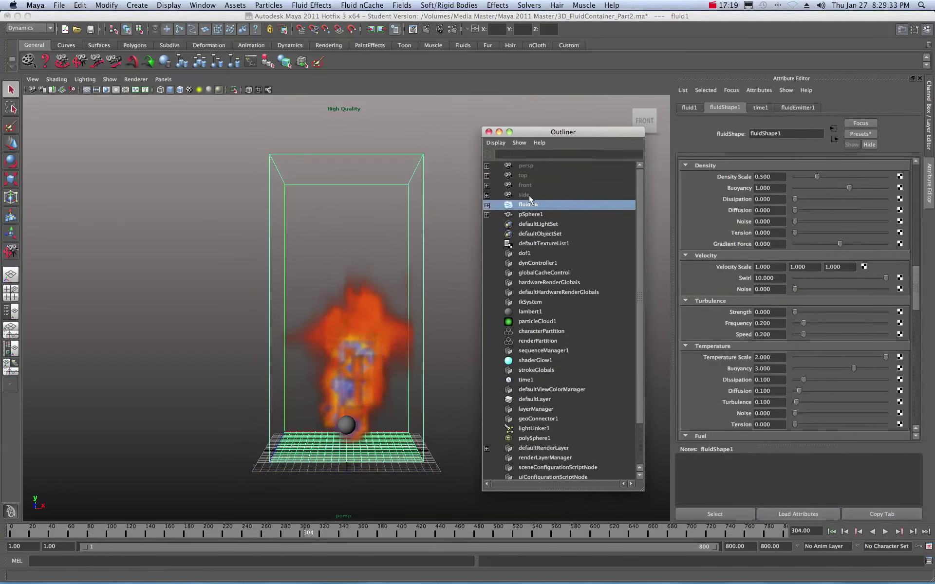
click(487, 206)
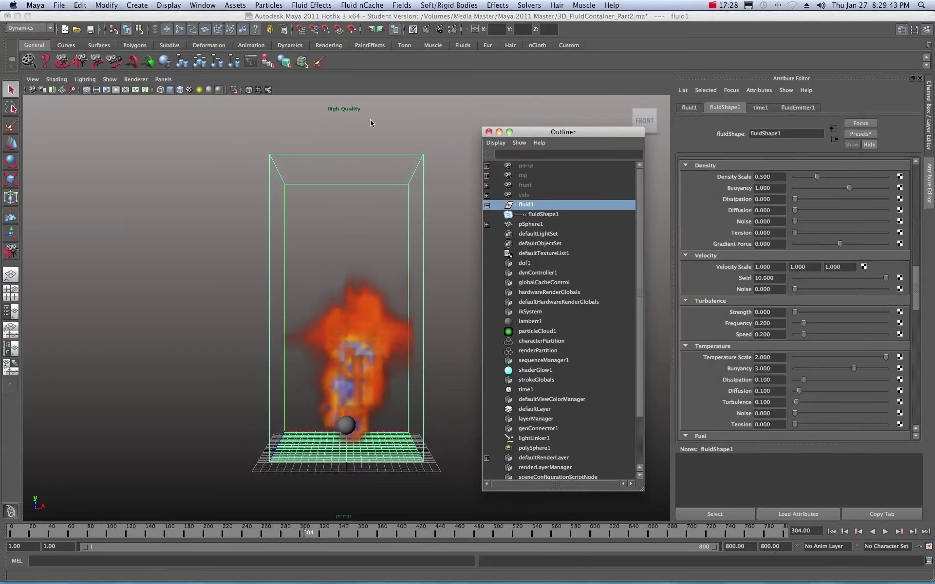
Open the options for adding an emitter to fluid1, reset them to defaults and choose the Volume emitter type.
click(321, 6)
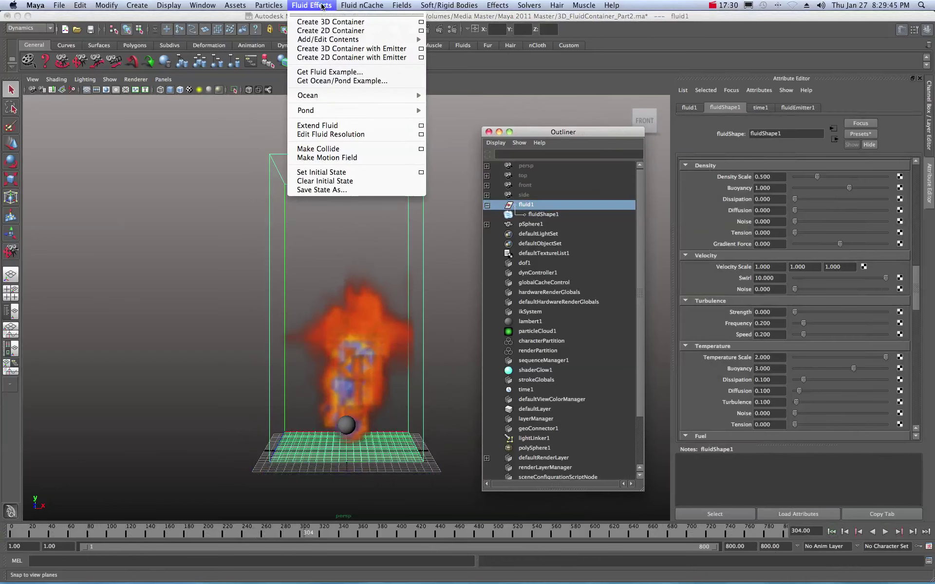
mouse_move(316, 40)
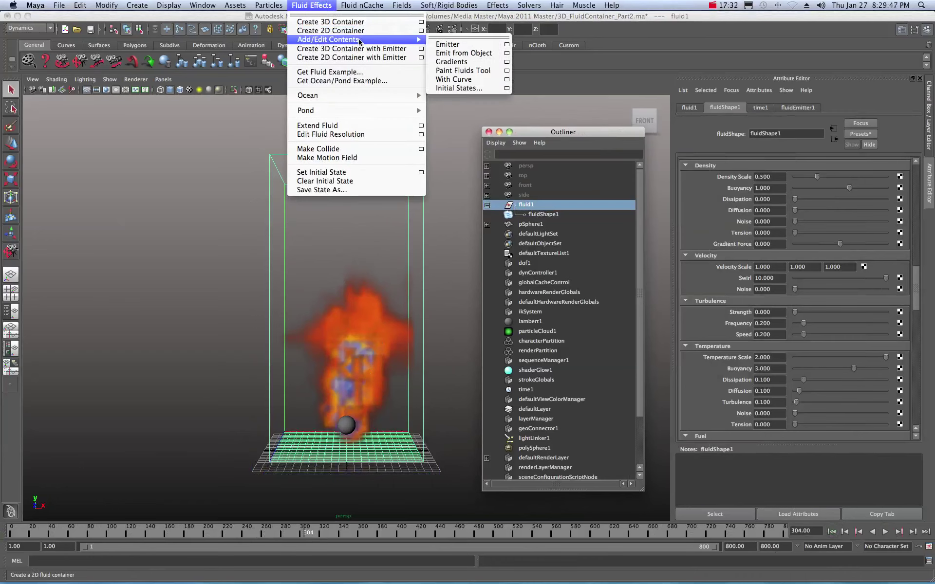
click(508, 46)
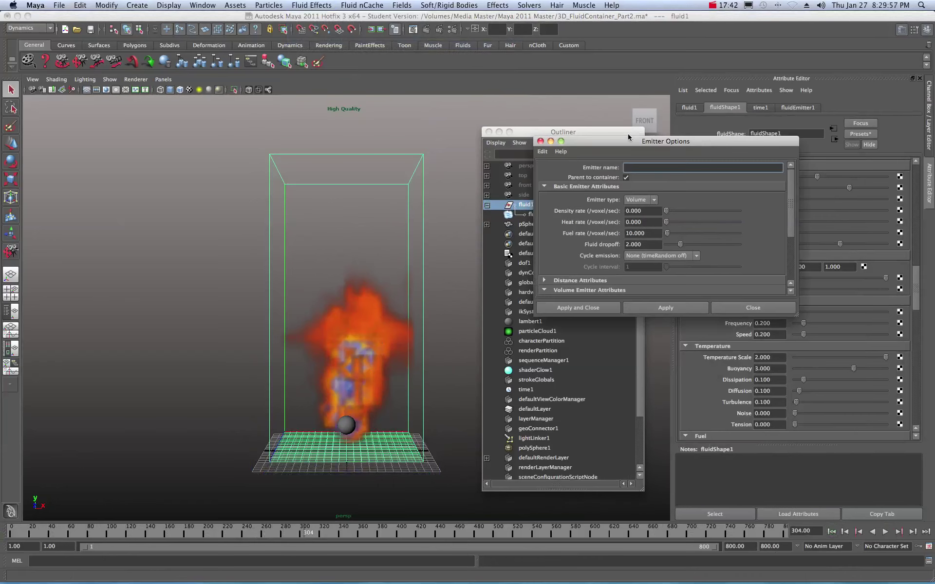
drag(630, 142, 553, 161)
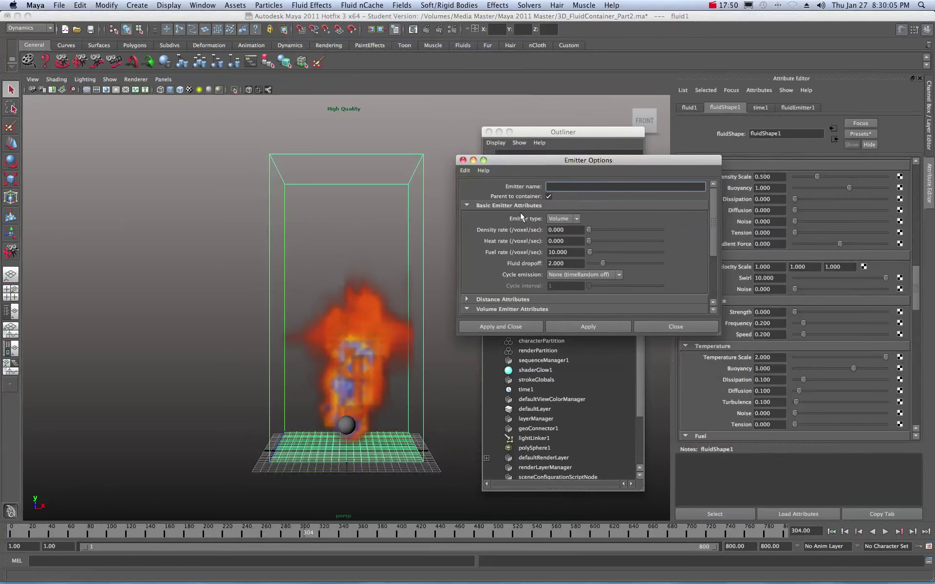
click(465, 171)
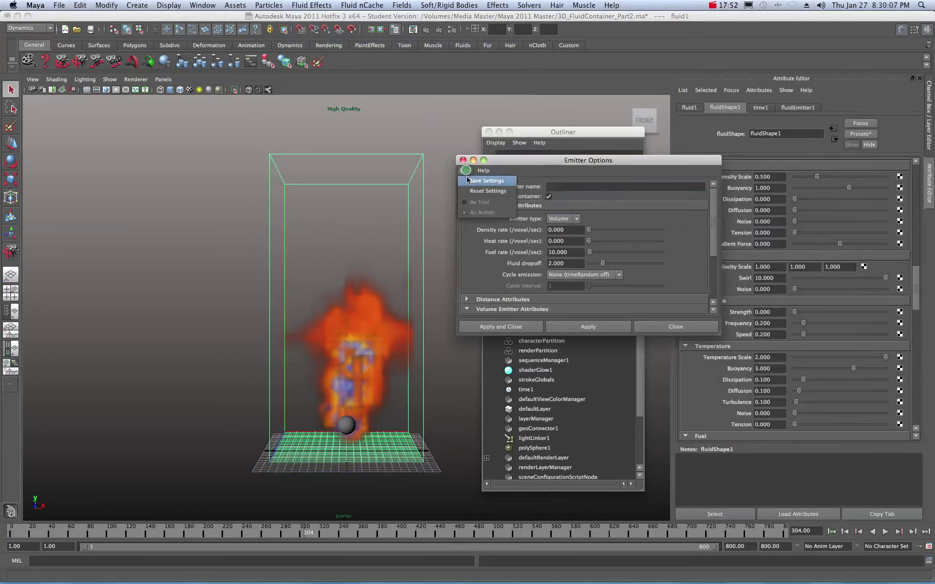
click(475, 190)
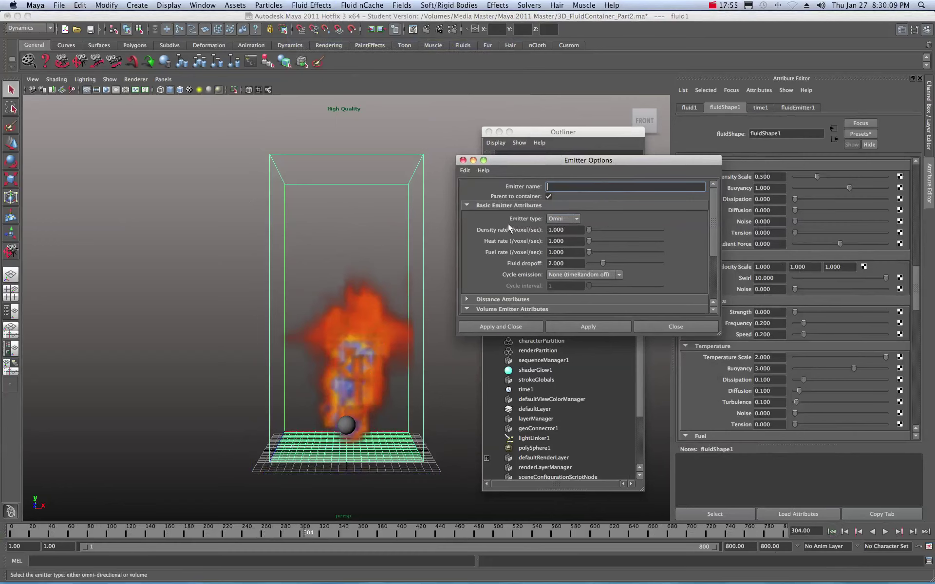
click(575, 218)
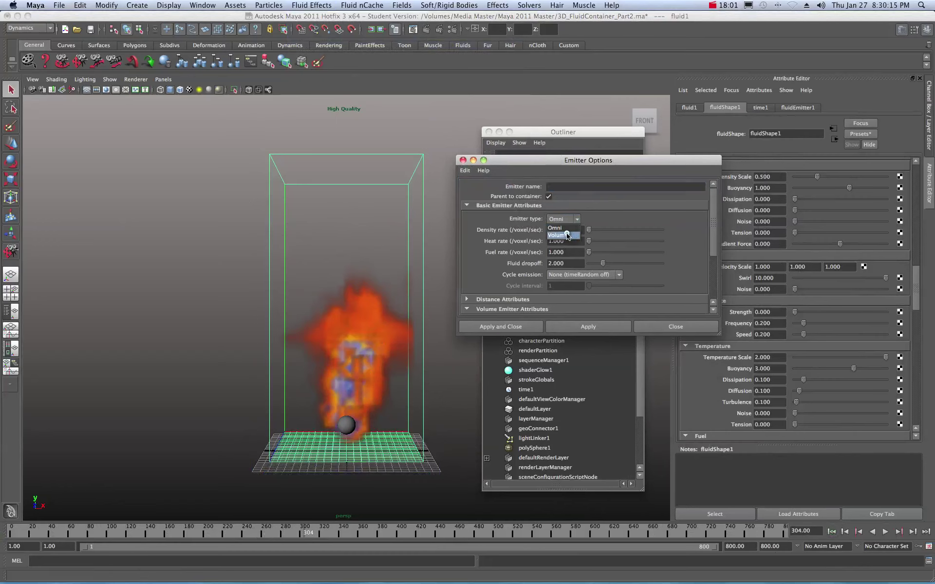
click(566, 235)
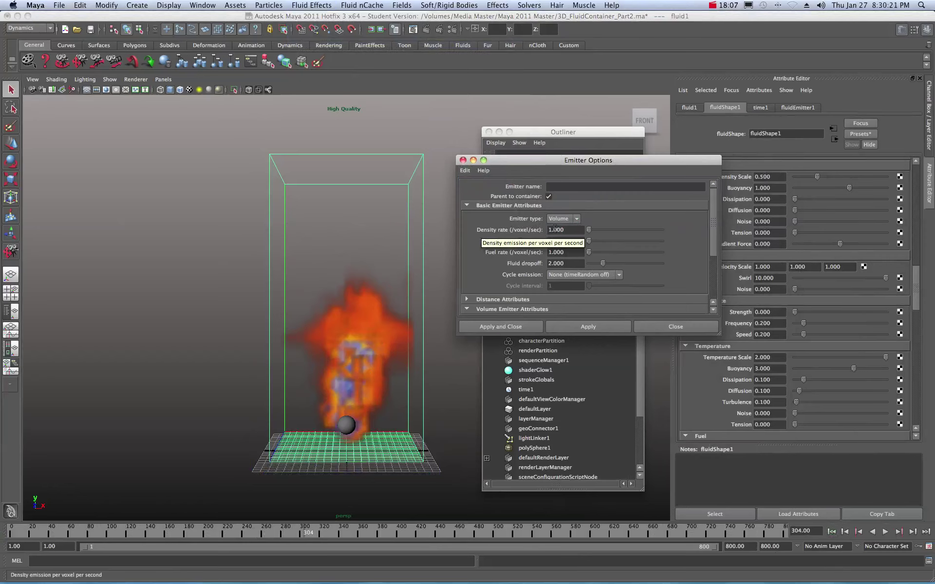
Set the new emitter's density rate to 0, heat rate to 0 and fuel rate to 10.
drag(567, 230, 536, 234)
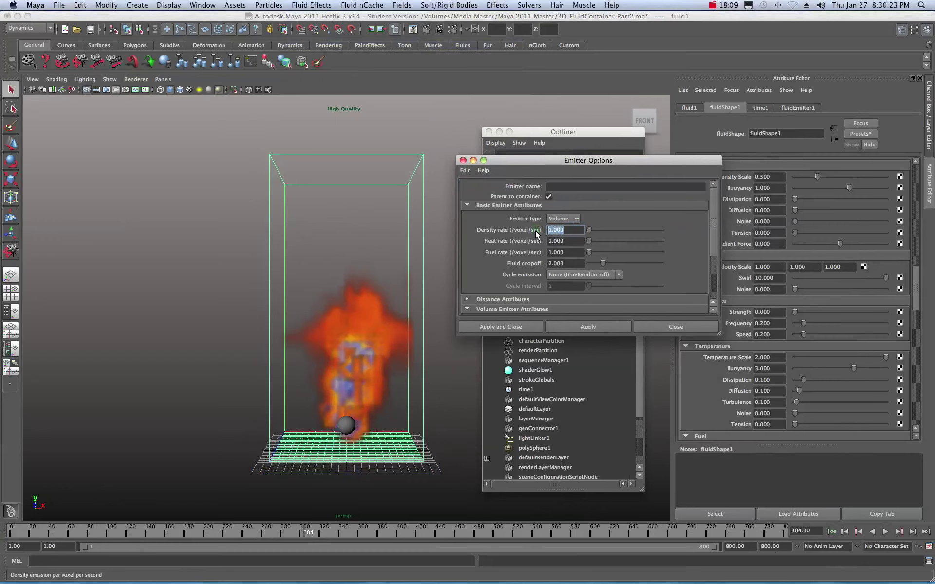
text(0)
drag(566, 242, 546, 253)
text(0)
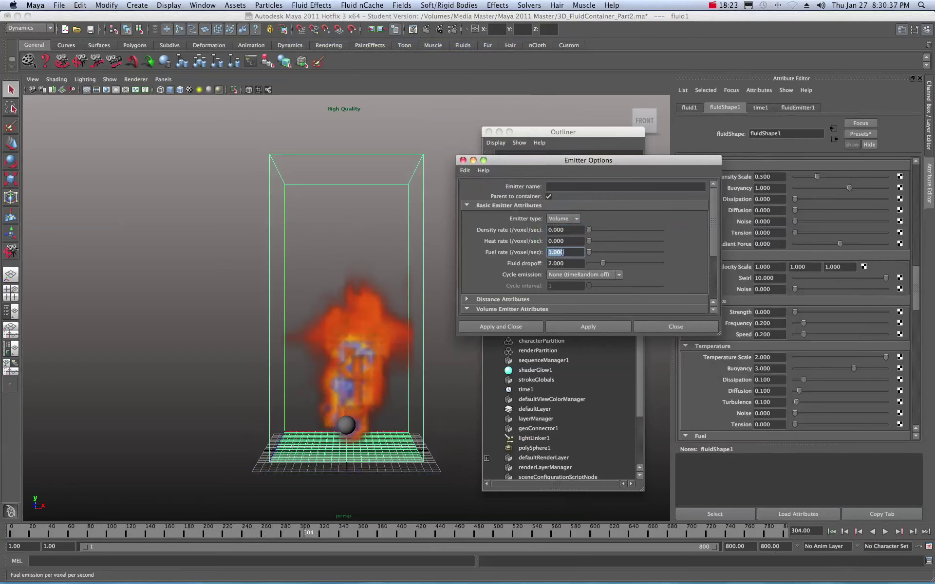
text(10)
click(572, 264)
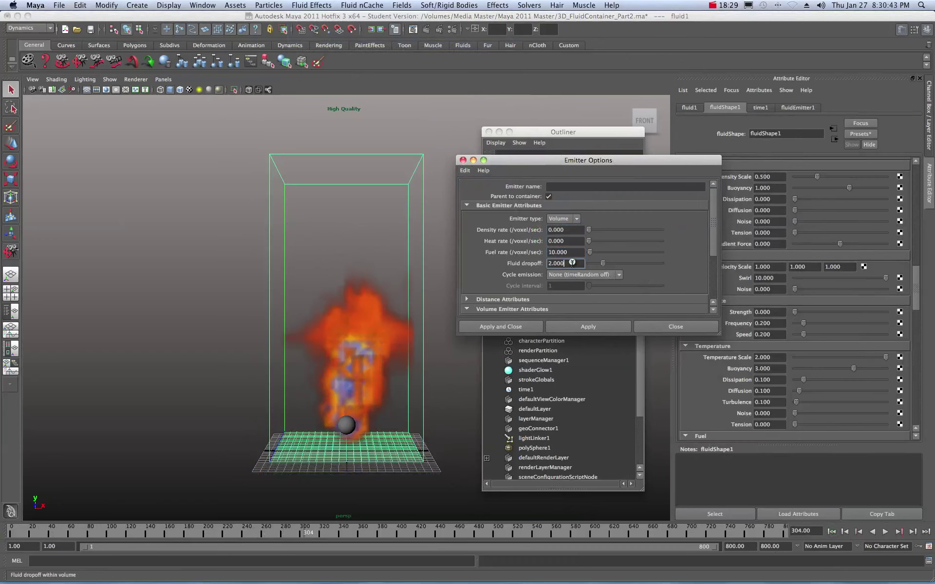
Choose Sphere as the emitter's volume shape and add the emitter to the fluid container.
scroll(504, 242, down, 4)
scroll(499, 243, down, 4)
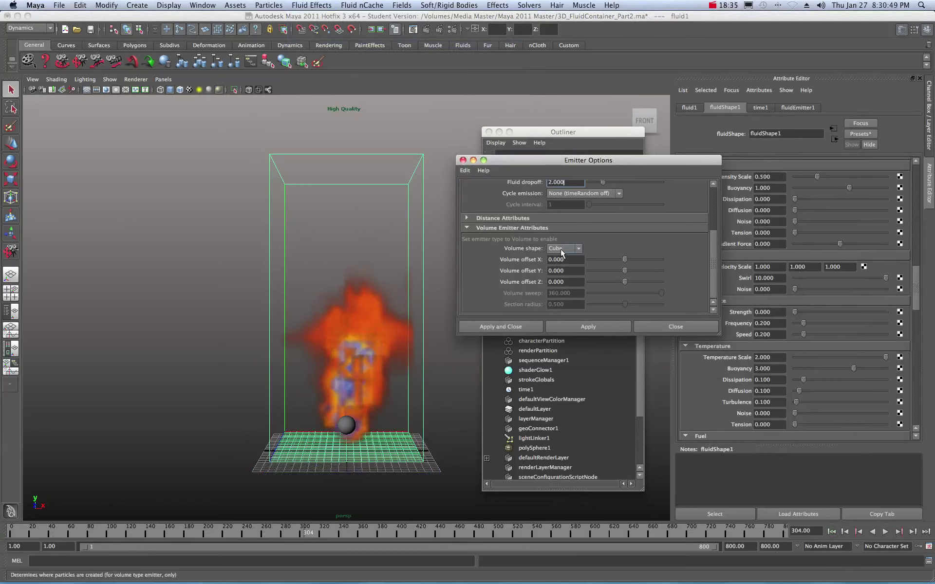
click(578, 250)
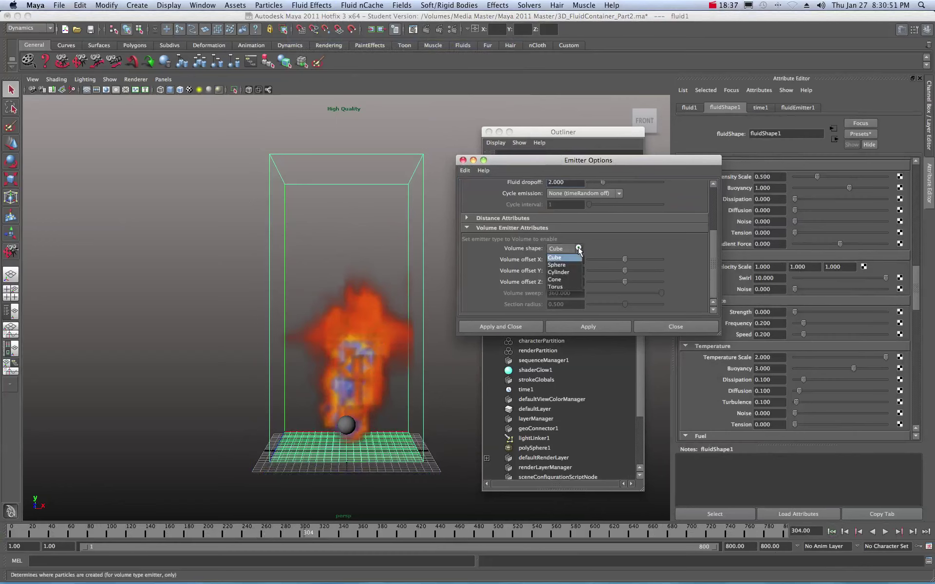
click(555, 265)
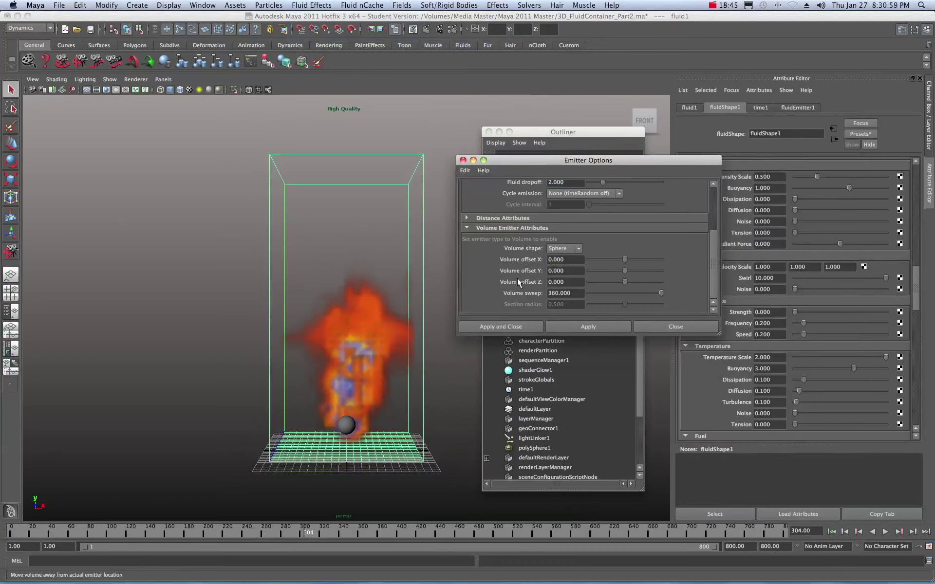
click(501, 326)
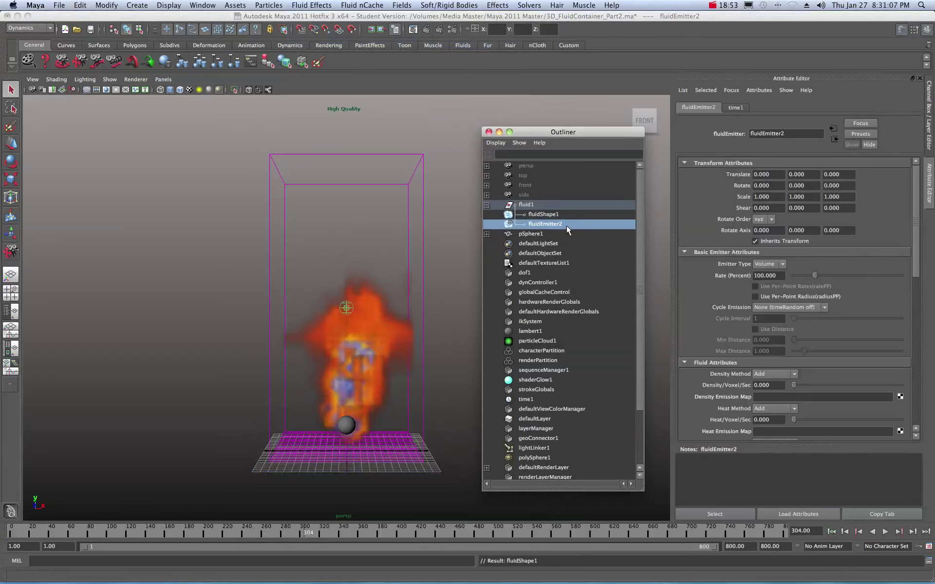
Clear the Outliner from the view, frame the new emitter and review its fluid, turbulence, emission speed and volume attributes.
click(541, 132)
drag(541, 133, 934, 132)
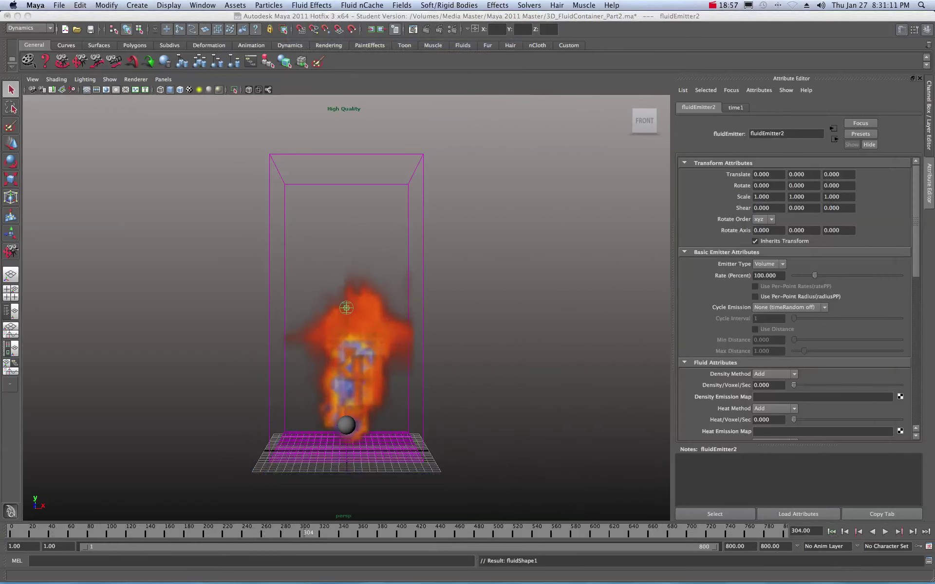
key(f)
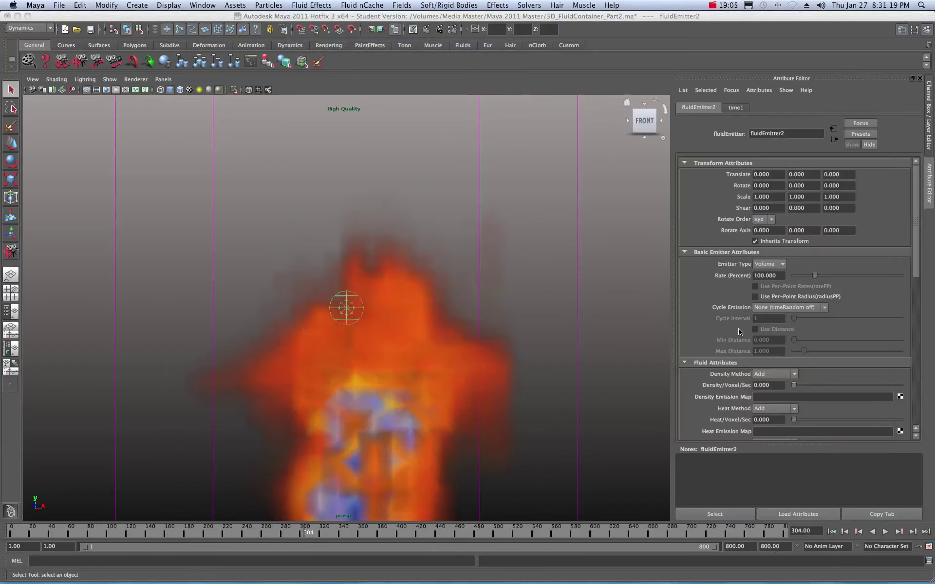
scroll(719, 343, down, 5)
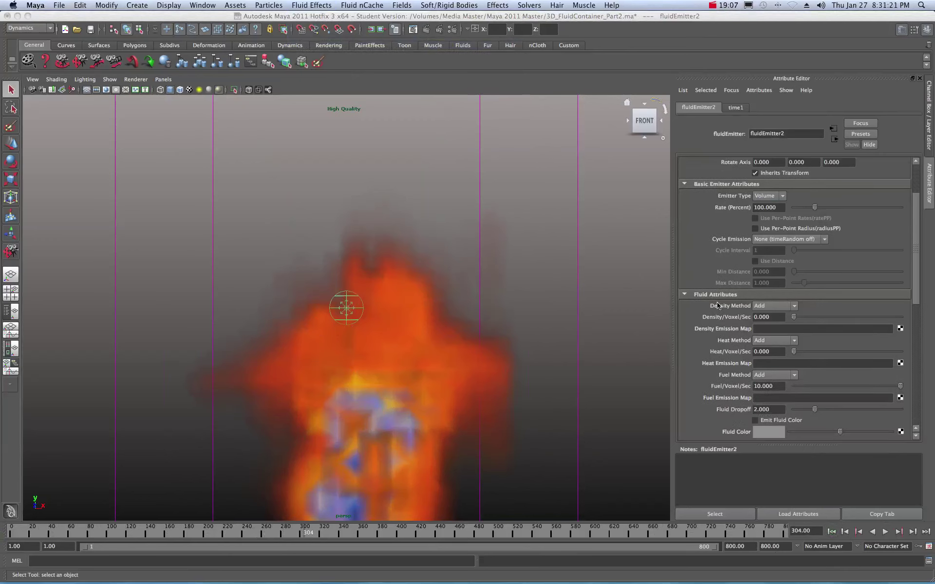
scroll(717, 309, down, 5)
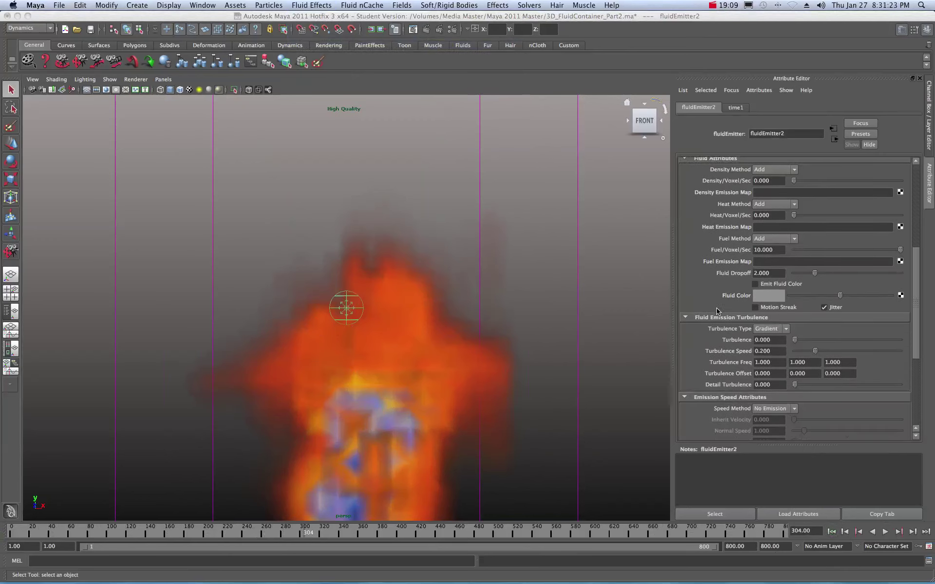
scroll(717, 311, down, 6)
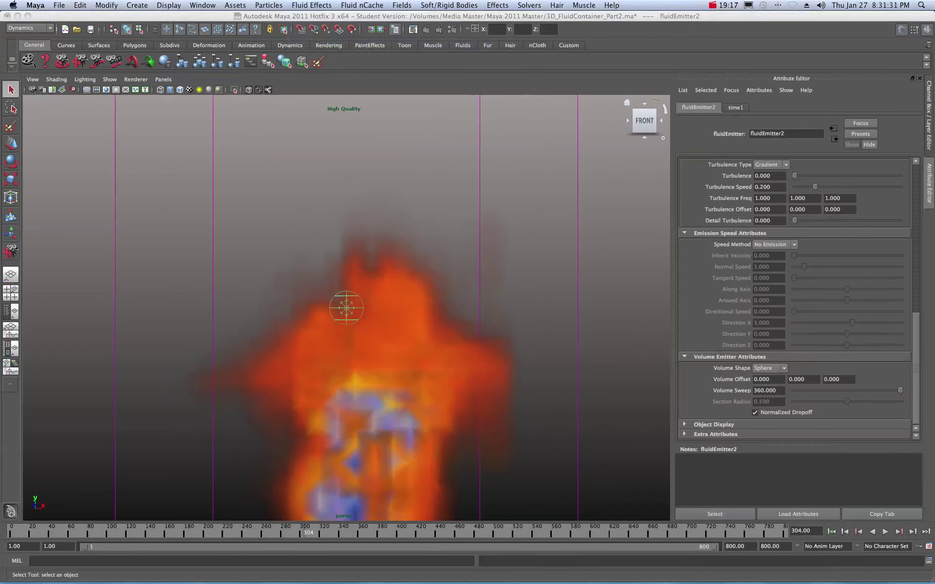
Select the parent fluid container, frame it whole and play the simulation from frame 1, stopping at frame 589.
key(Up)
key(f)
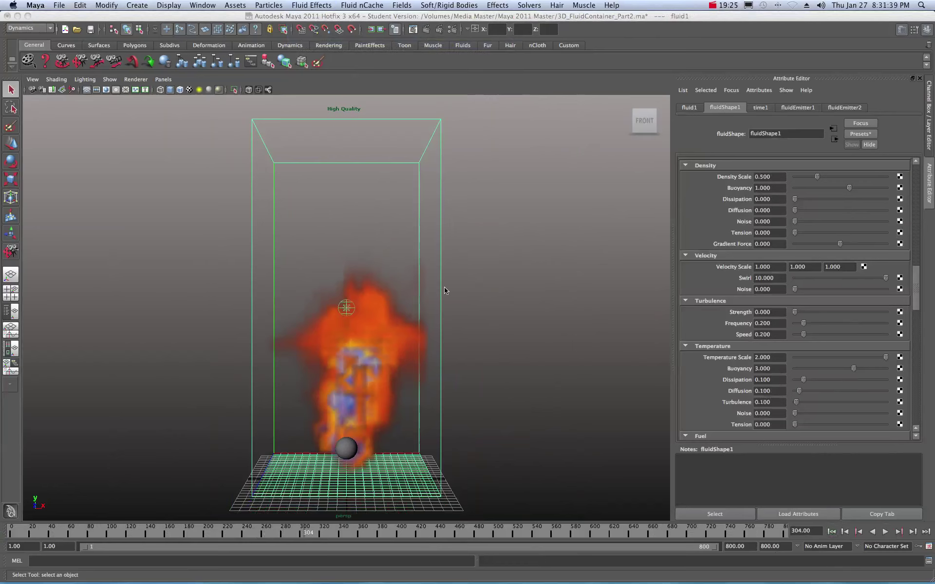
scroll(460, 311, down, 3)
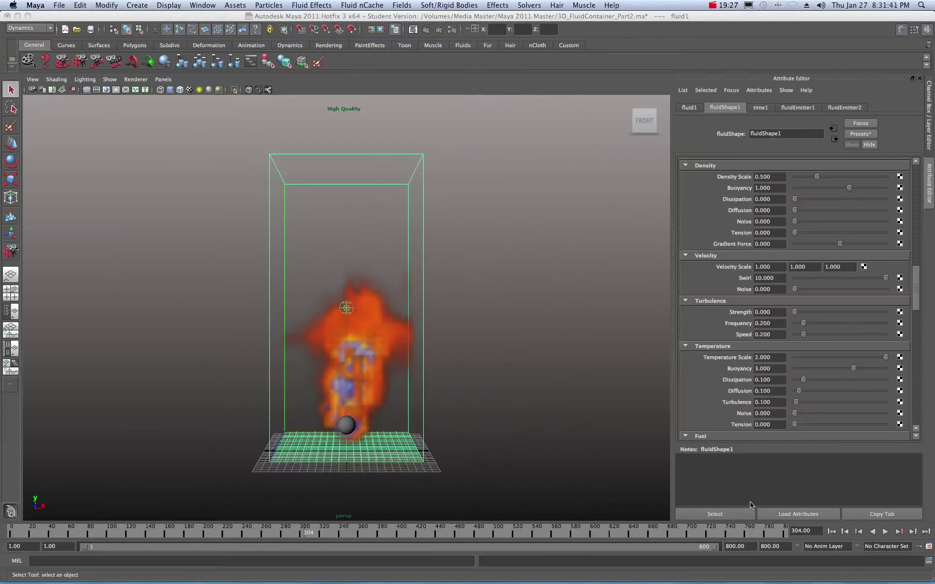
click(831, 532)
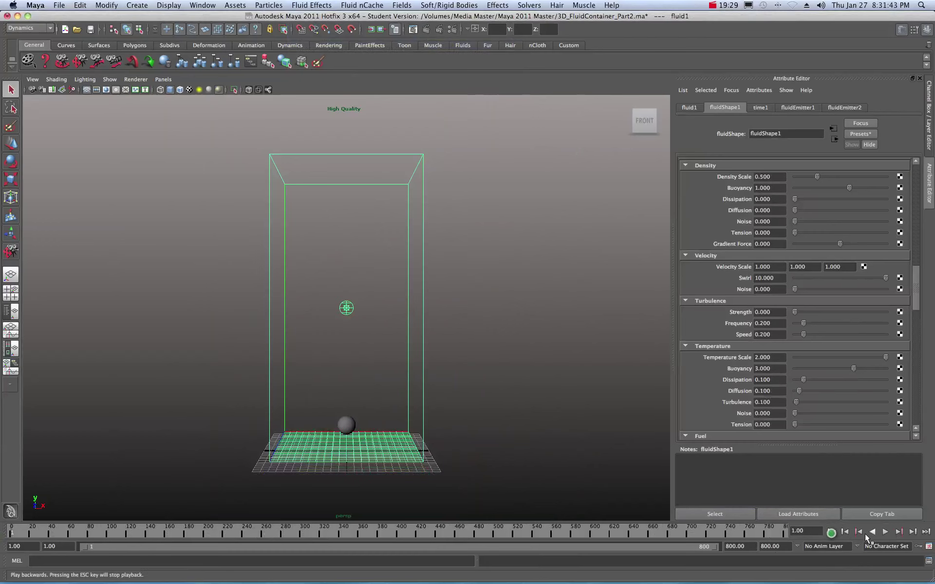
click(884, 532)
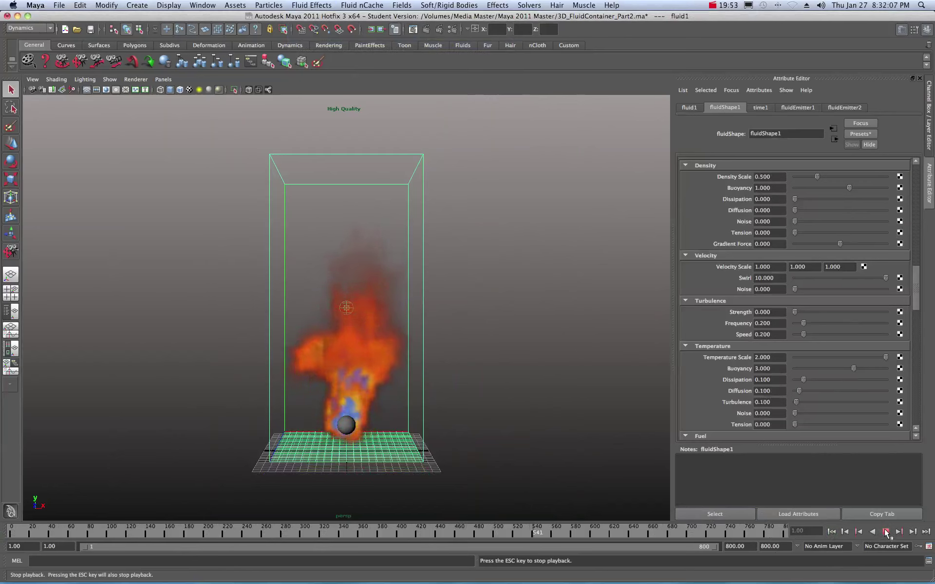
click(885, 531)
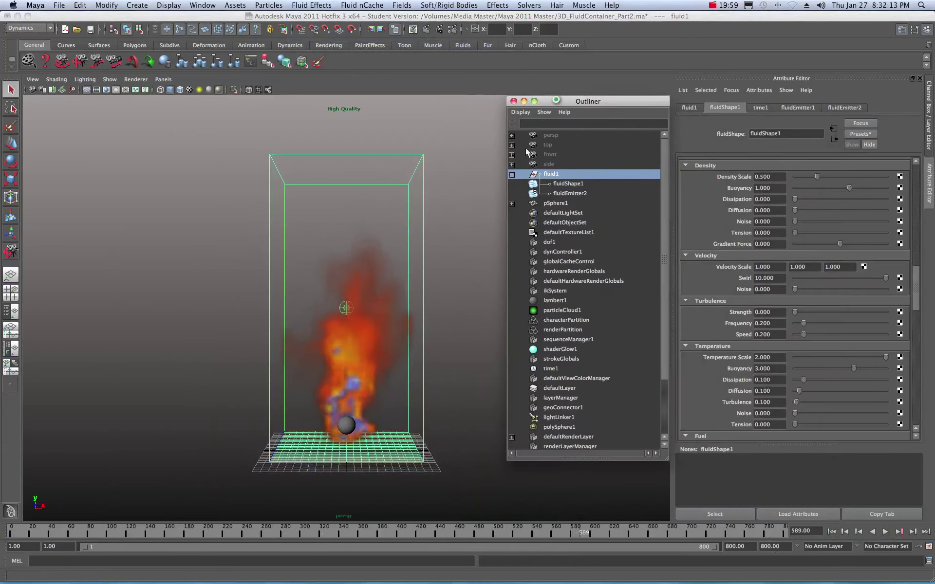
Select fluidEmitter2 and move it straight down along Y into the flame, a little above the sphere.
click(571, 193)
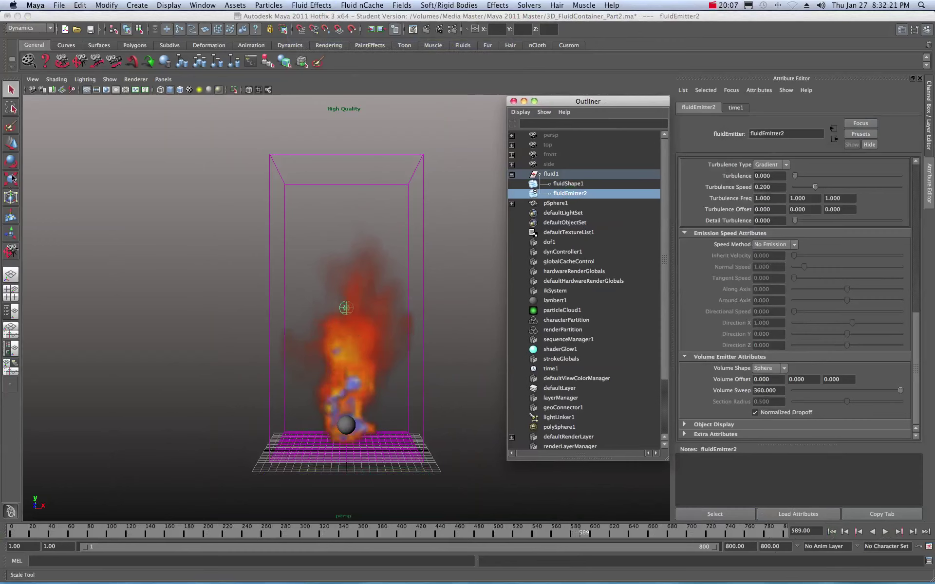
click(11, 144)
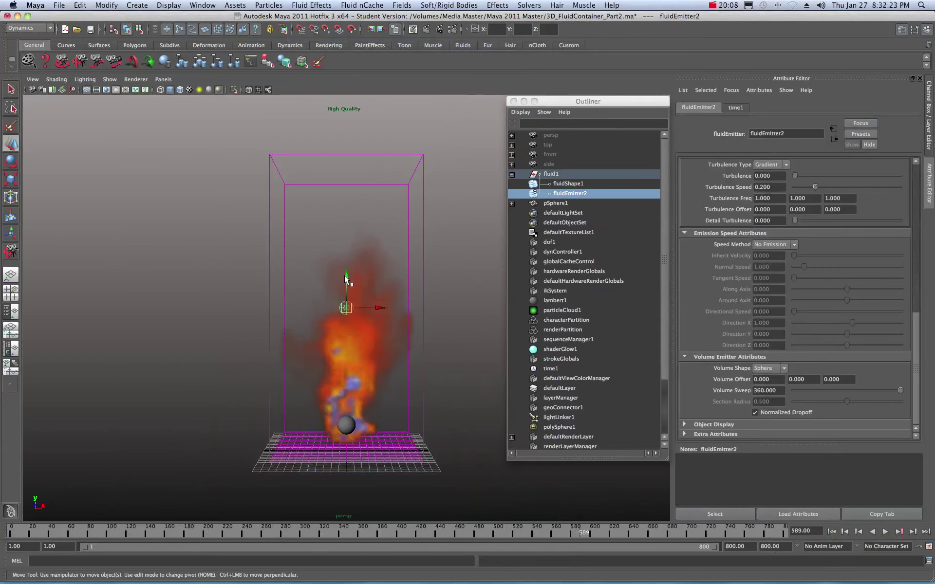
drag(343, 275, 340, 358)
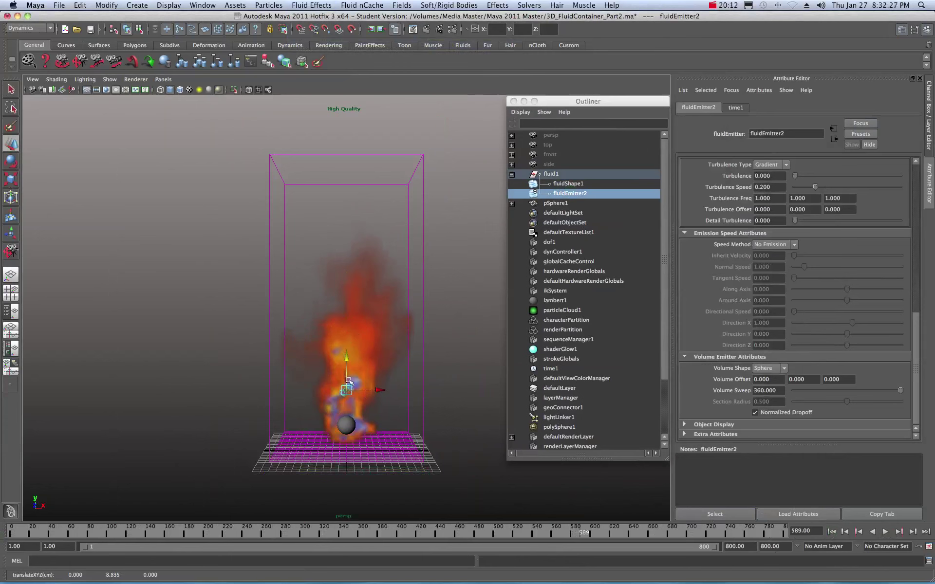
drag(349, 368, 348, 350)
Set the Fuel contents method of fluid1 to Dynamic Grid.
click(554, 175)
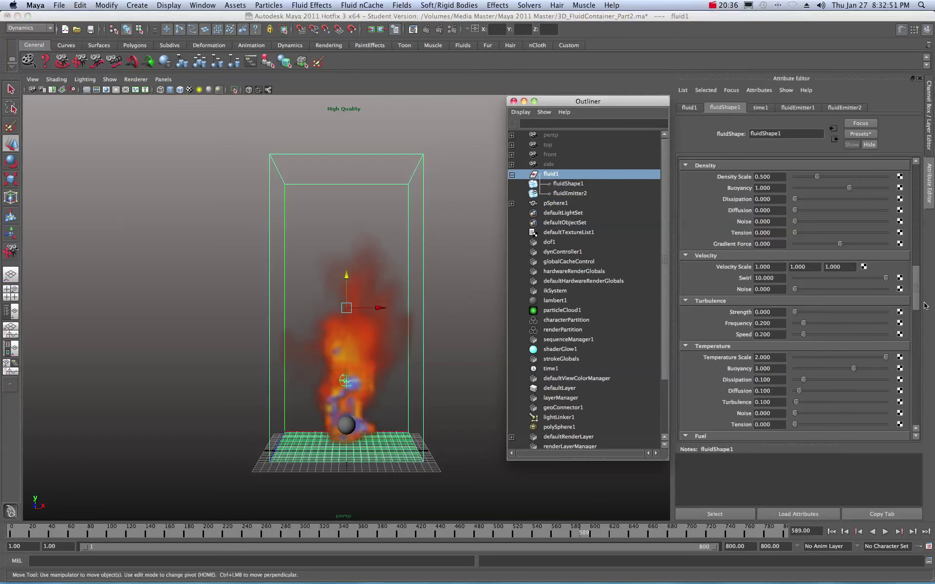
drag(918, 296, 914, 174)
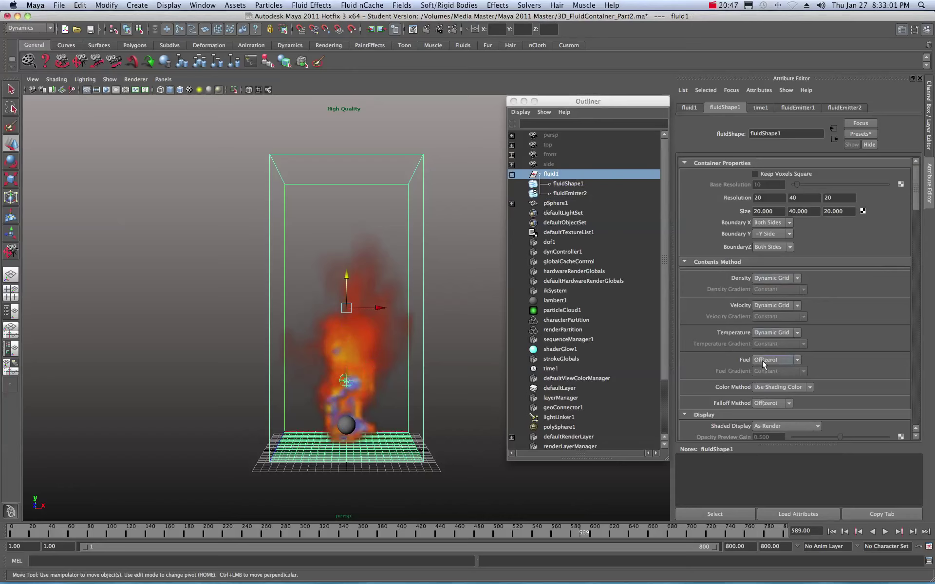
click(797, 360)
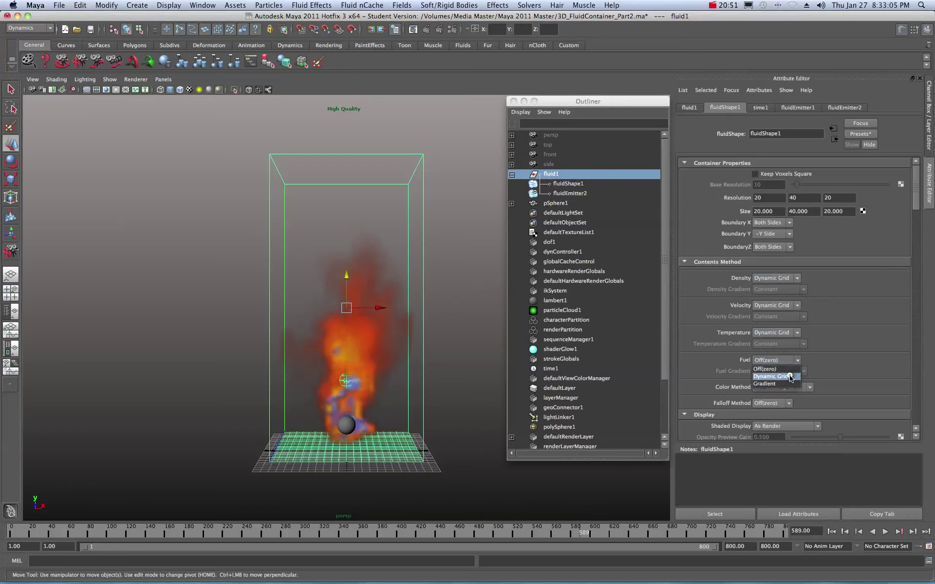
click(789, 376)
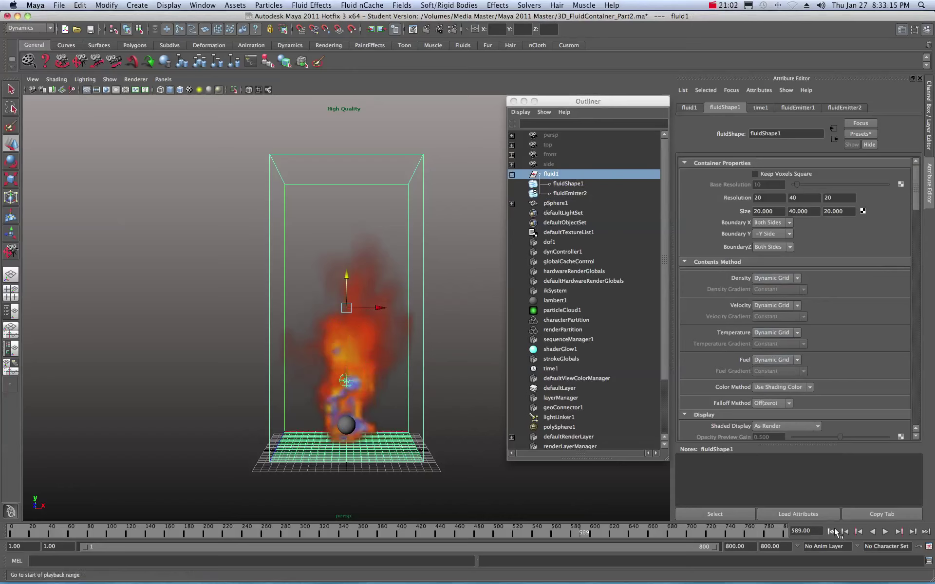
Return to frame 1 and replay the simulation with the fuel grid enabled, stopping at frame 339.
click(832, 531)
click(885, 531)
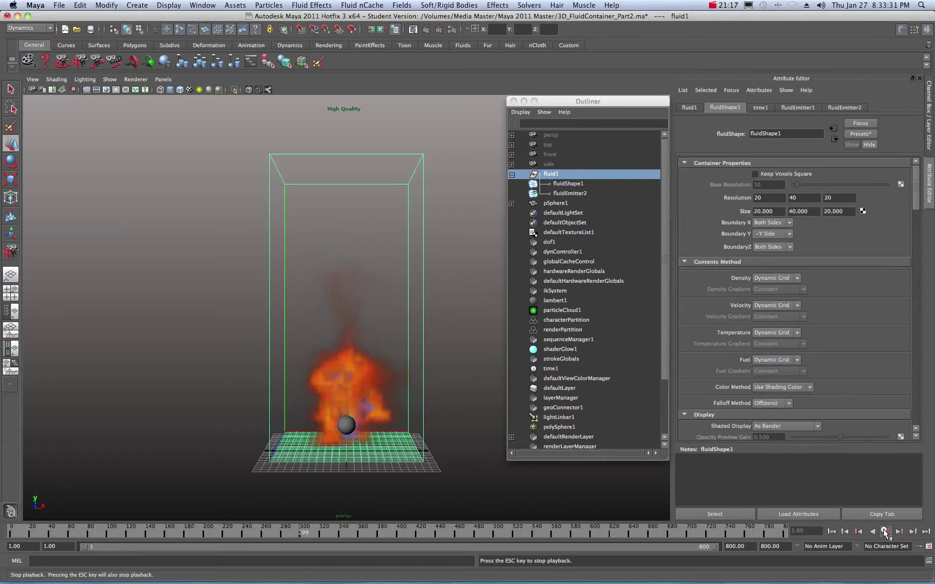
click(885, 532)
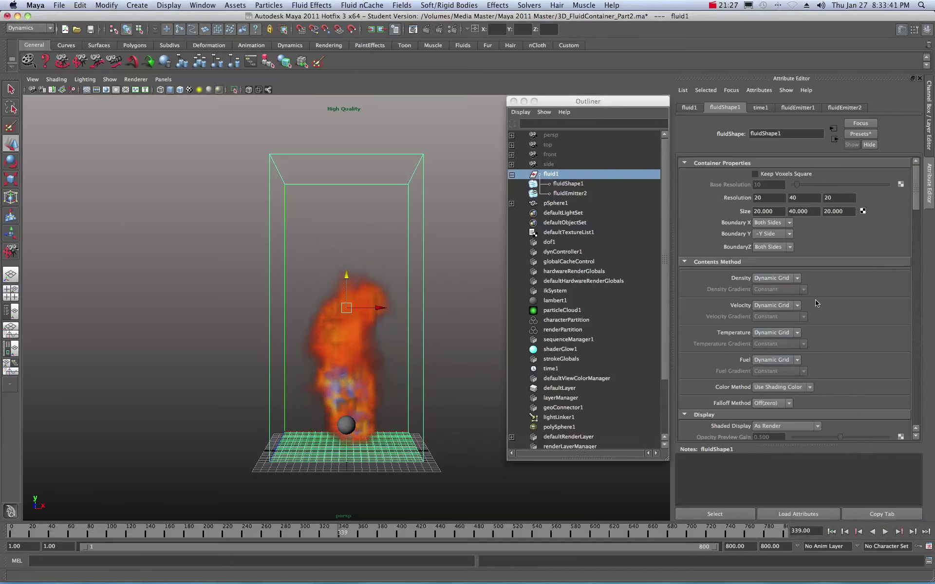
In fluidShape1's Fuel settings, set Reaction Speed to 1 and Ignition Temperature to 0.1.
scroll(816, 302, down, 1)
scroll(815, 300, down, 8)
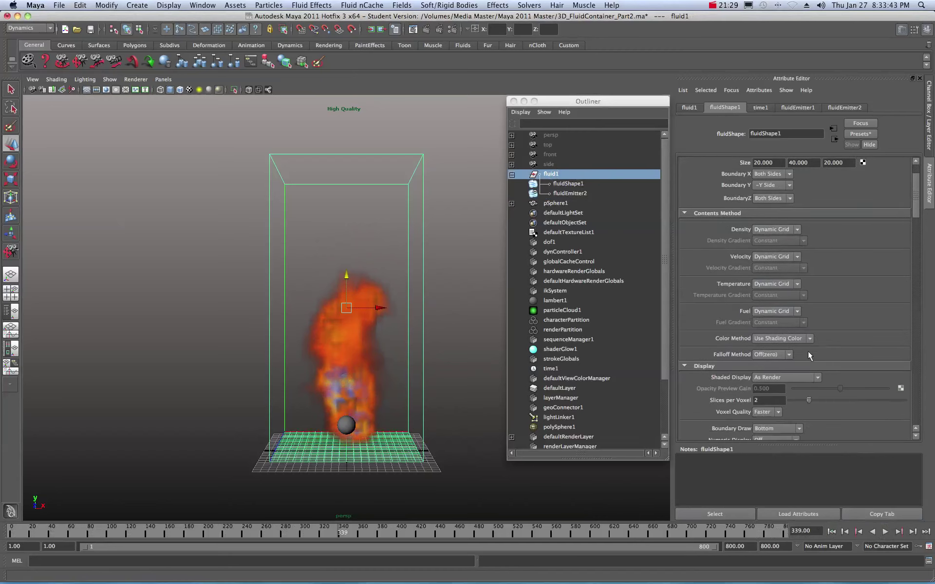
scroll(750, 362, down, 10)
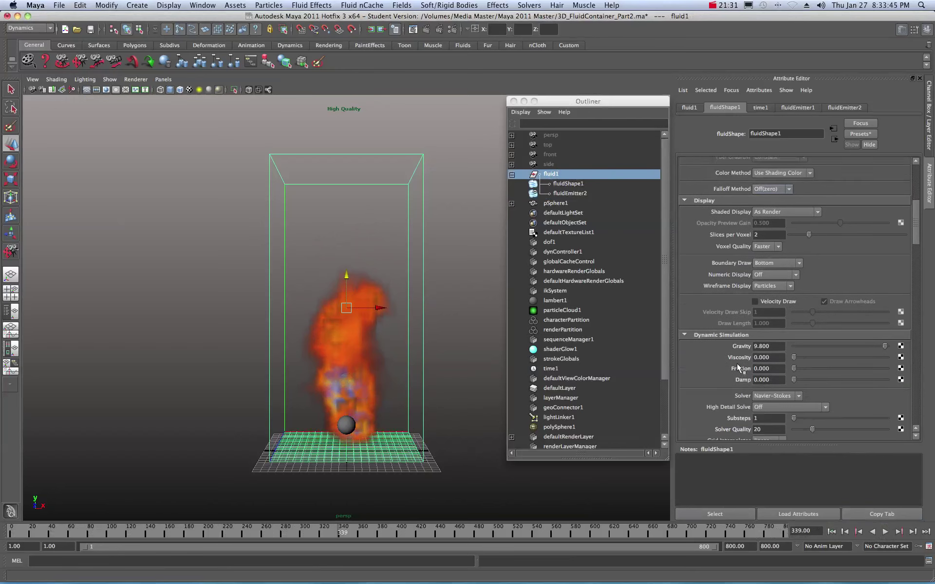
scroll(719, 352, down, 6)
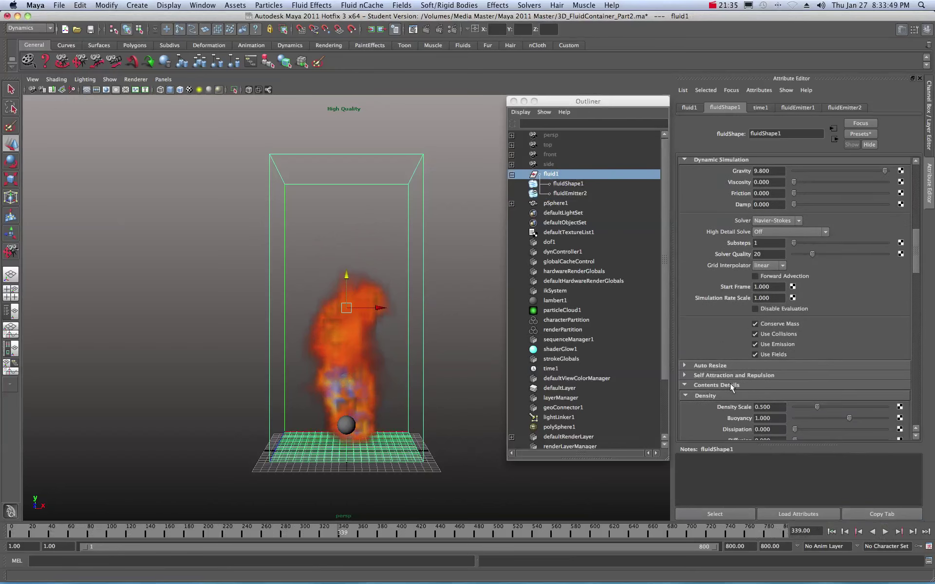
scroll(721, 382, down, 2)
scroll(705, 365, down, 7)
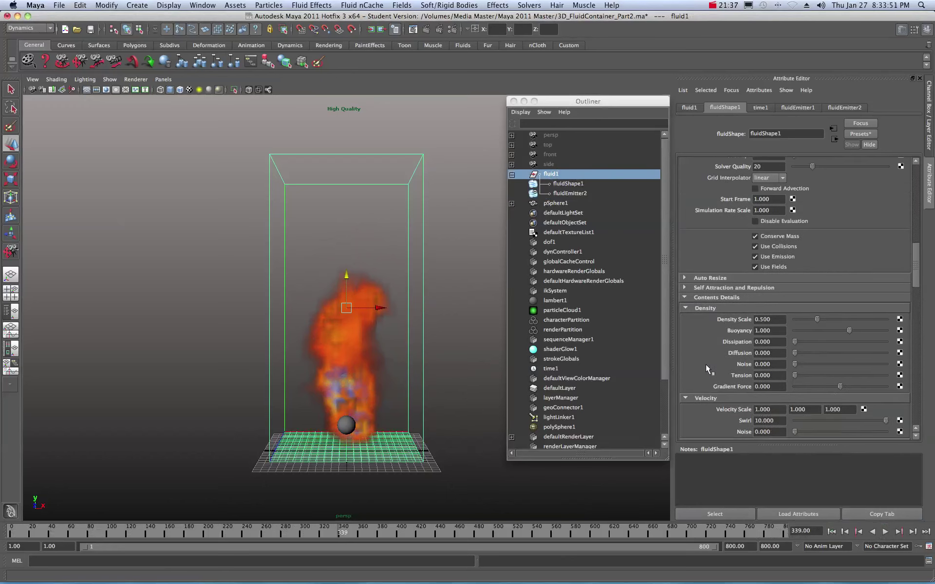
scroll(705, 350, down, 6)
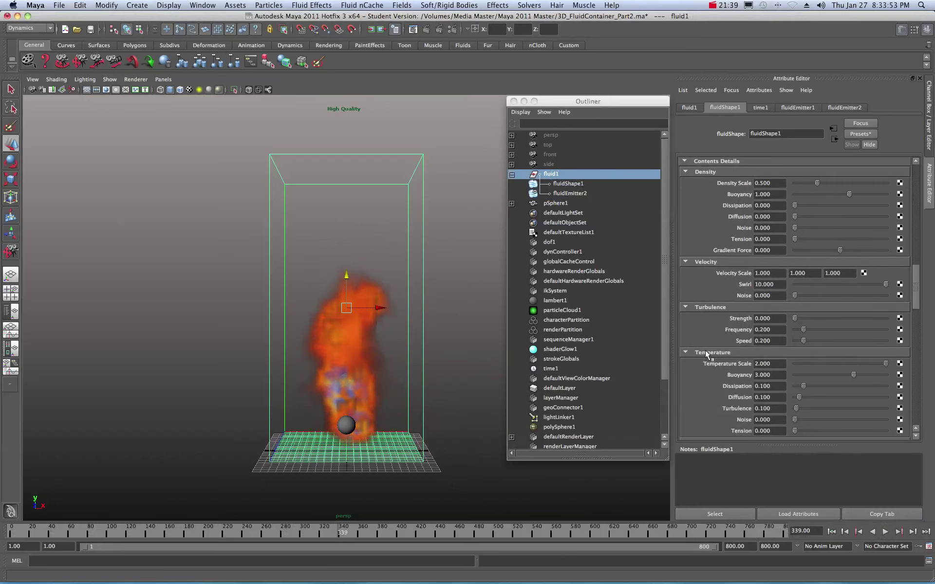
scroll(702, 337, down, 5)
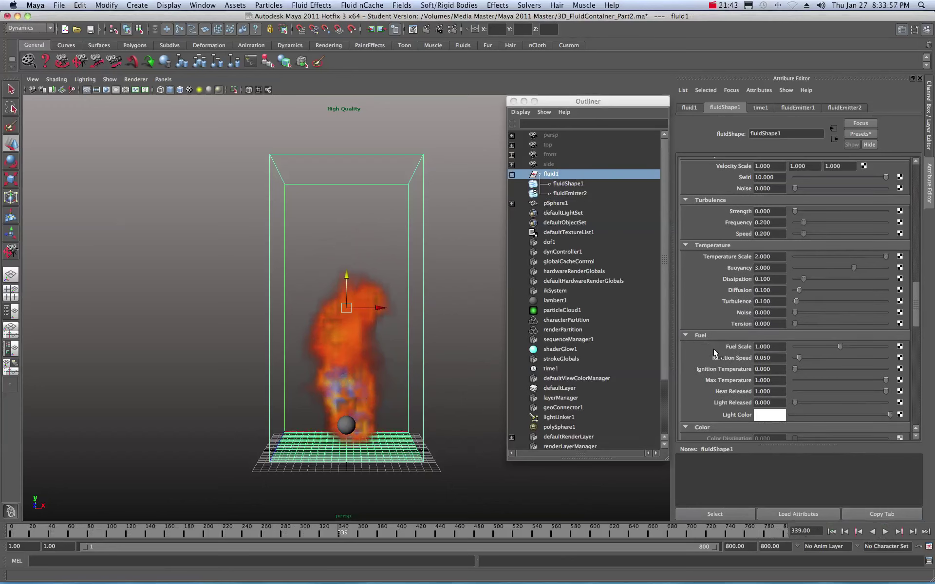
scroll(713, 353, down, 1)
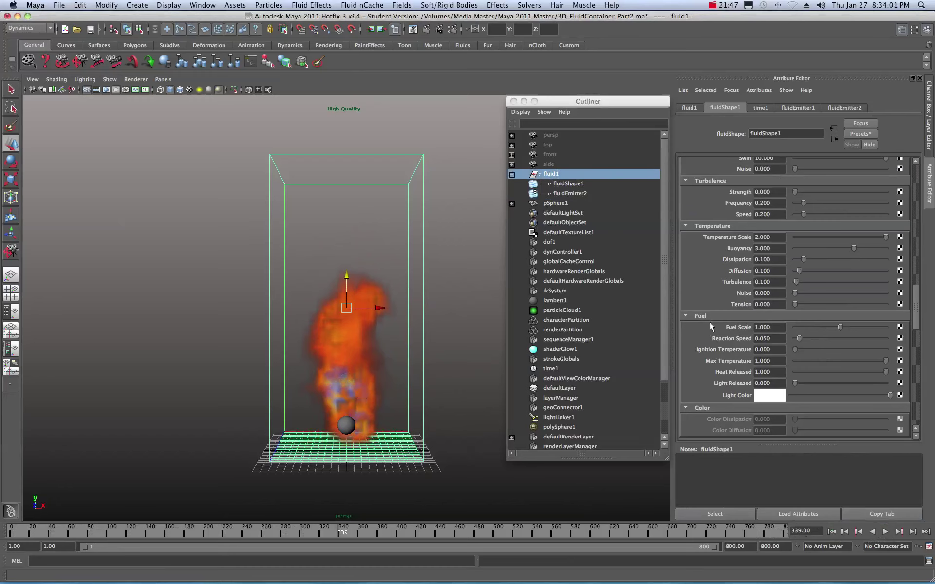
scroll(709, 322, down, 1)
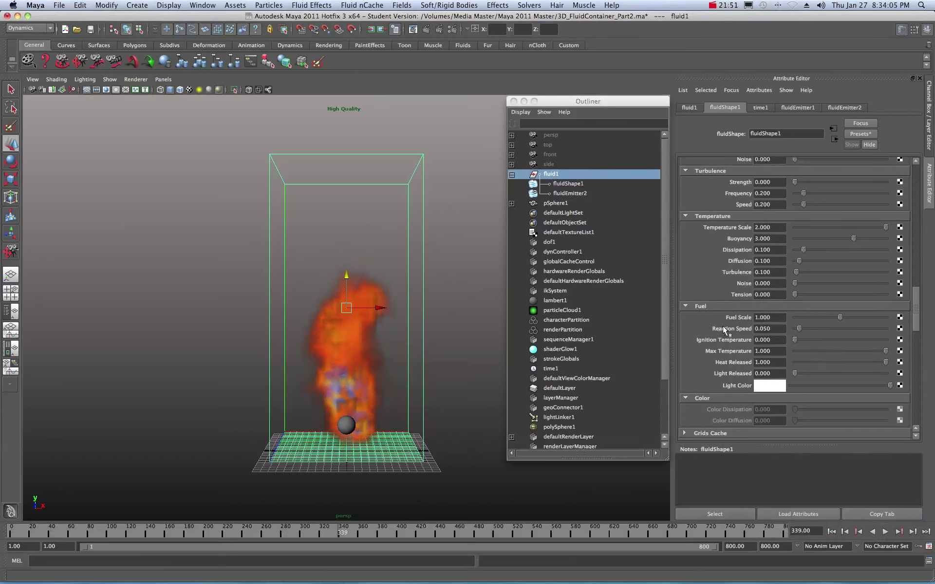
click(773, 329)
double_click(774, 330)
text(1)
key(Tab)
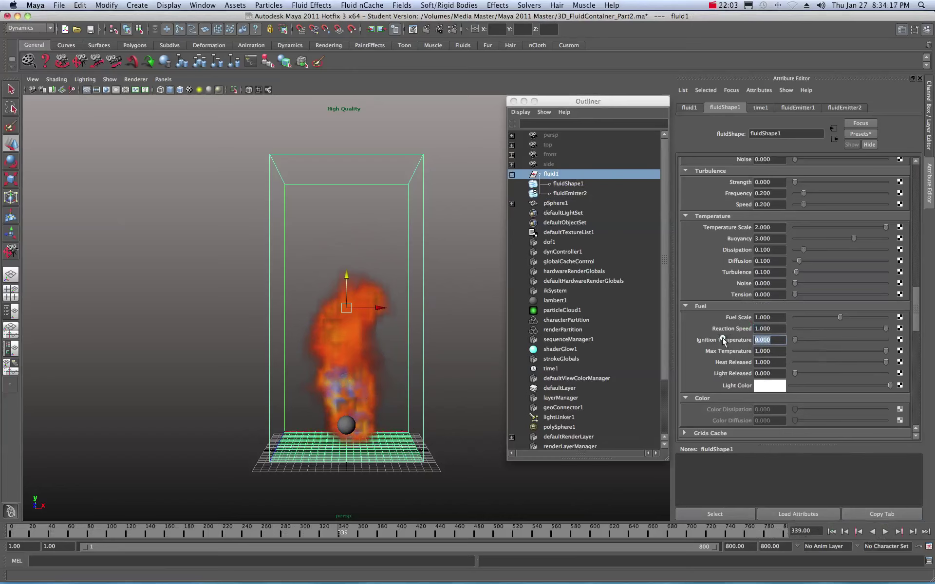
key(BackSpace)
text(.1)
key(Tab)
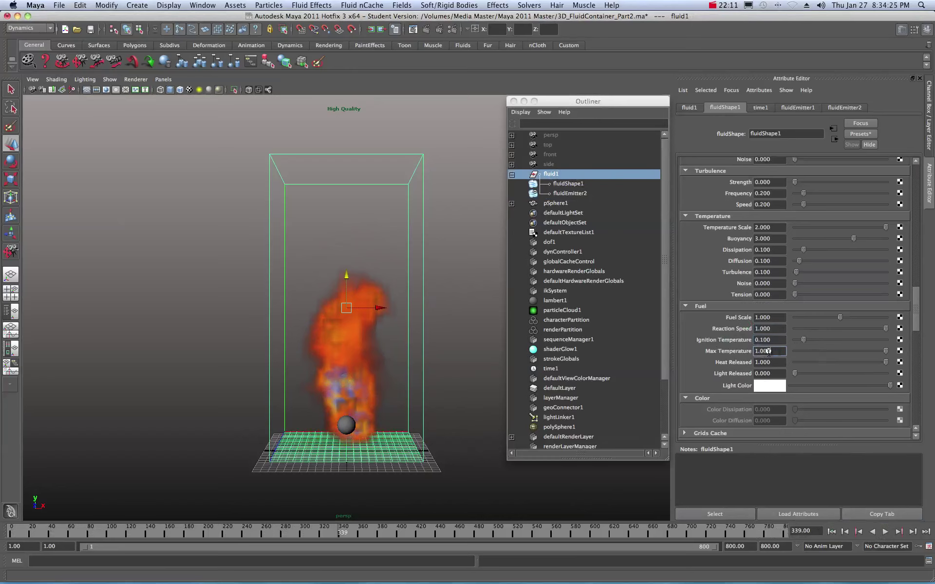
Set the fuel's Max Temperature to 100, Heat Released to 100 and Light Released to 1.
text(100)
key(Tab)
text(10)
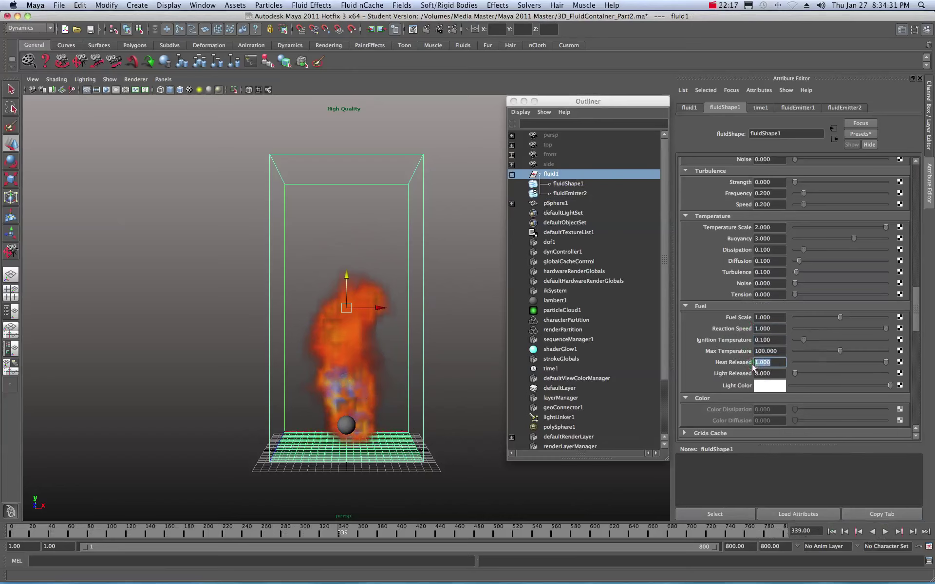
text(0)
key(Tab)
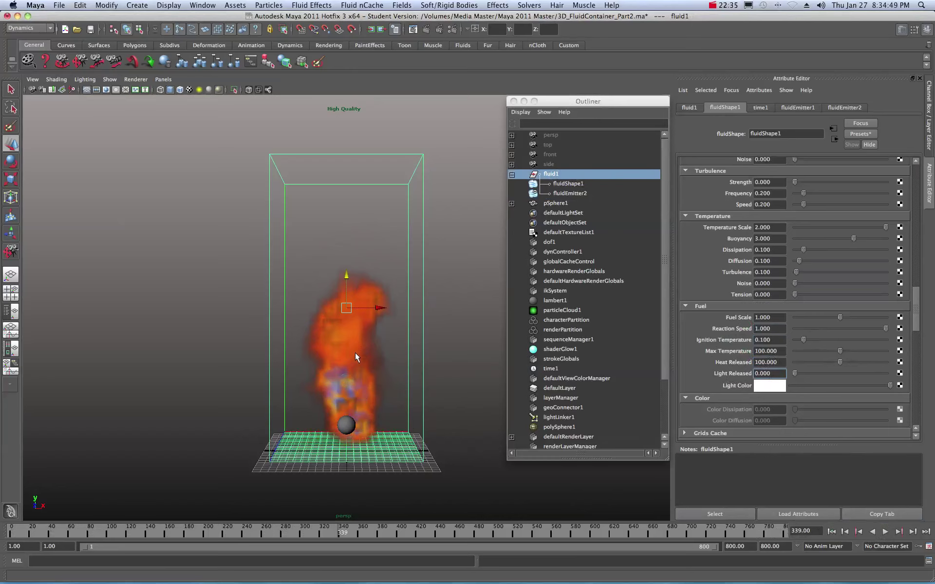
double_click(775, 374)
text(1)
click(777, 363)
Close the Outliner and replay the simulation from frame 1 with the new fuel settings, stopping at frame 285.
click(513, 102)
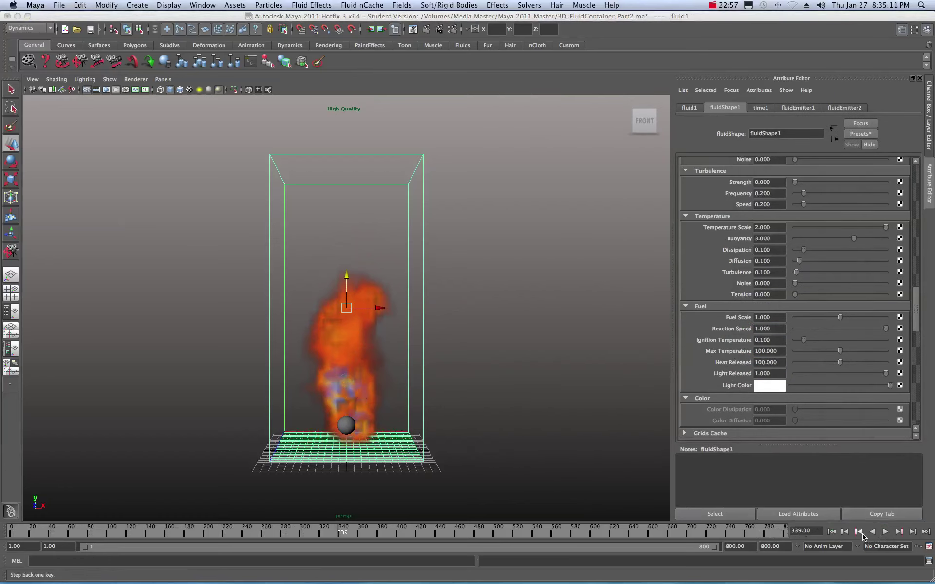
click(830, 531)
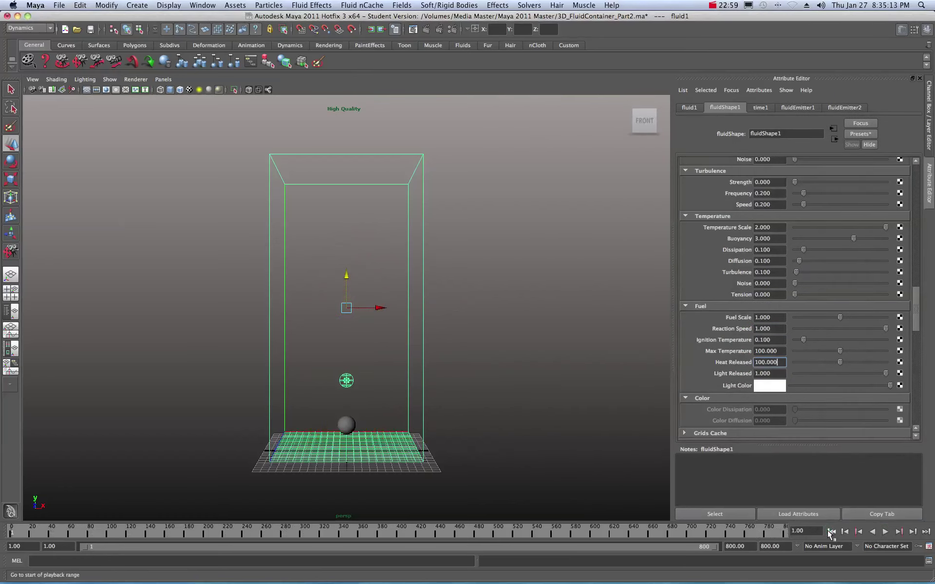
click(885, 532)
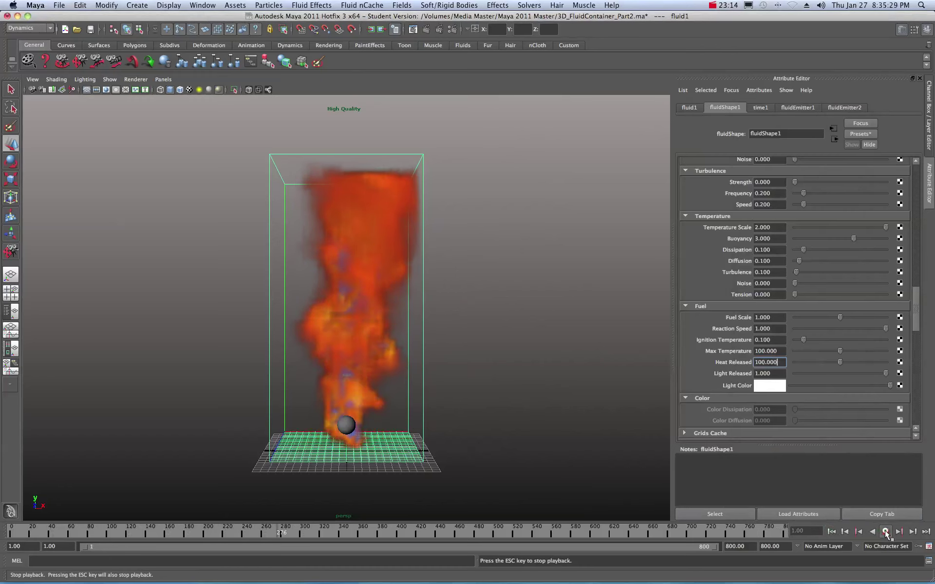
click(885, 532)
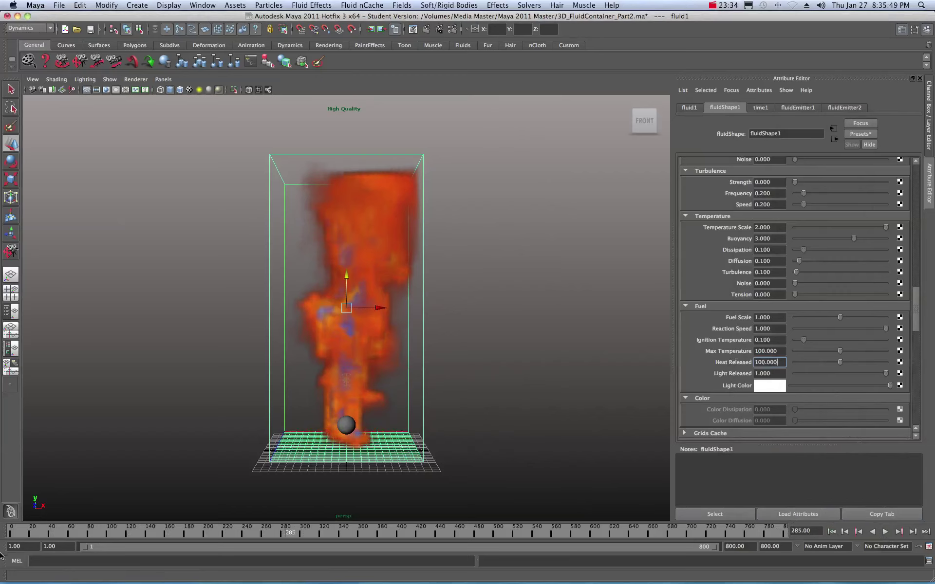
Set the Fuel Scale to 3 and replay the simulation from frame 1, stopping at frame 227.
key(alt+shift+v)
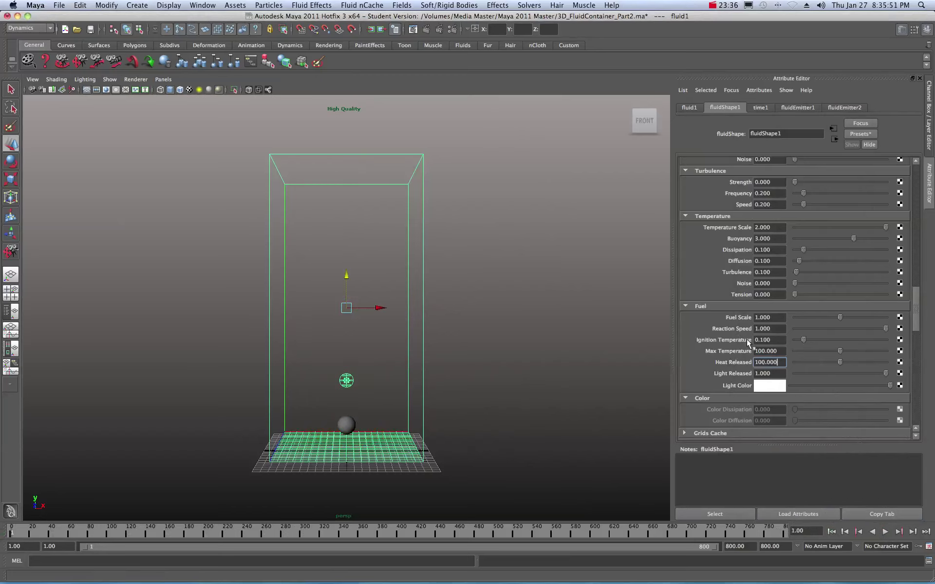
click(775, 318)
text(3)
click(884, 531)
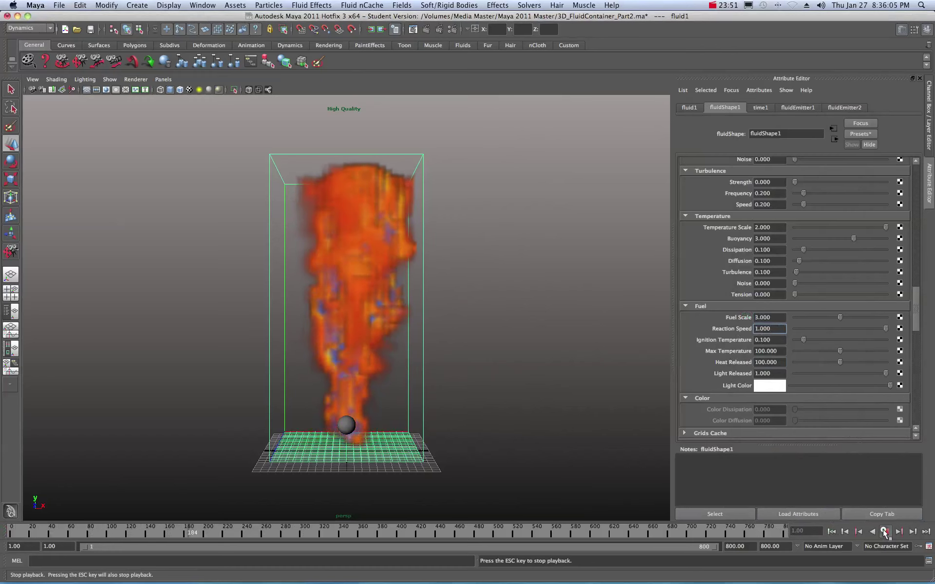
click(884, 532)
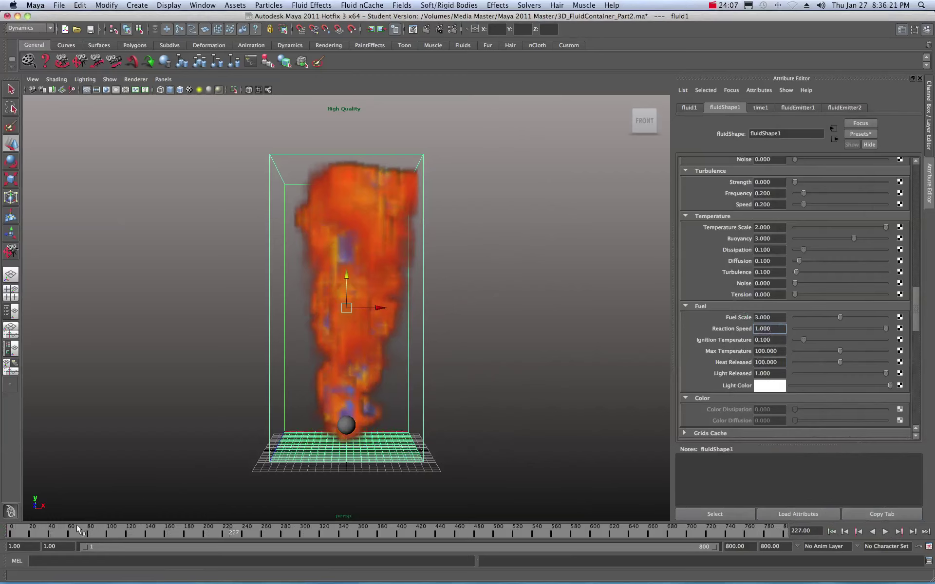
Return to frame 1 and move fluidEmitter2 down toward the sphere and slightly along X, to about X 0.43, Y 7.34.
drag(78, 529, 10, 530)
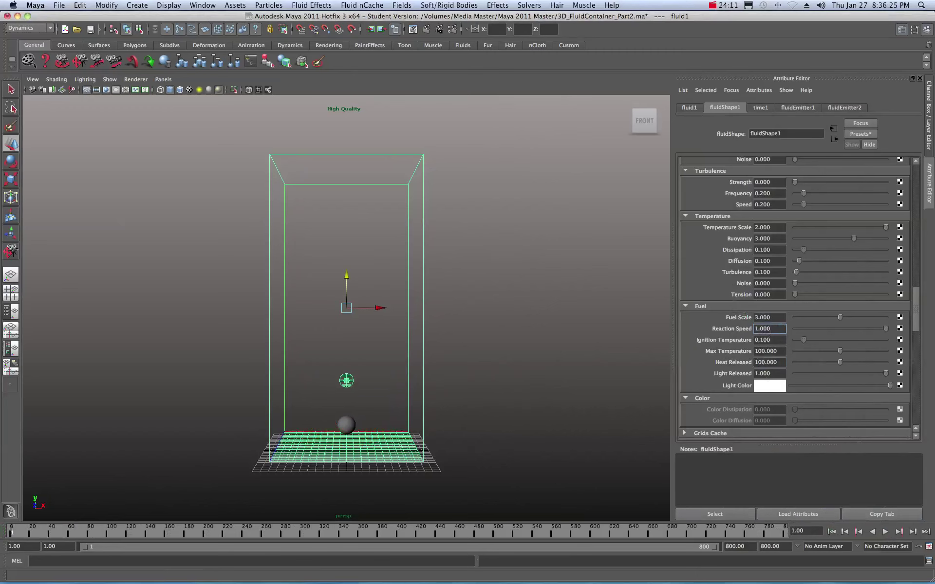
click(346, 380)
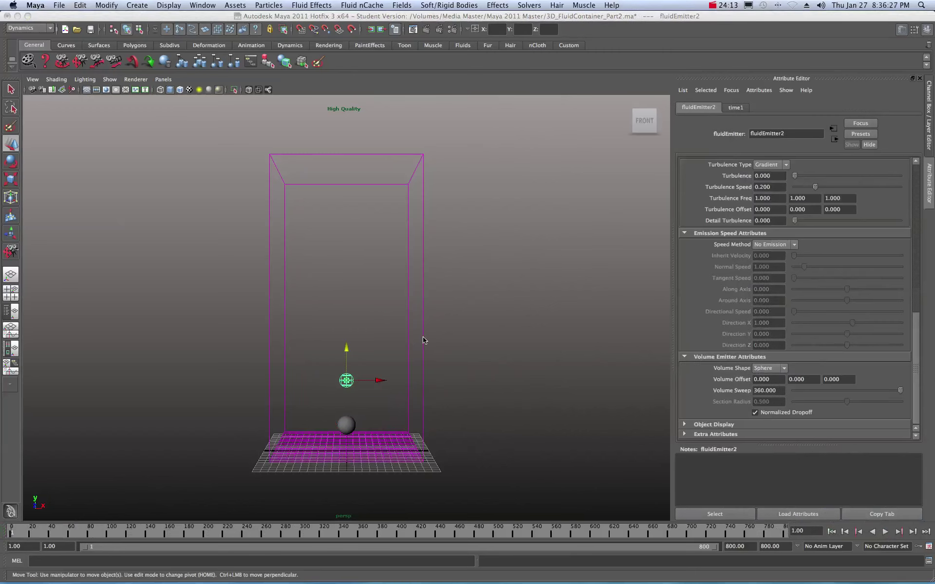
drag(346, 350, 345, 362)
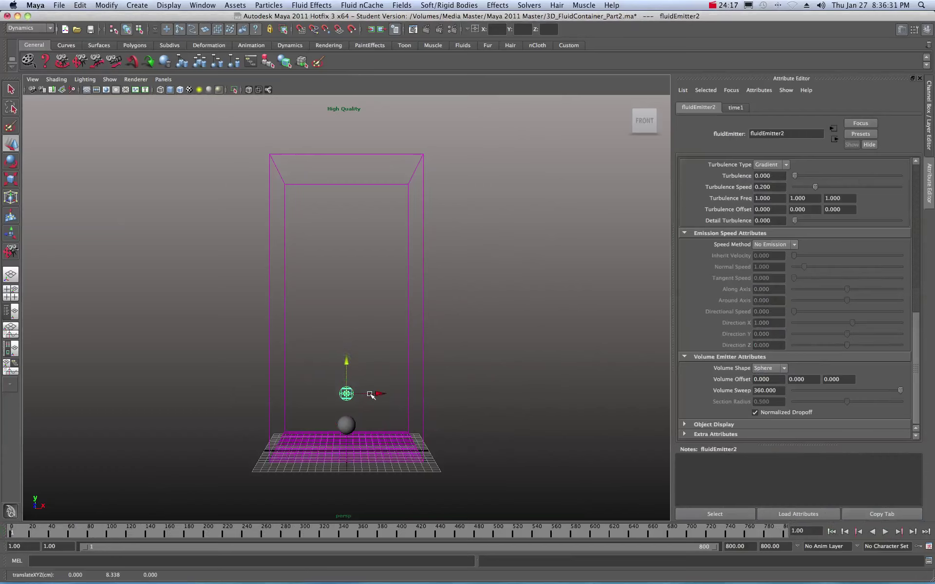
drag(380, 396, 383, 395)
drag(349, 361, 350, 369)
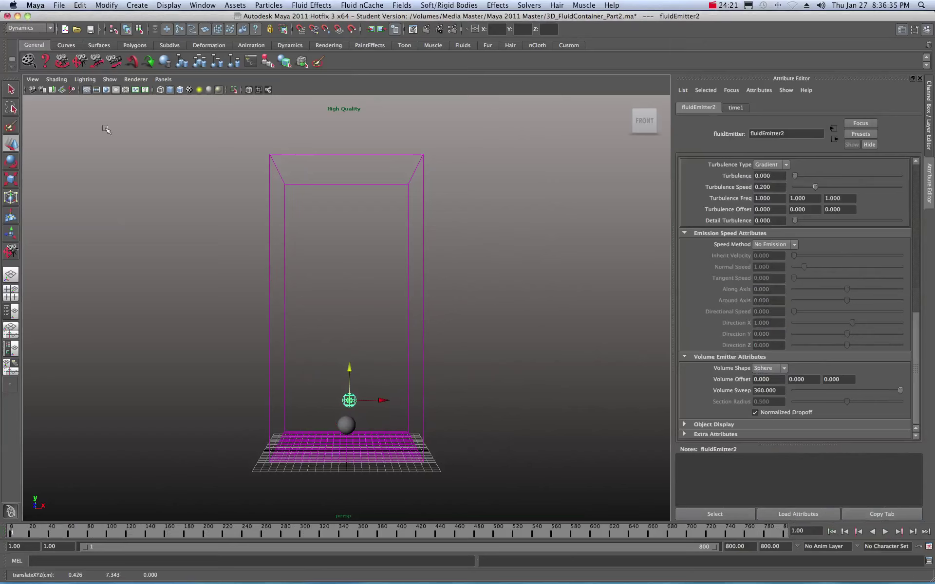
Move fluidEmitter2 further along X to a Translate X of about 2.49, and play the simulation, stopping at frame 48.
drag(100, 128, 242, 288)
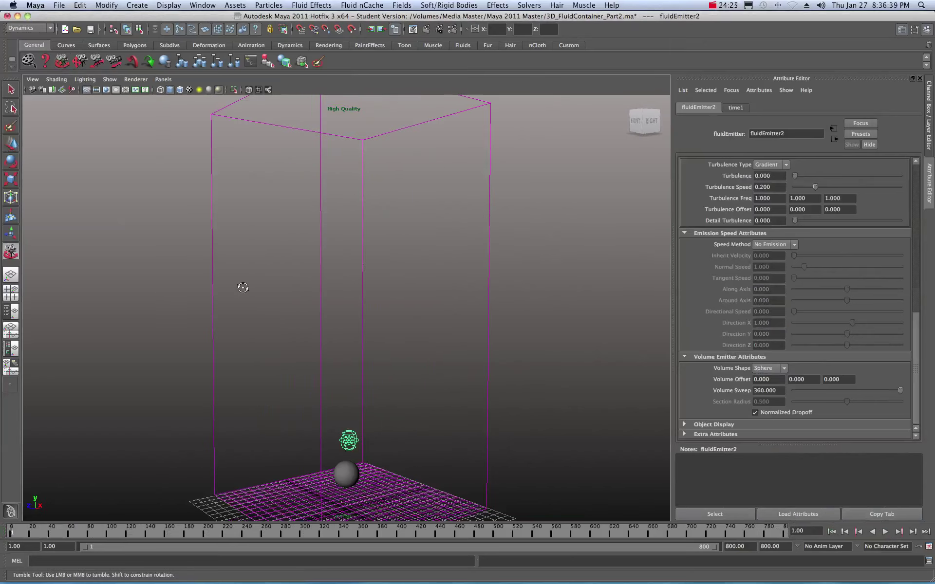
drag(202, 196, 330, 199)
drag(447, 305, 370, 234)
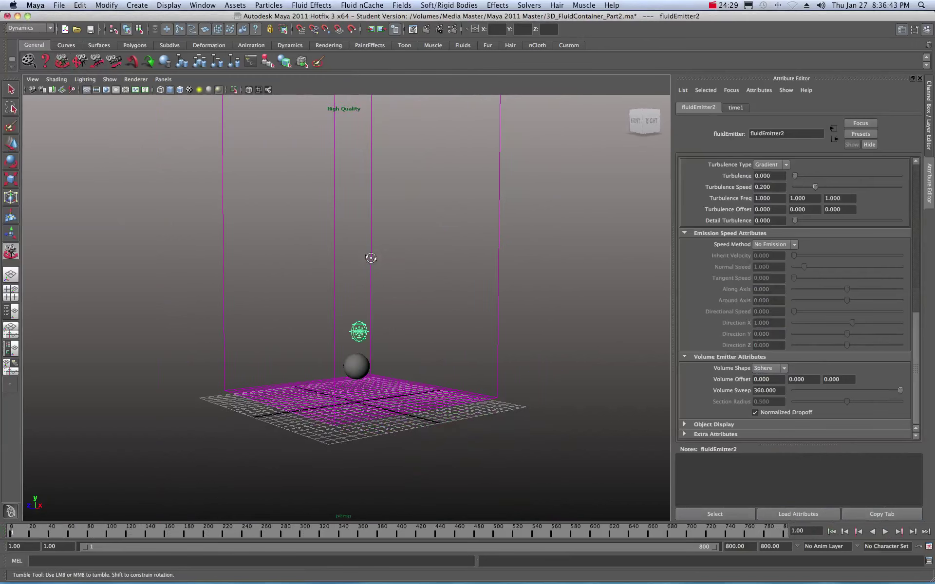
drag(372, 298, 385, 278)
scroll(386, 273, up, 4)
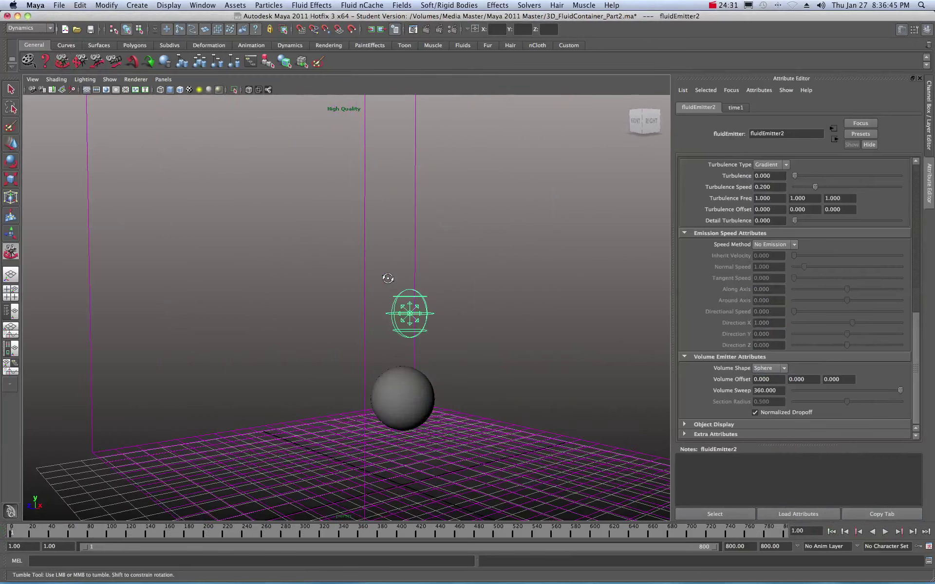
scroll(306, 279, up, 3)
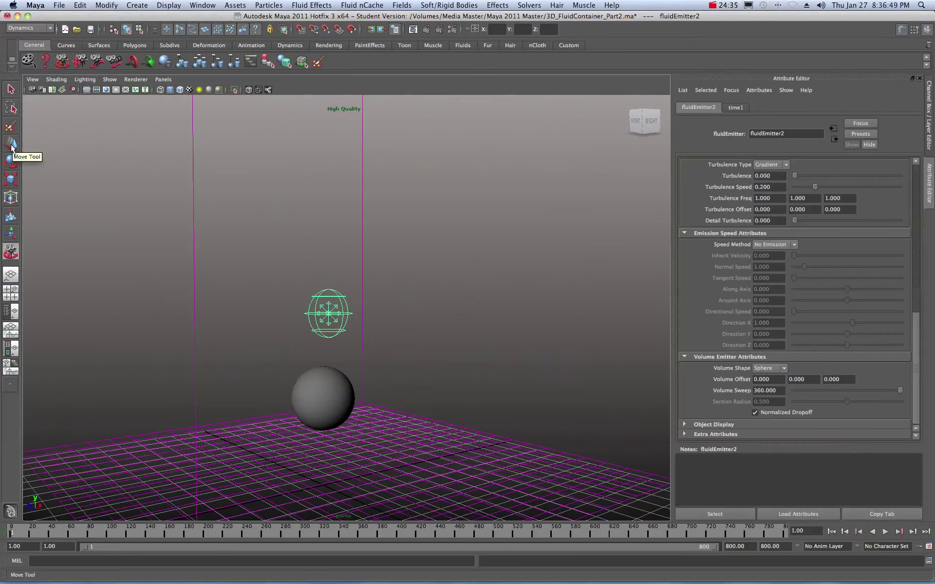
key(r)
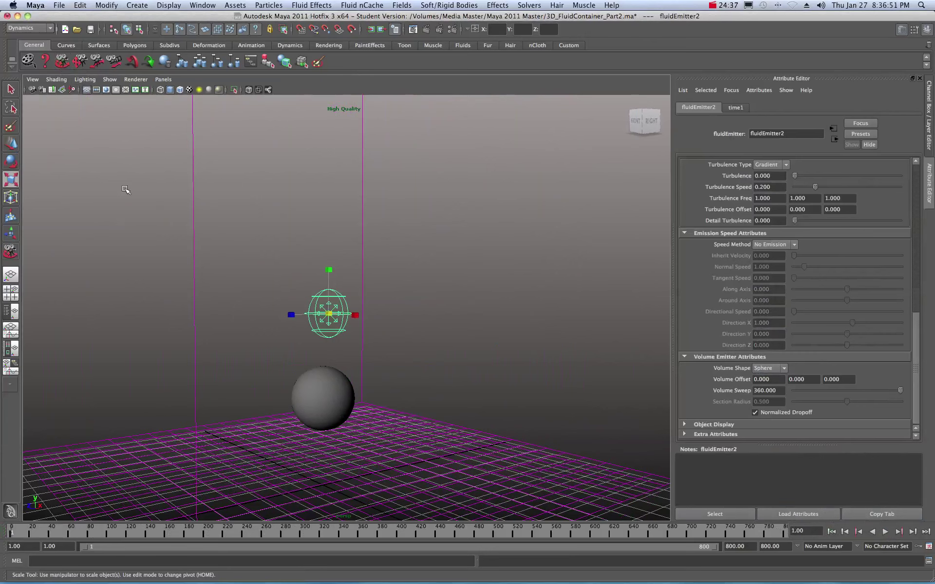
key(w)
drag(349, 315, 379, 341)
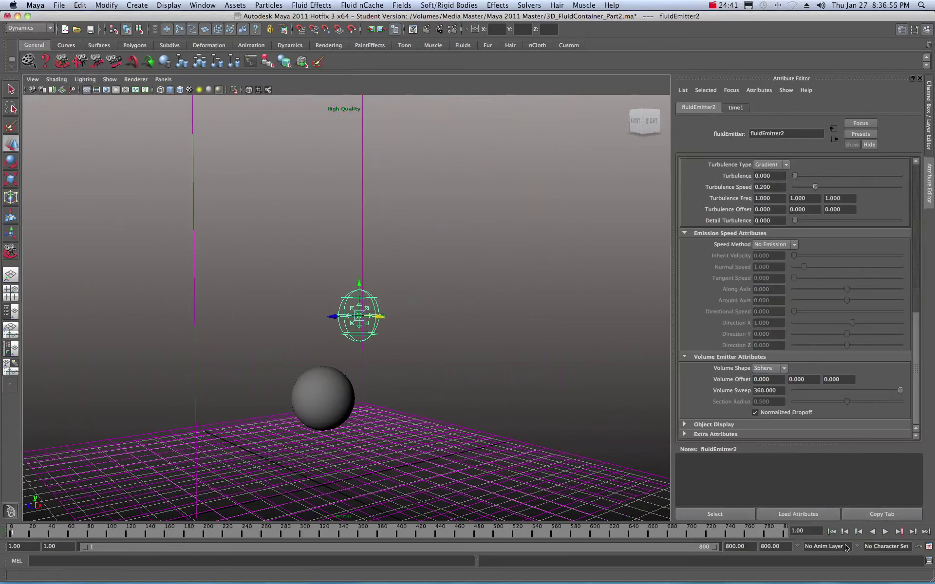
click(886, 530)
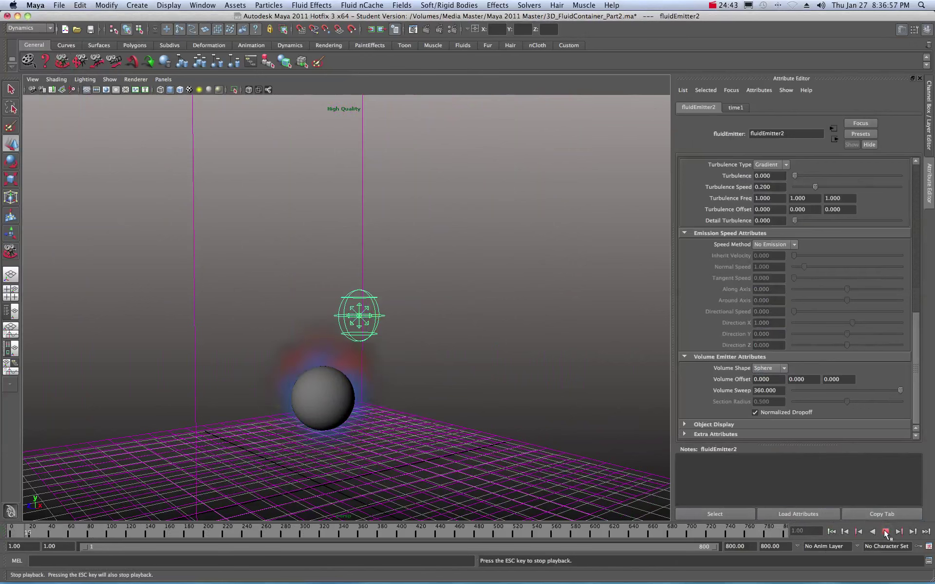
click(886, 531)
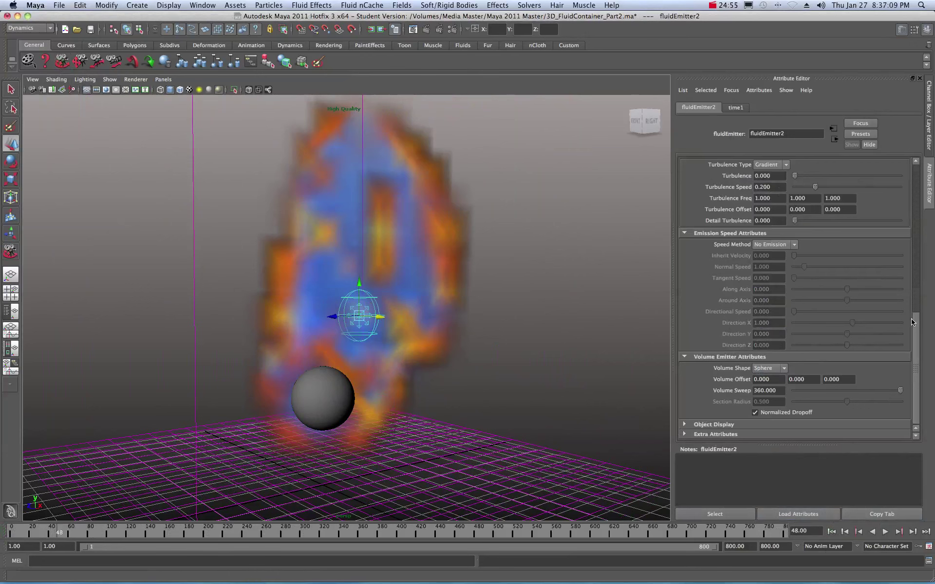
Review fluidEmitter2's transform, basic emitter, fluid, emission turbulence and volume emitter attributes.
drag(915, 324, 919, 175)
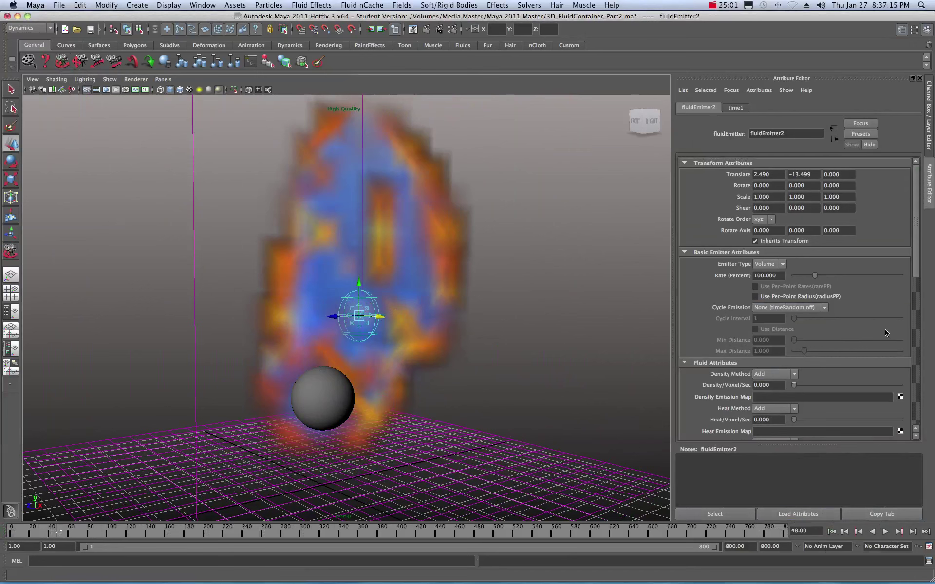
drag(916, 239, 917, 275)
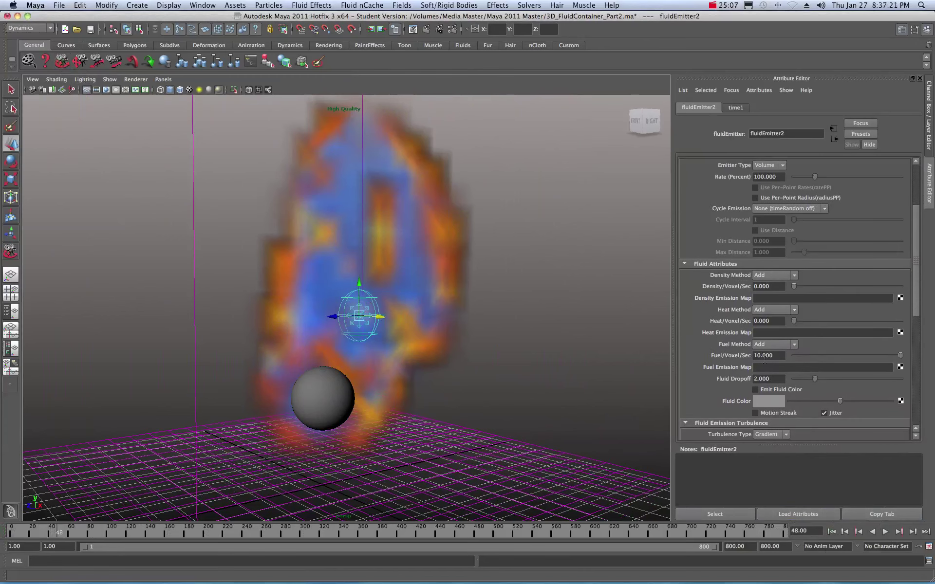
drag(915, 286, 919, 357)
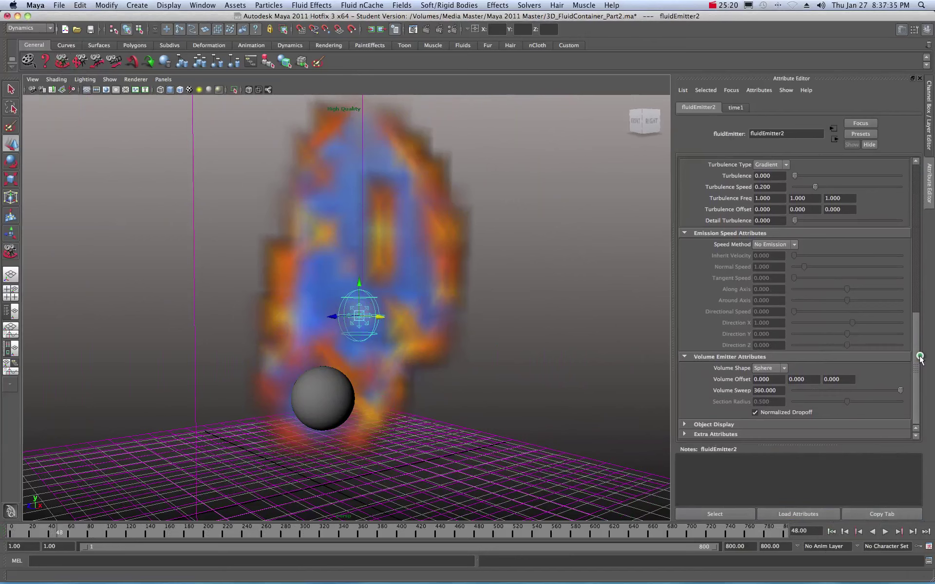
drag(917, 364, 916, 358)
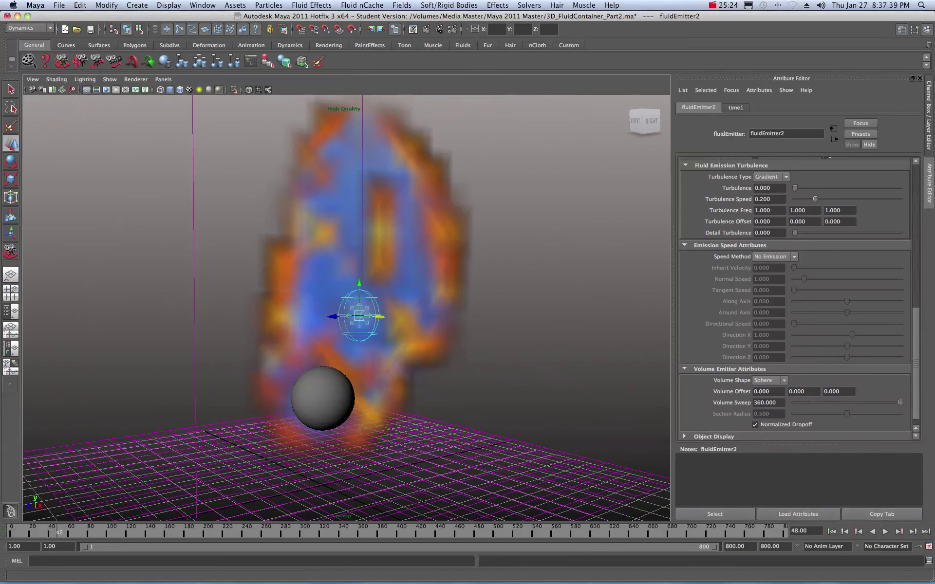
Set the fluid container's Ignition Temperature to 0.05 and replay the simulation from frame 1, stopping at frame 113.
key(Up)
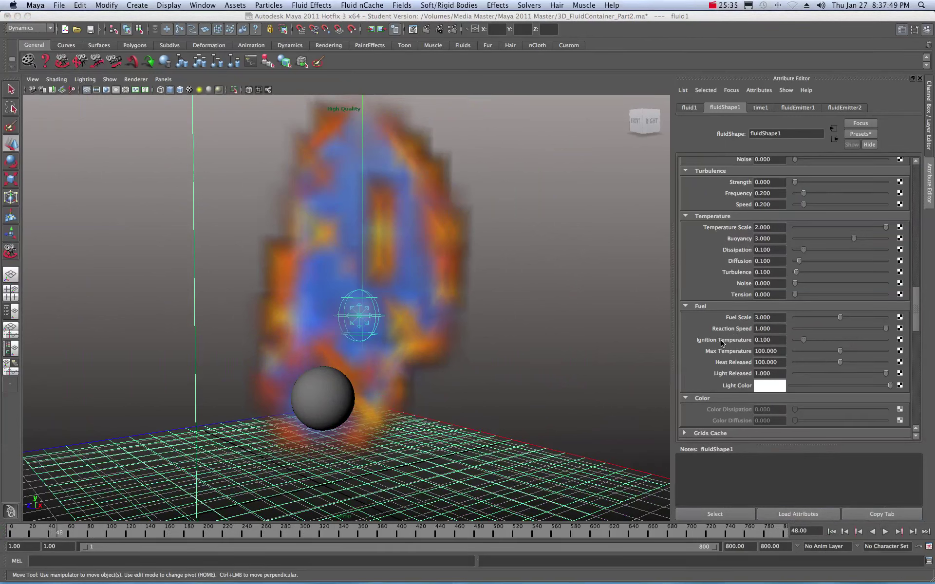
click(768, 340)
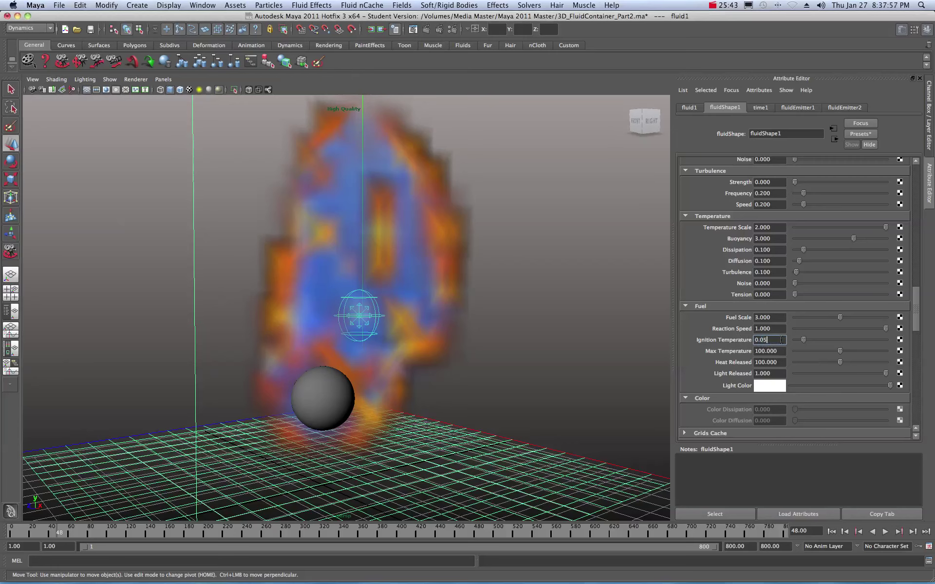
click(781, 351)
click(831, 532)
click(884, 531)
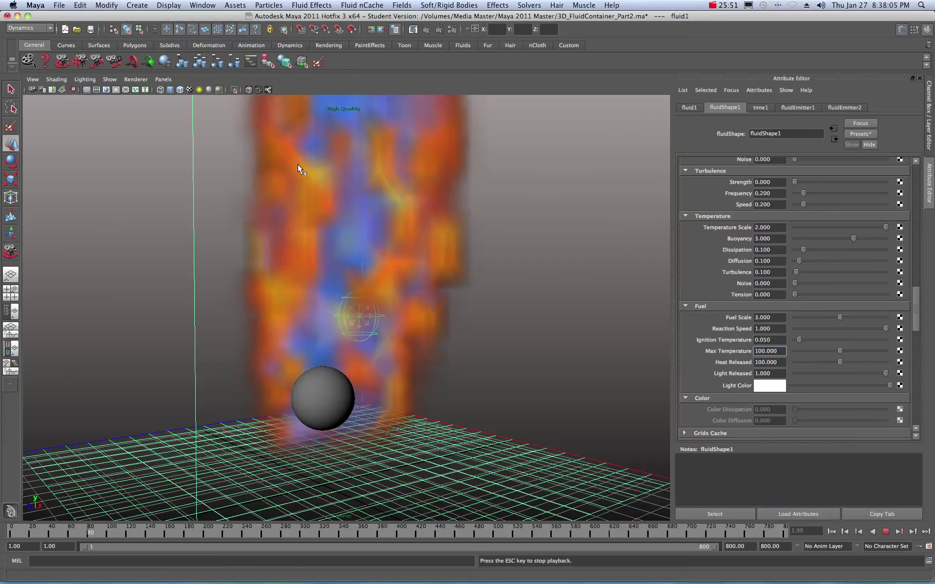
key(Escape)
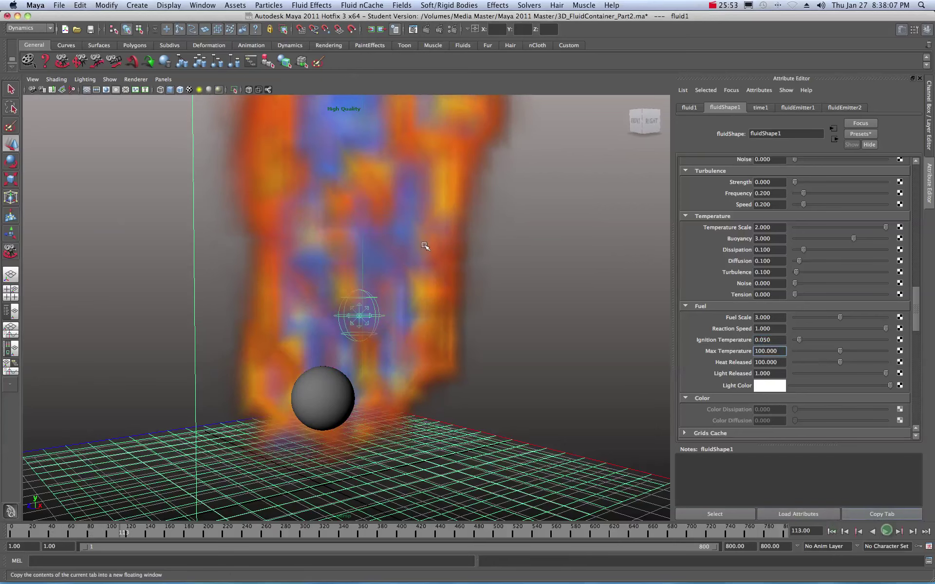
Inspect the whole fire column from another side, then replay the simulation from frame 1 and stop at frame 35.
scroll(425, 246, down, 10)
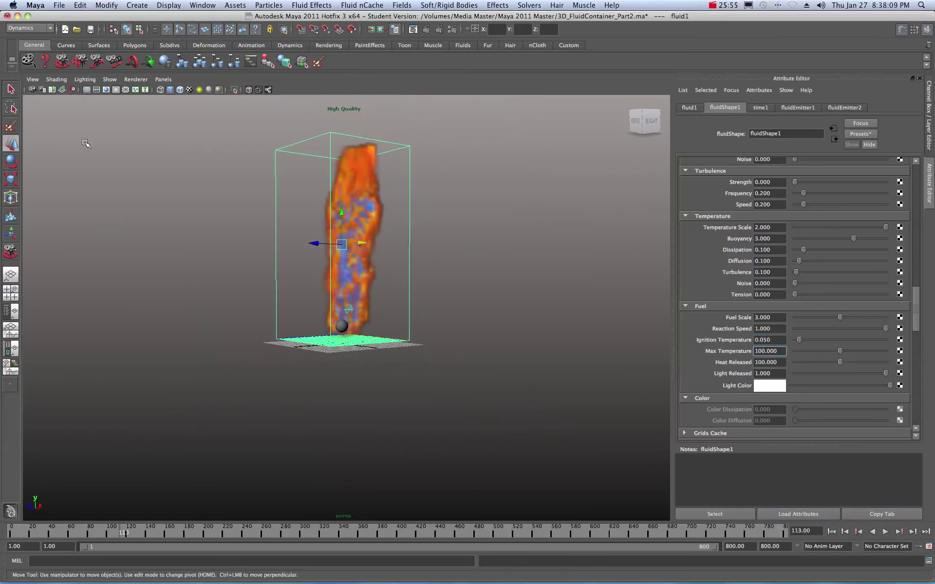
alt+drag(194, 308, 319, 307)
scroll(292, 314, up, 5)
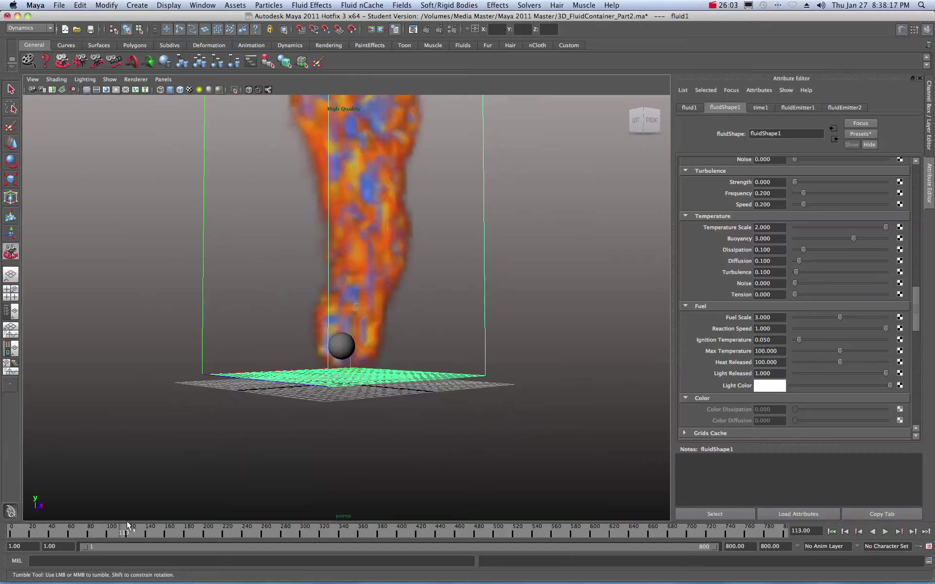
click(12, 530)
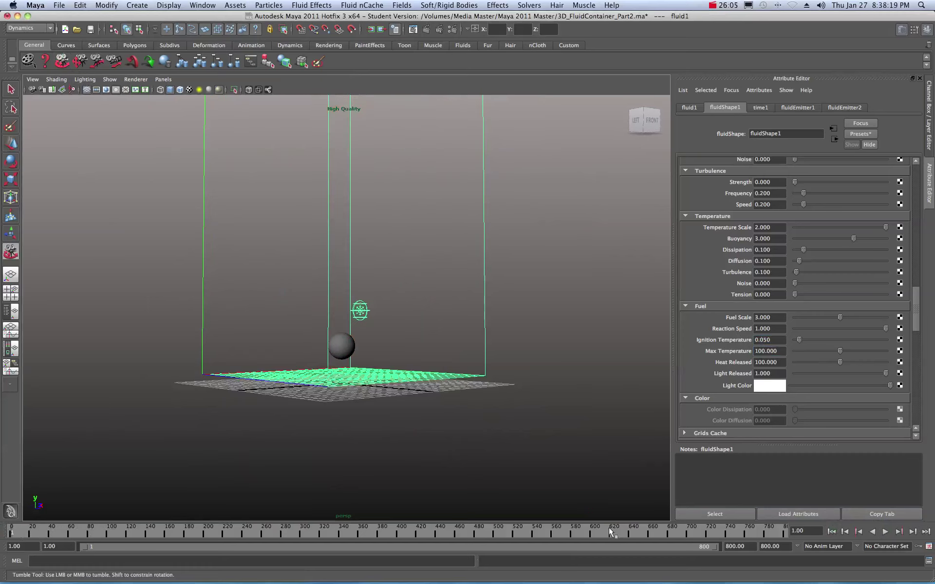
click(885, 532)
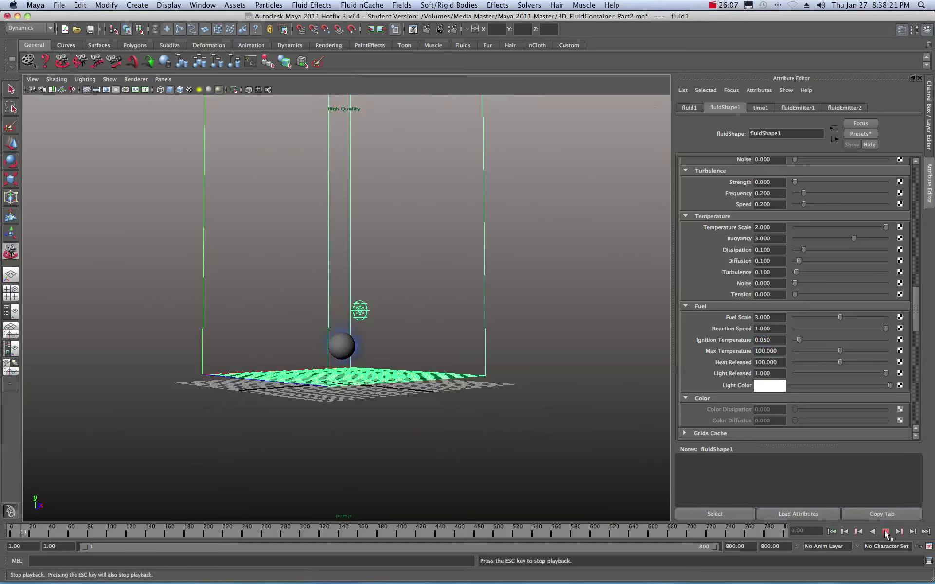
click(885, 533)
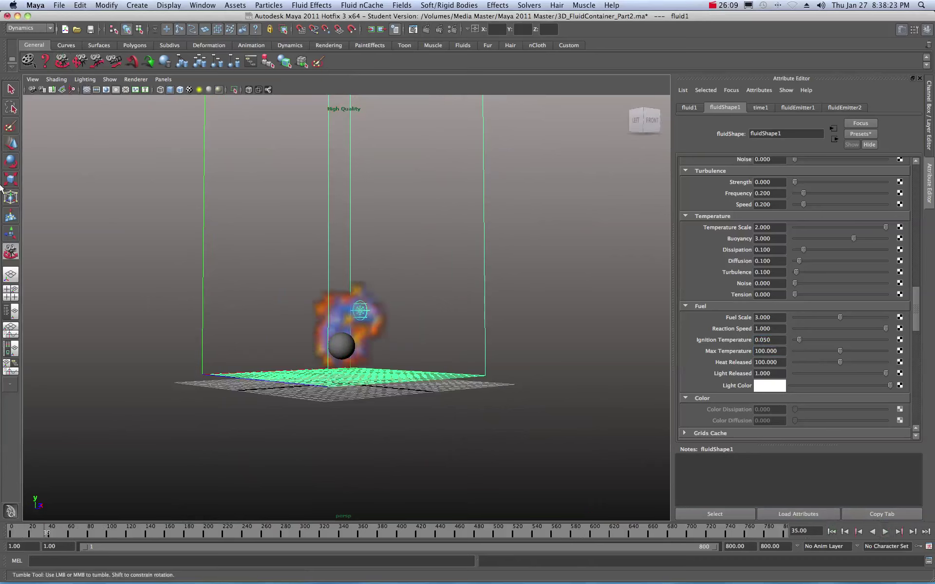
Raise fluidEmitter2 to a Translate Y of about 19.64 and replay the simulation from frame 1, stopping at frame 251.
click(11, 143)
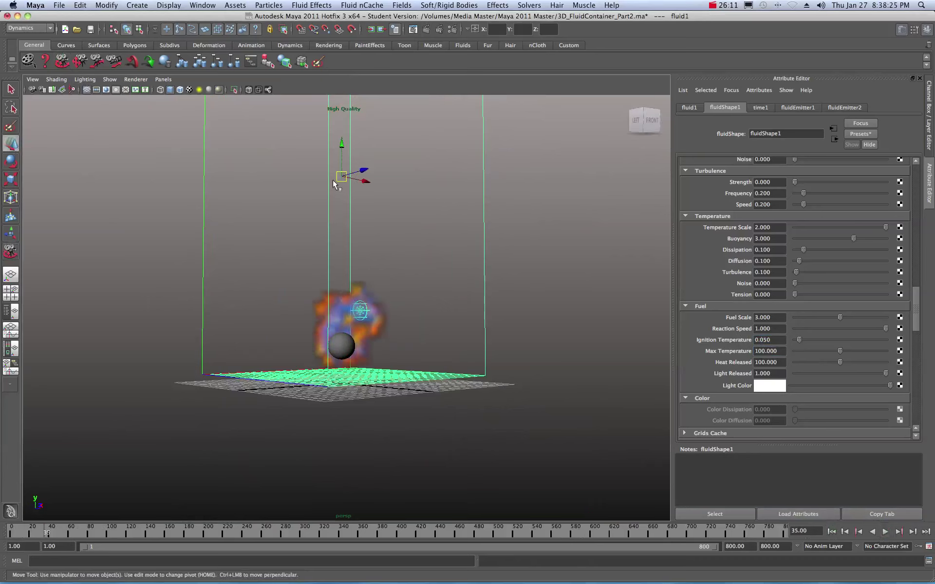
click(361, 306)
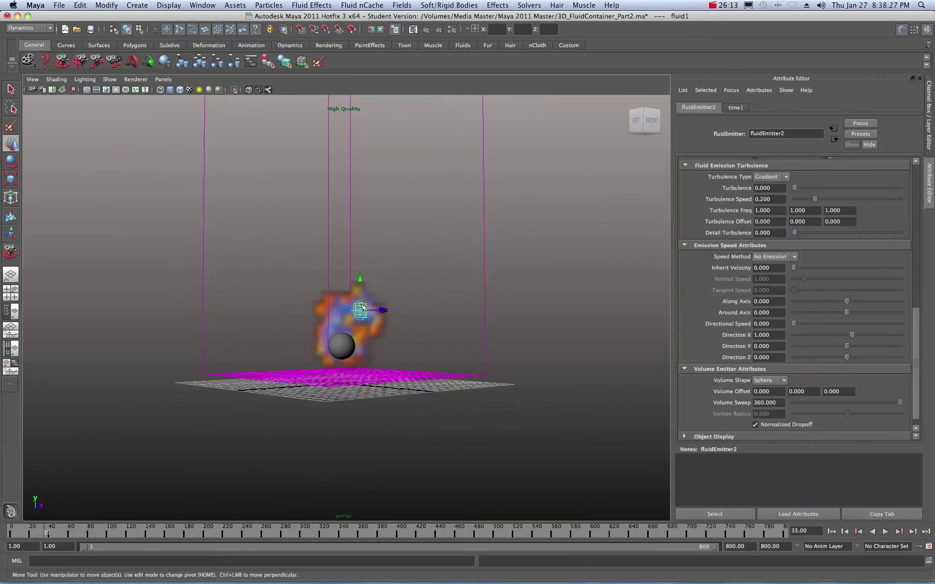
drag(361, 277, 355, 166)
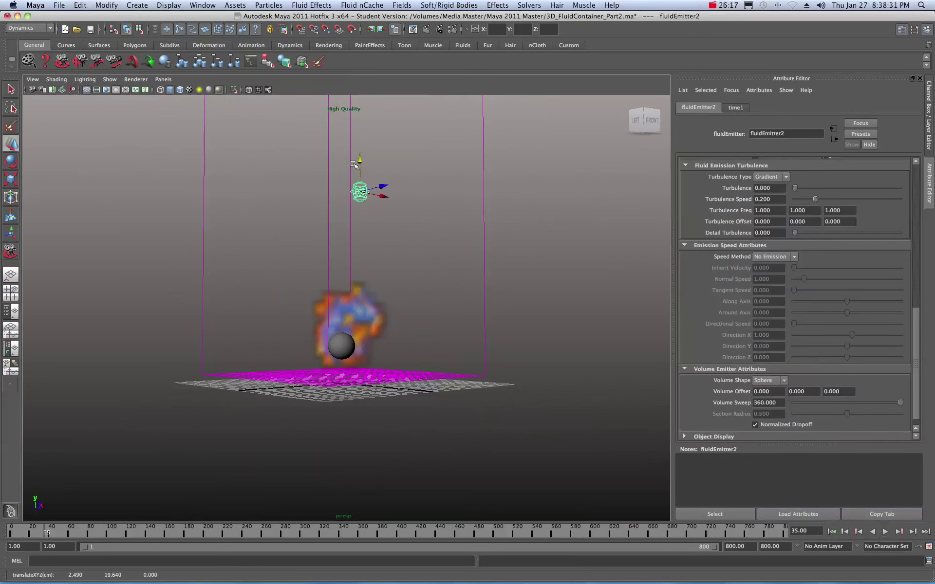
scroll(387, 253, down, 2)
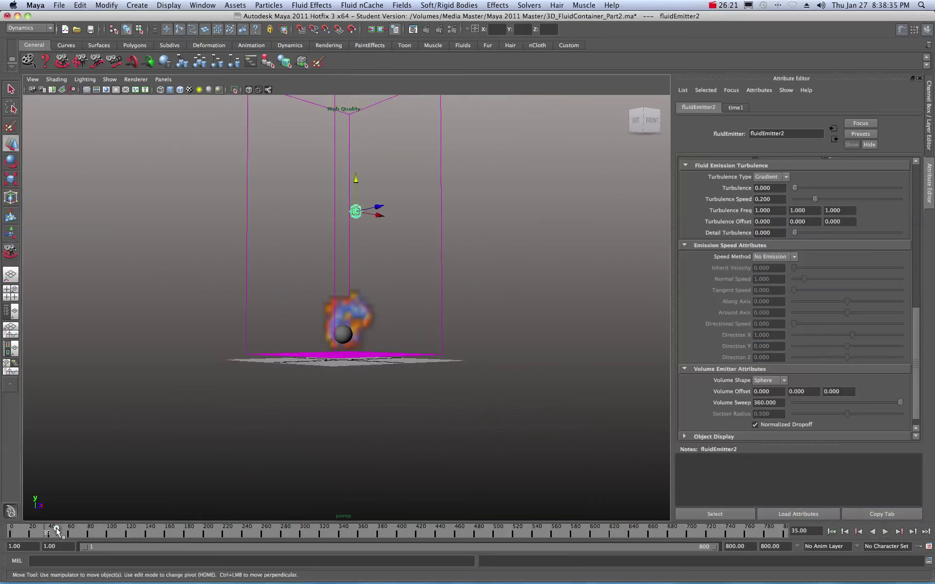
drag(57, 531, 11, 531)
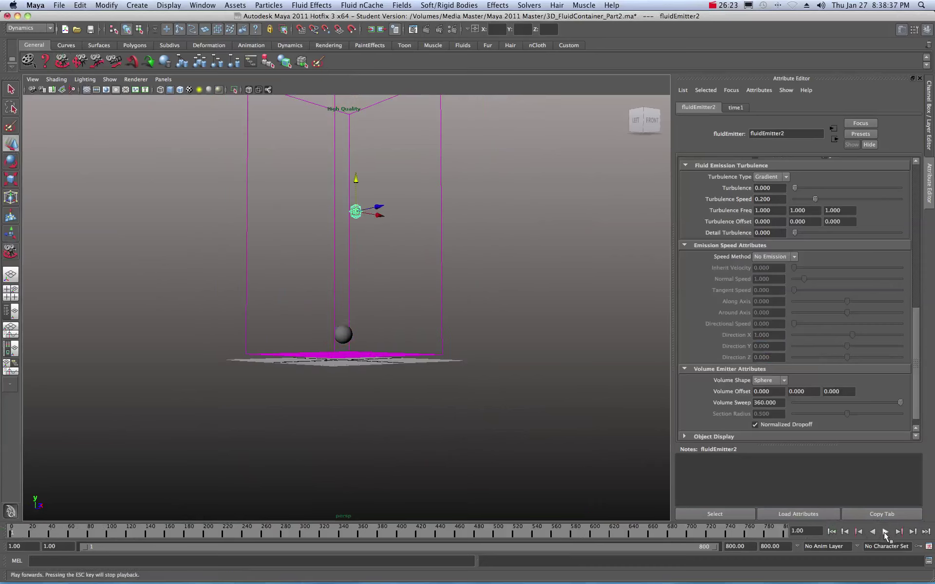
click(884, 532)
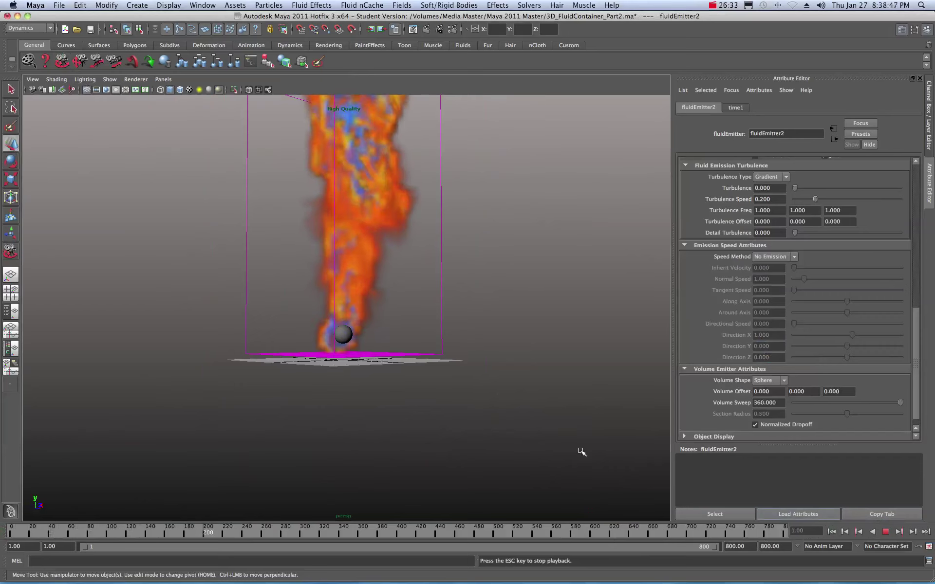
click(885, 532)
Raise fluidEmitter2 near the container's top, to about Y 33.84, and replay the simulation from frame 1, stopping at frame 631.
scroll(423, 275, down, 3)
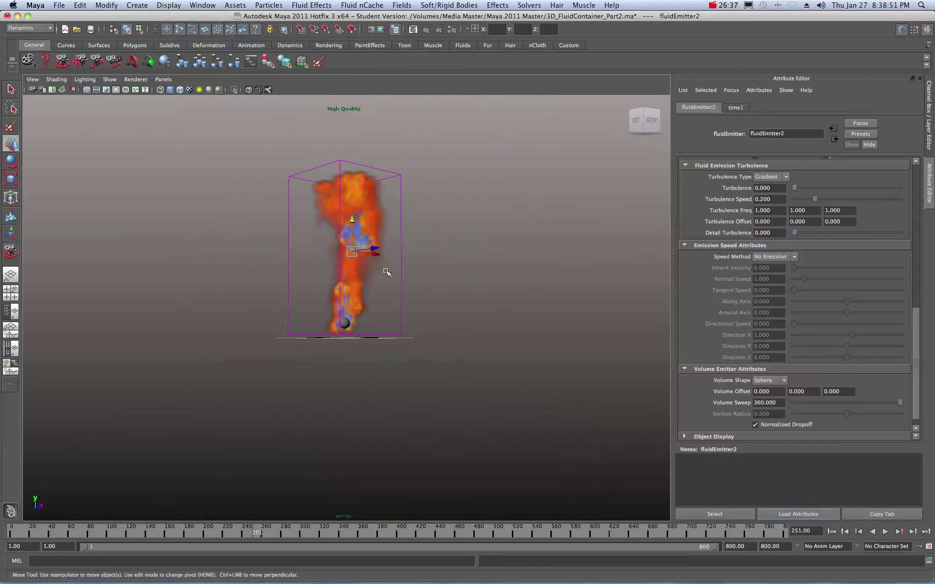
drag(353, 220, 348, 190)
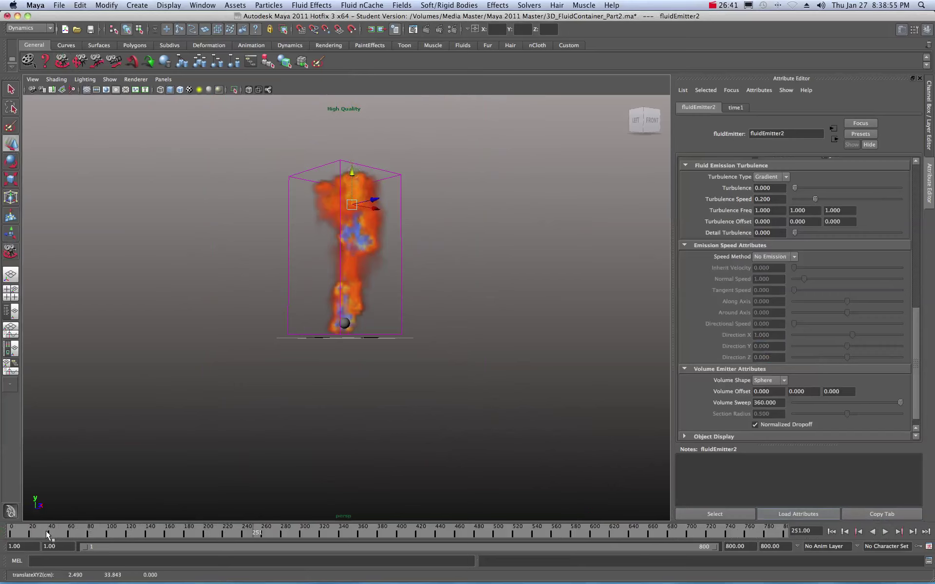
drag(47, 534, 11, 534)
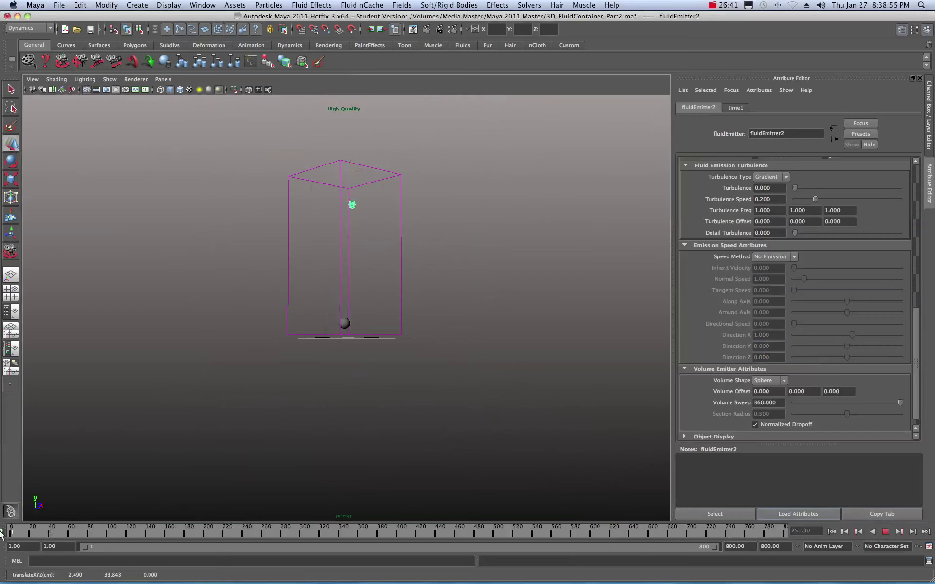
click(76, 60)
drag(188, 274, 213, 269)
scroll(208, 268, up, 3)
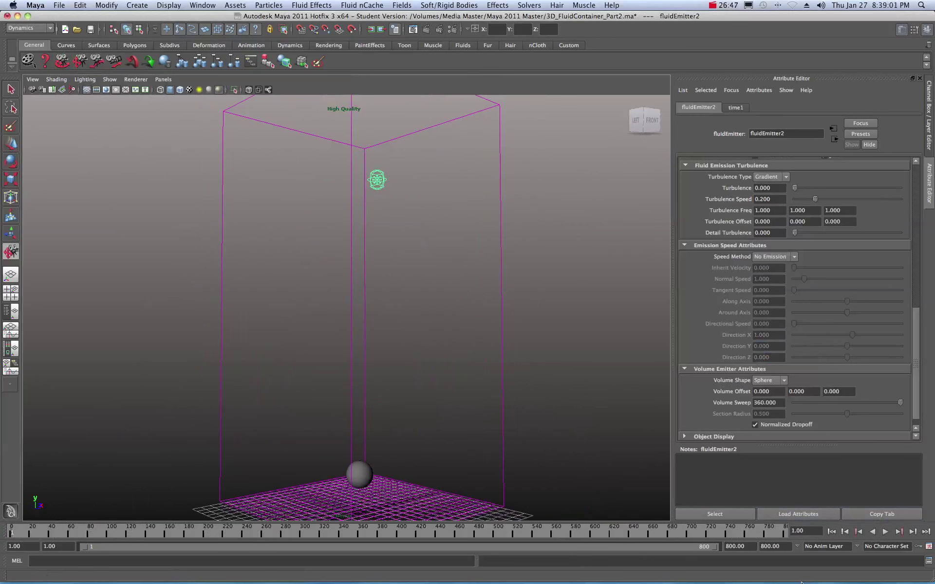
click(885, 532)
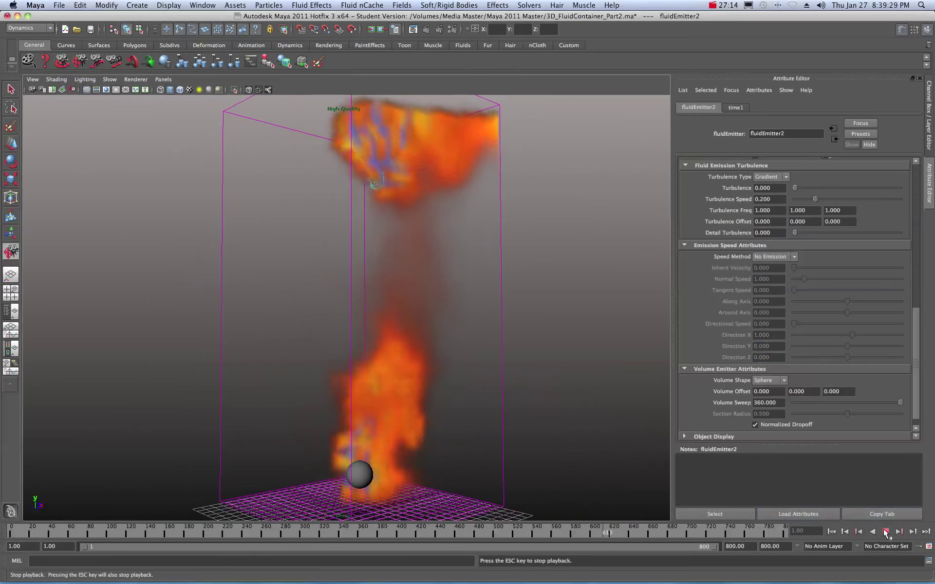
click(885, 532)
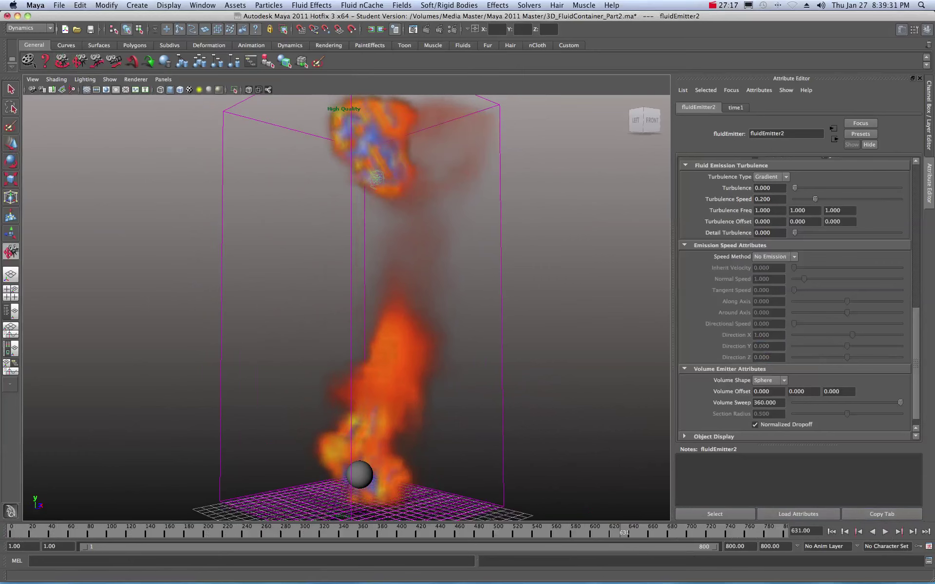
Render frame 631 from the perspective camera with mental ray and move the Render View clear of the upper flame.
drag(934, 143, 476, 143)
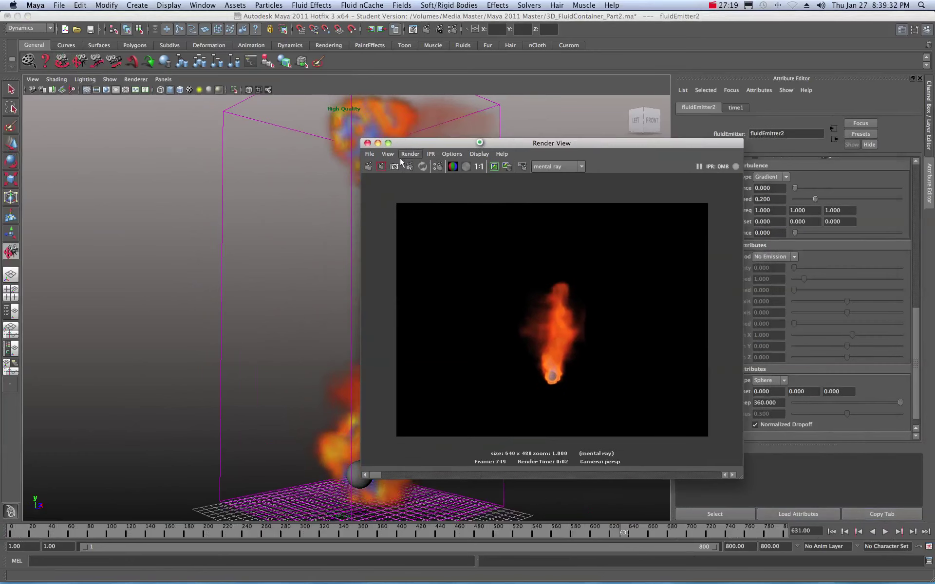
click(367, 166)
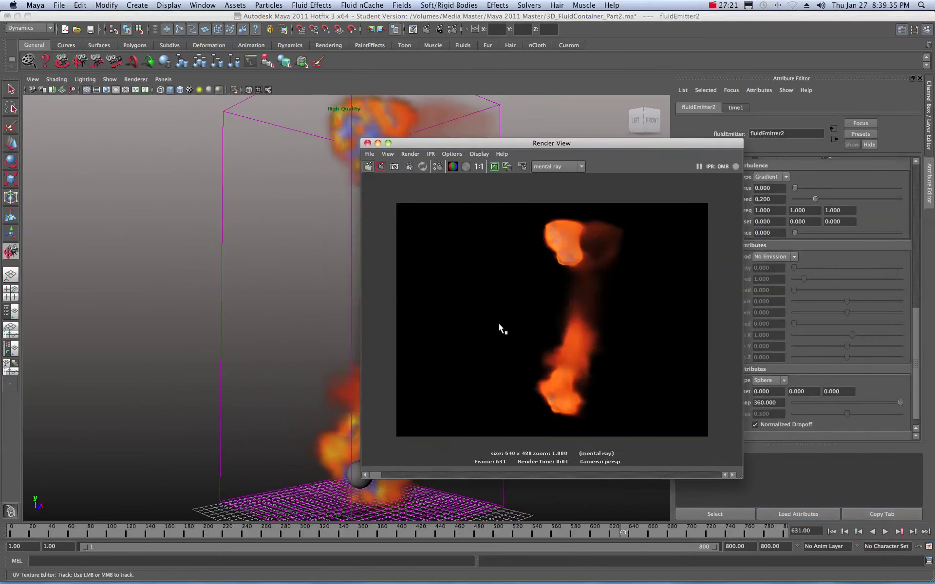
drag(491, 144, 444, 144)
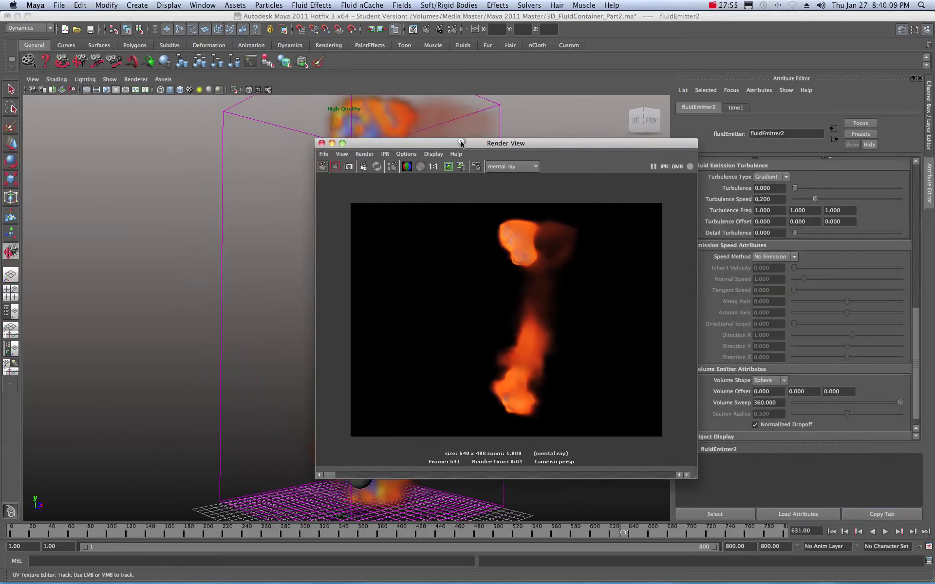
drag(461, 144, 442, 129)
drag(532, 131, 565, 149)
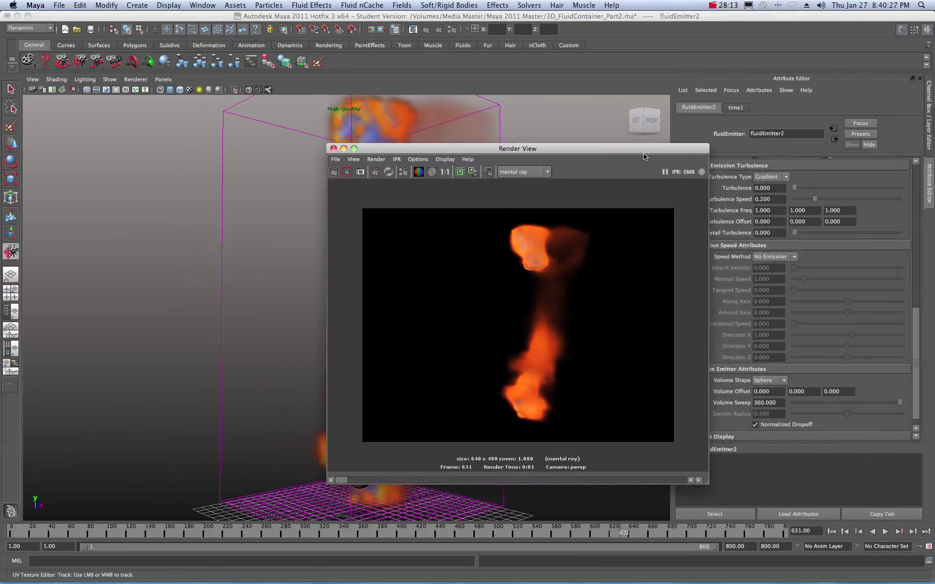
drag(654, 148, 619, 225)
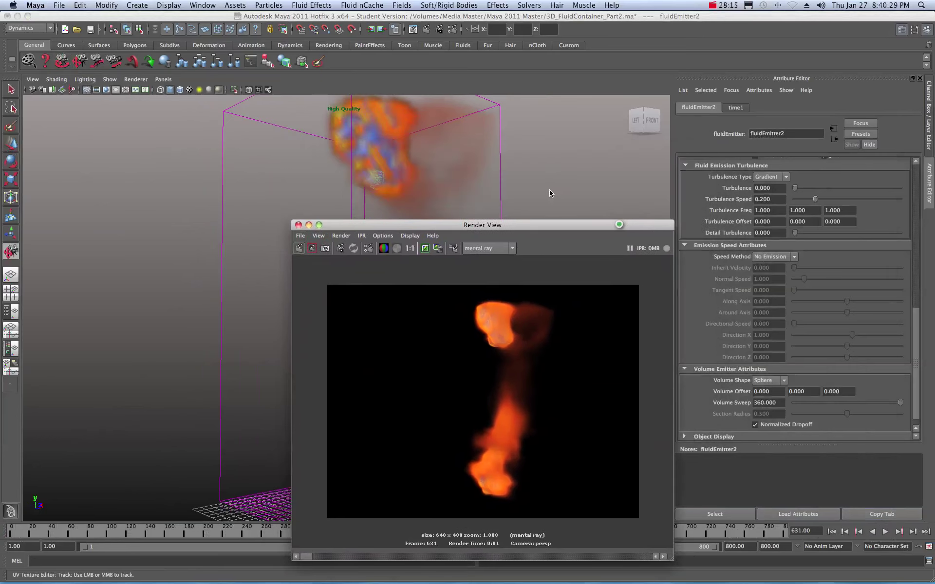
Set the fluid container's Resolution to 40, 80, 40 and re-render frame 631 in the Render View.
mouse_move(495, 140)
alt+middle_down()
mouse_move(503, 152)
mouse_move(492, 146)
alt+middle_up()
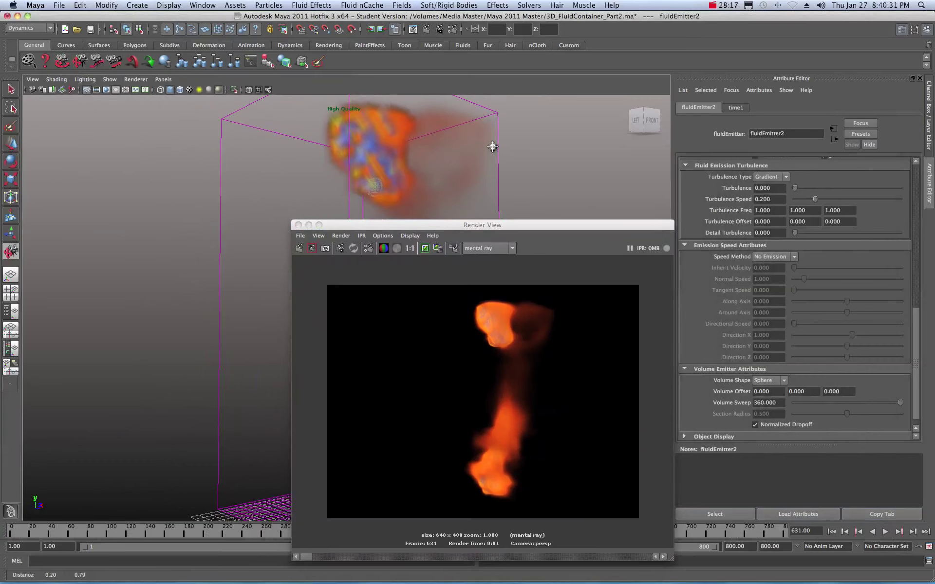
click(11, 89)
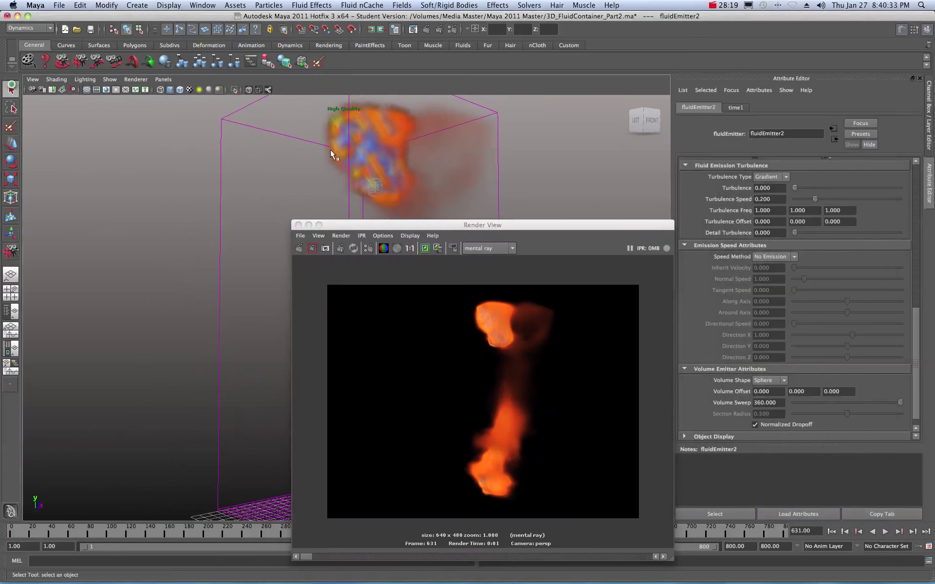
click(498, 191)
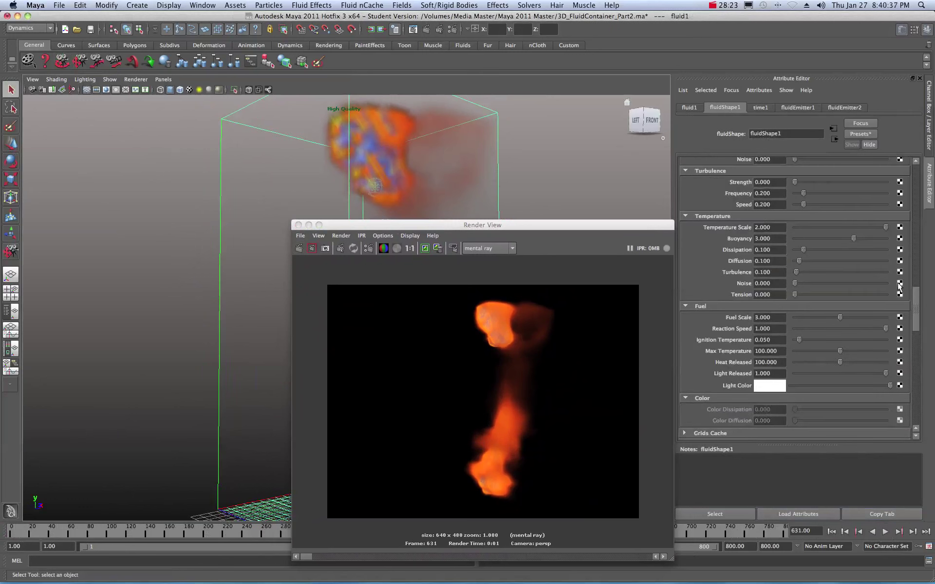
drag(915, 306, 920, 164)
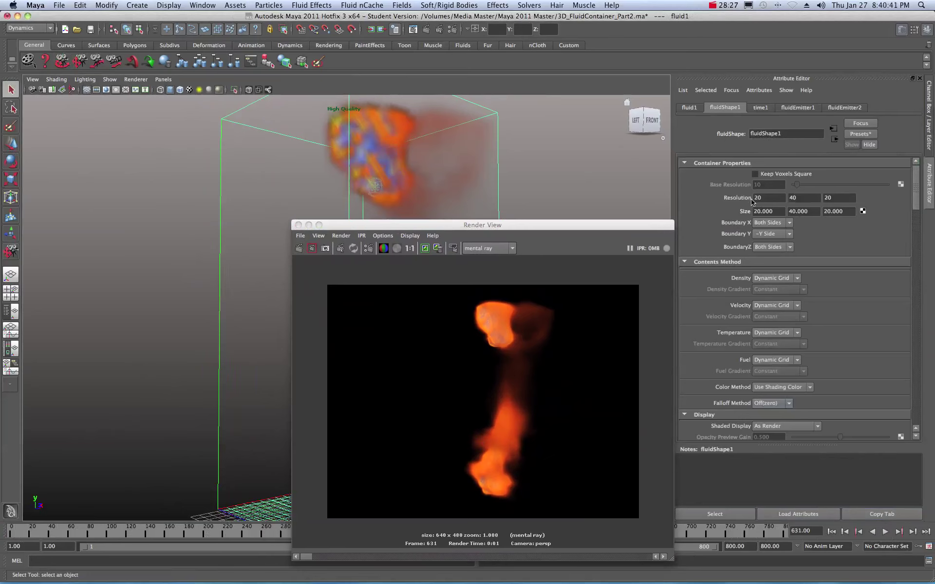
drag(778, 198, 750, 201)
text(40)
key(Tab)
text(8)
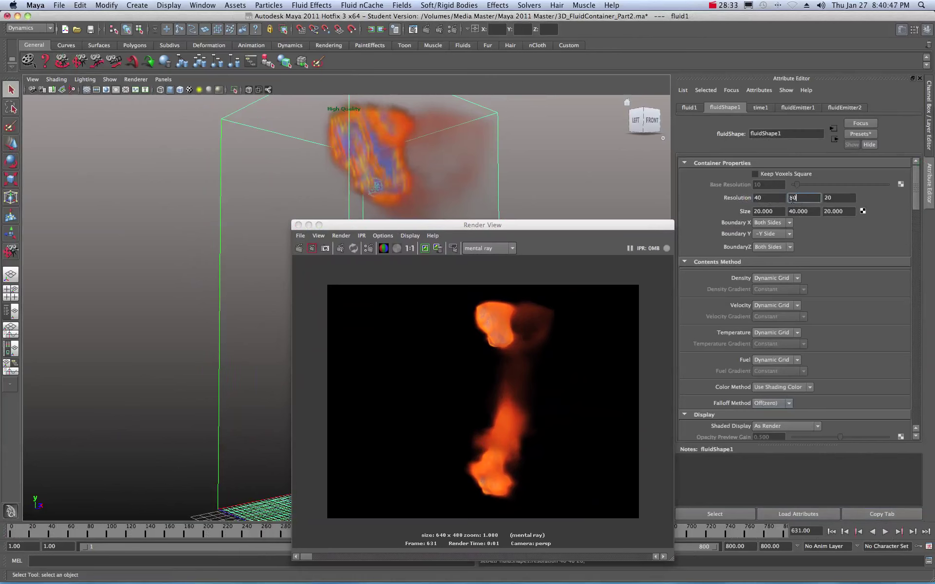
key(Tab)
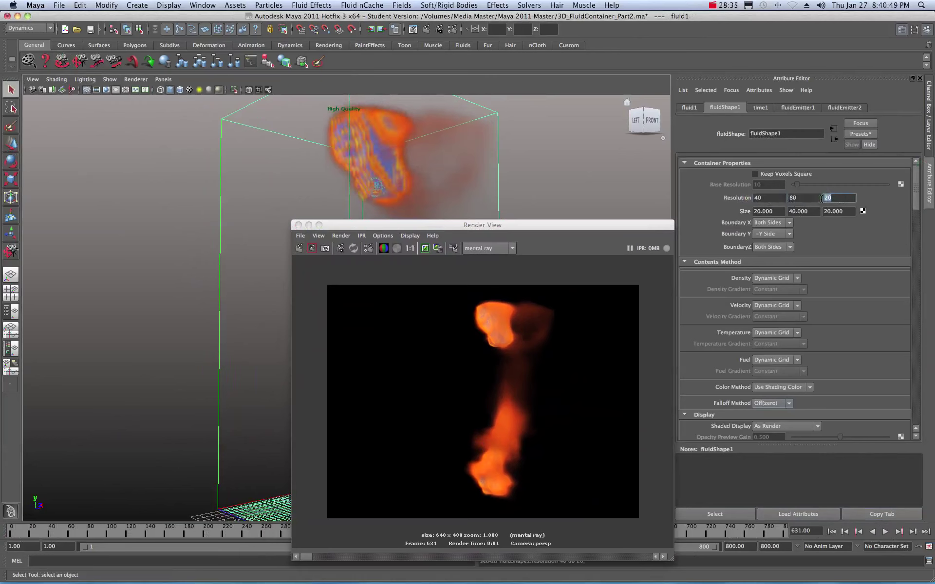
click(849, 213)
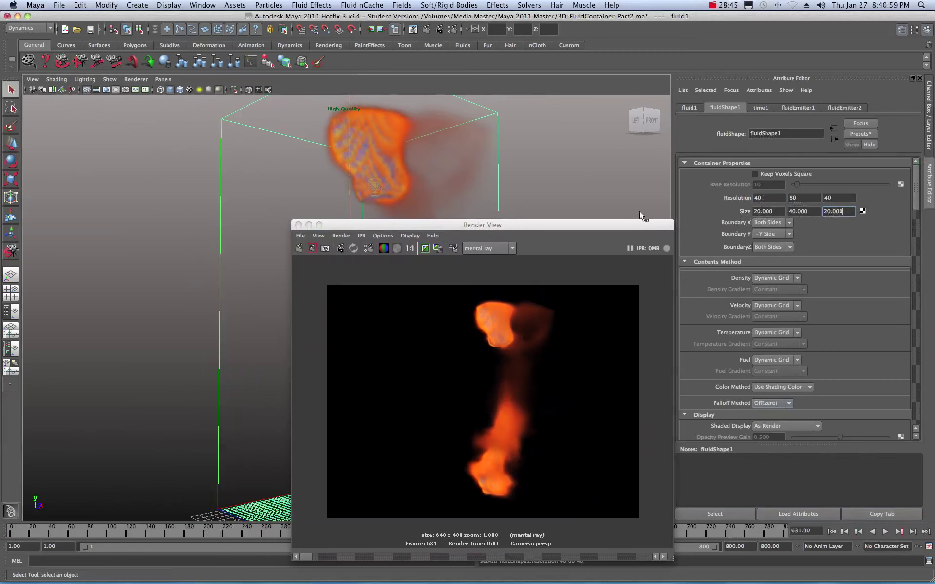
drag(445, 225, 642, 162)
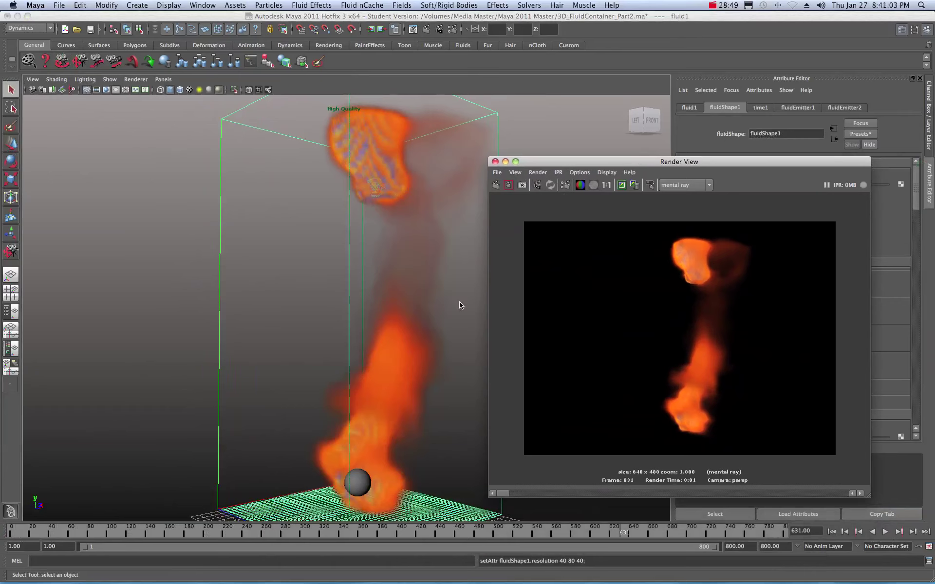
click(495, 185)
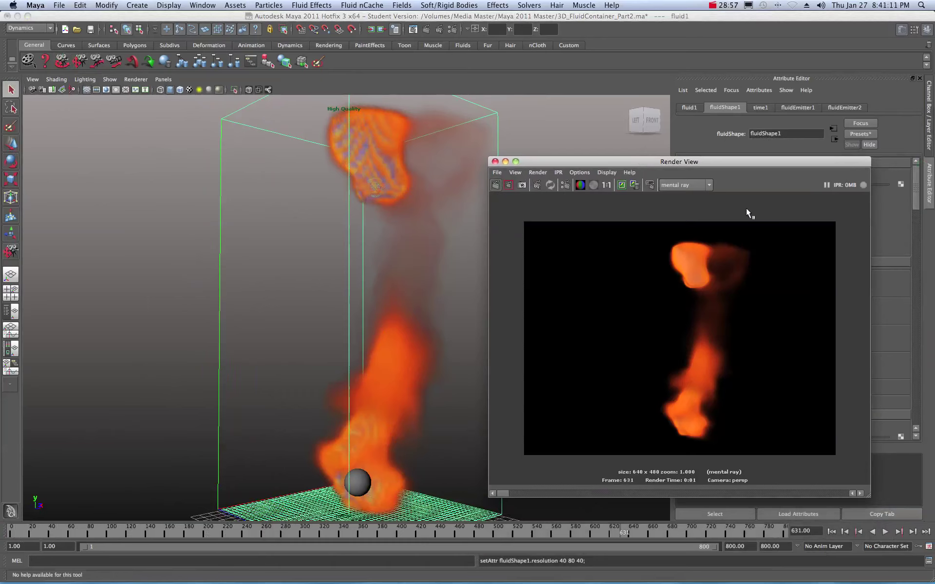
Move the Render View aside and review fluidShape1's attributes from Container Properties through Dynamic Simulation and Contents Details to Shading.
drag(615, 161, 930, 161)
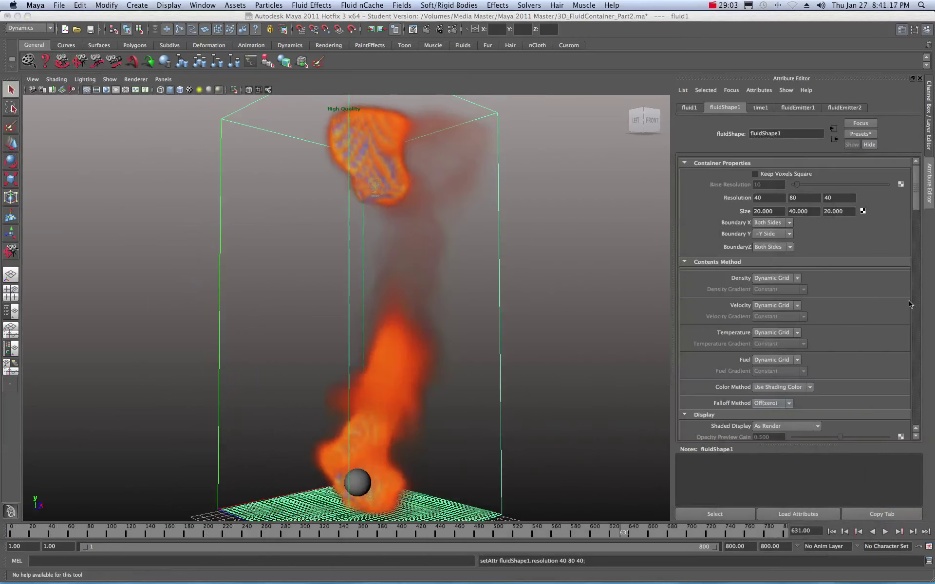
scroll(785, 354, down, 5)
scroll(784, 354, down, 5)
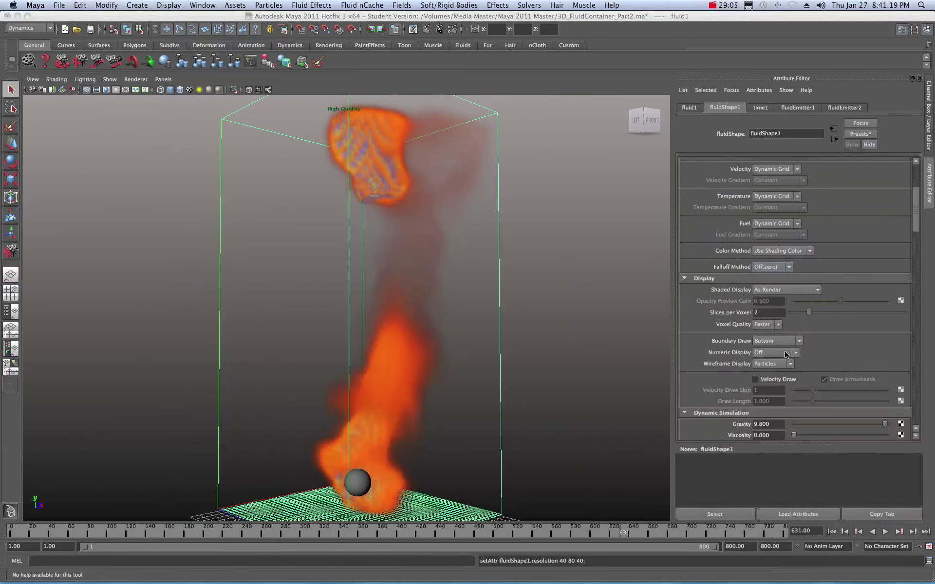
scroll(785, 354, down, 3)
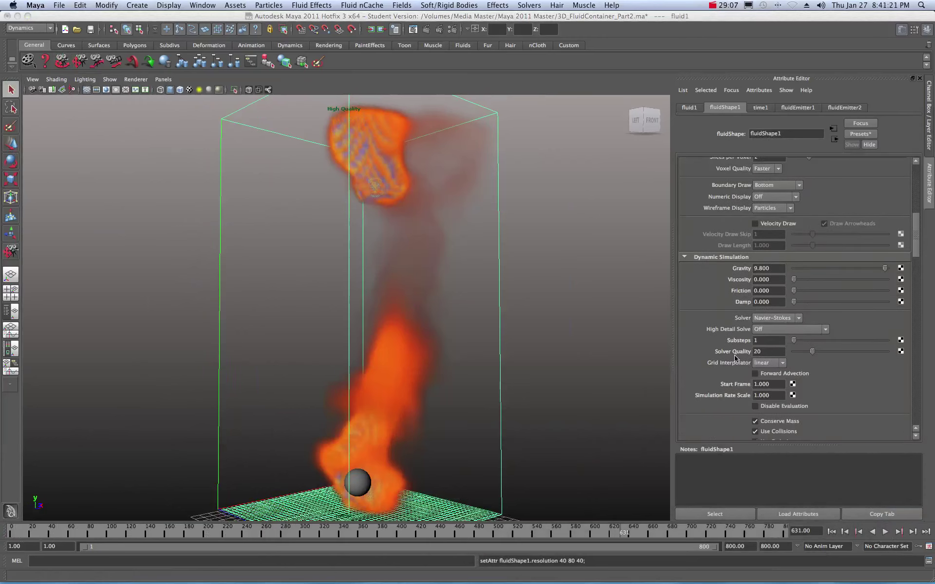
scroll(736, 359, down, 4)
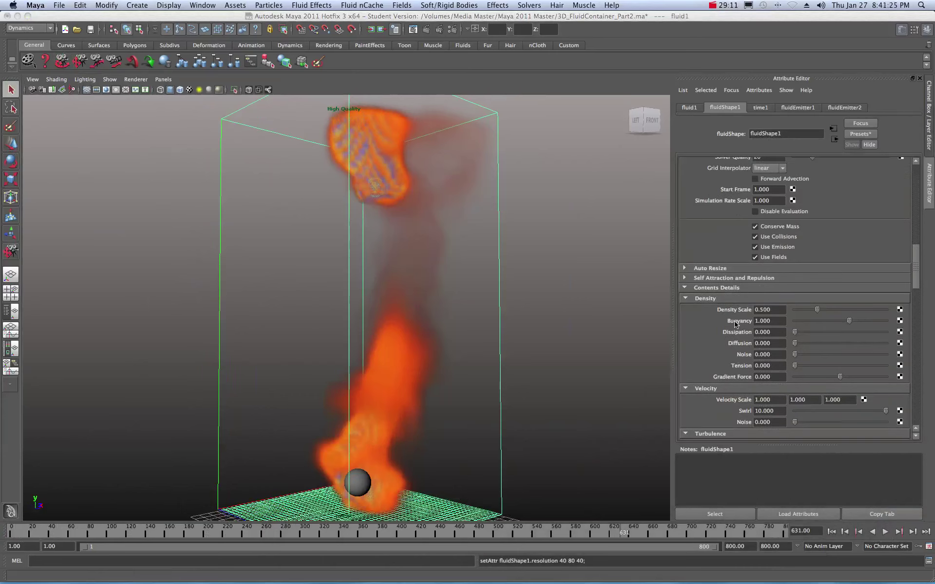
scroll(733, 315, down, 1)
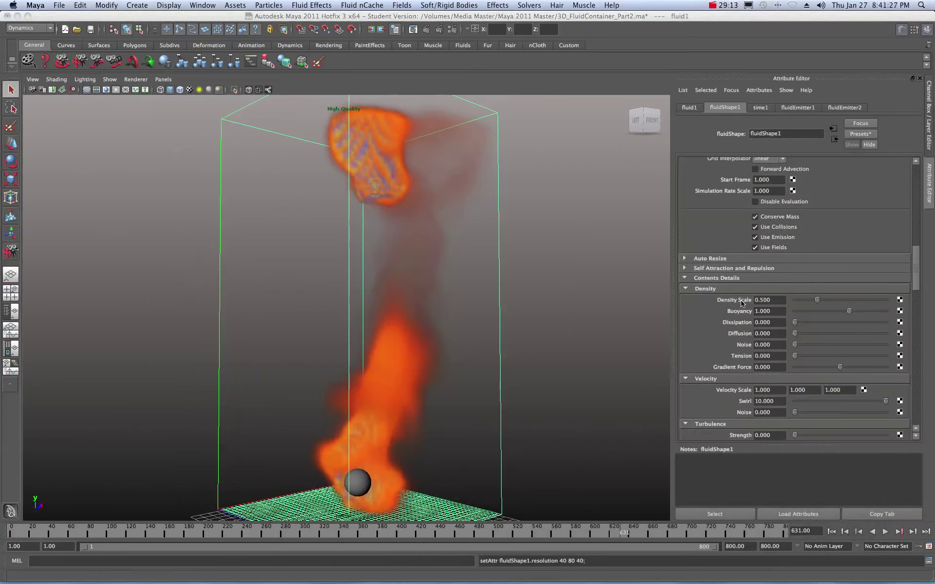
scroll(730, 322, down, 1)
scroll(730, 322, down, 5)
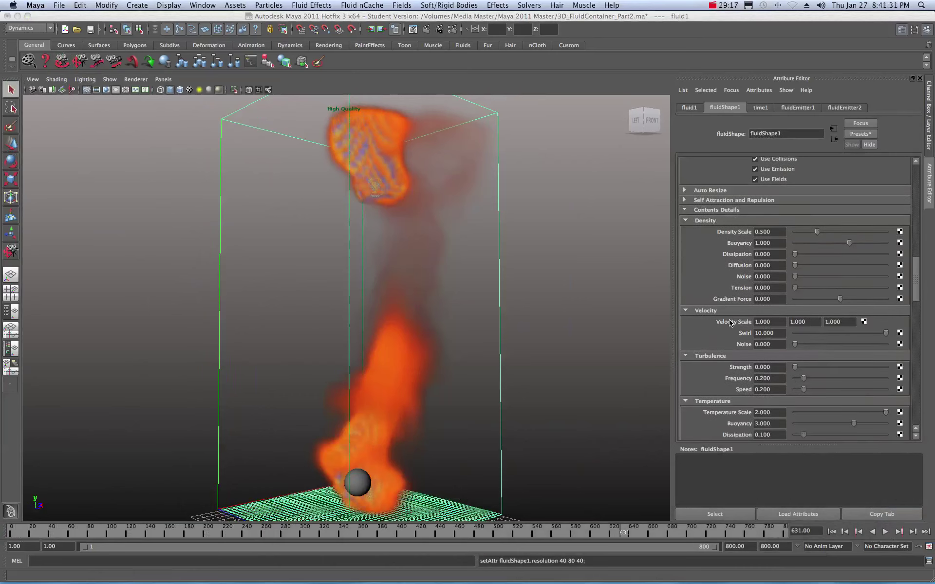
scroll(721, 317, down, 2)
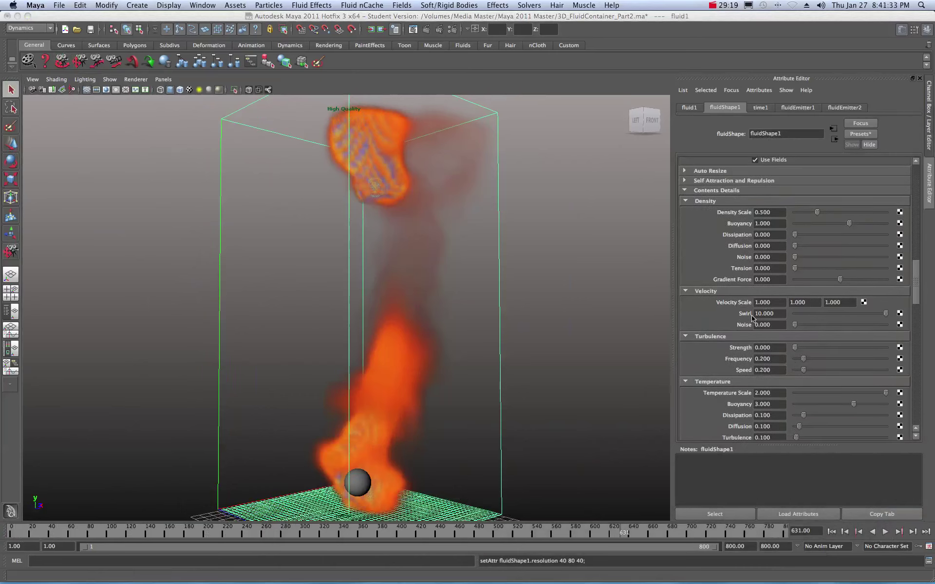
scroll(721, 319, down, 4)
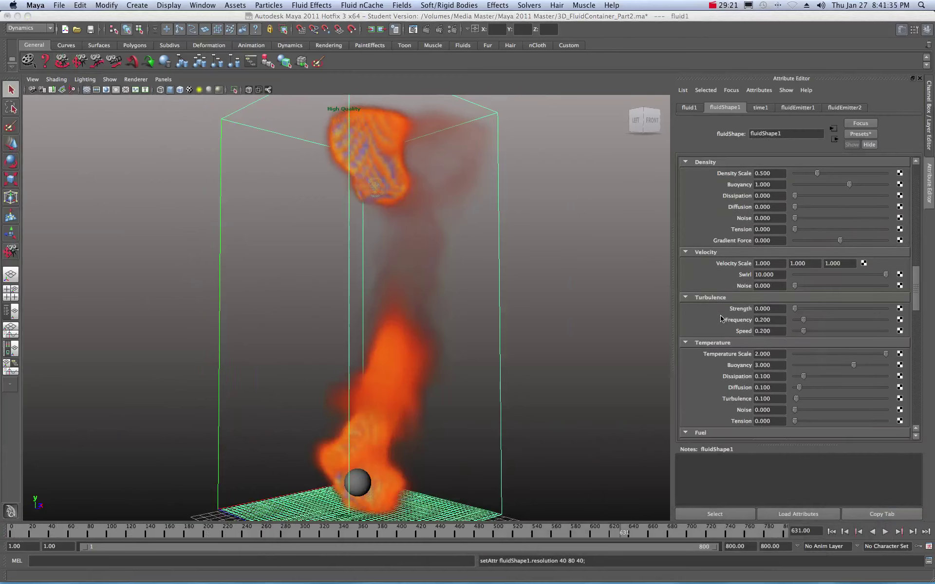
scroll(721, 318, down, 2)
scroll(728, 329, down, 2)
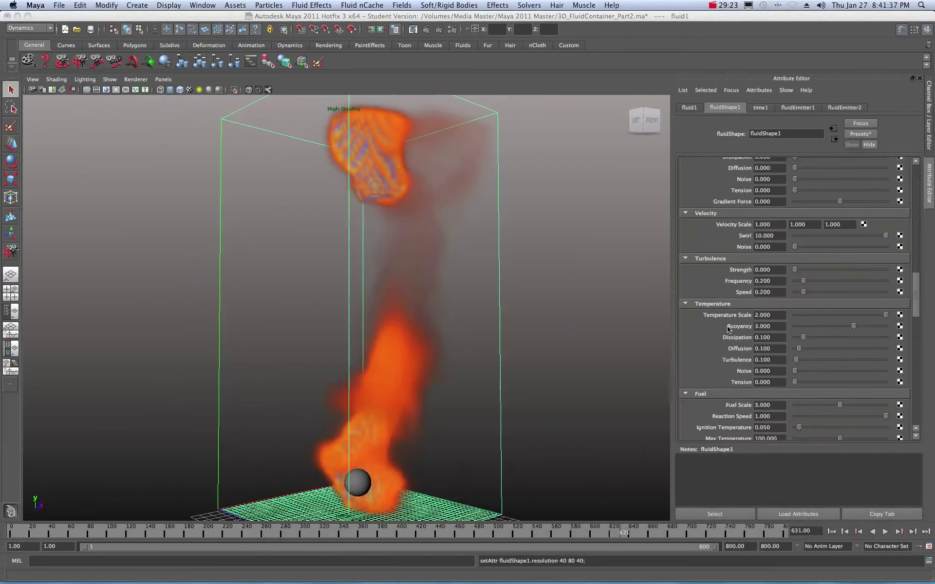
scroll(727, 330, down, 6)
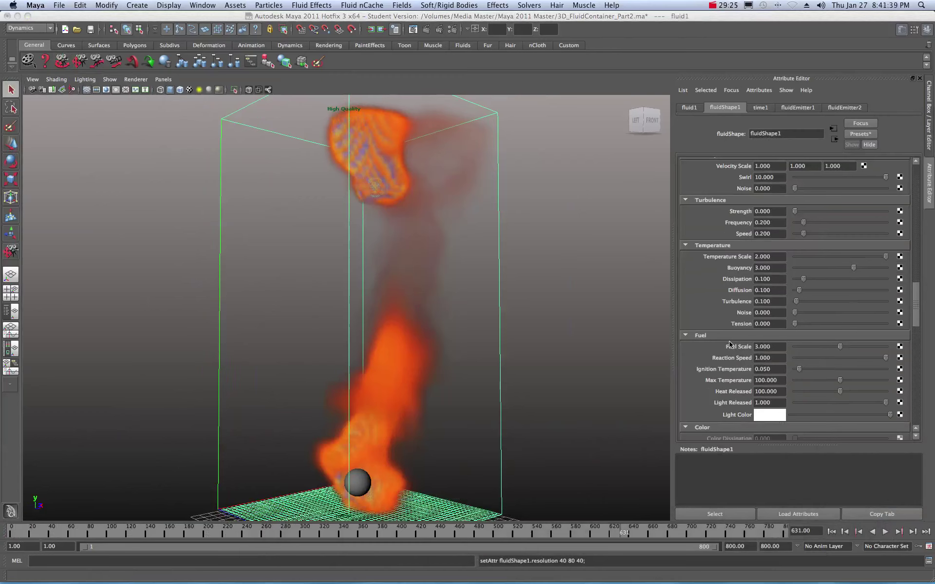
scroll(721, 360, down, 5)
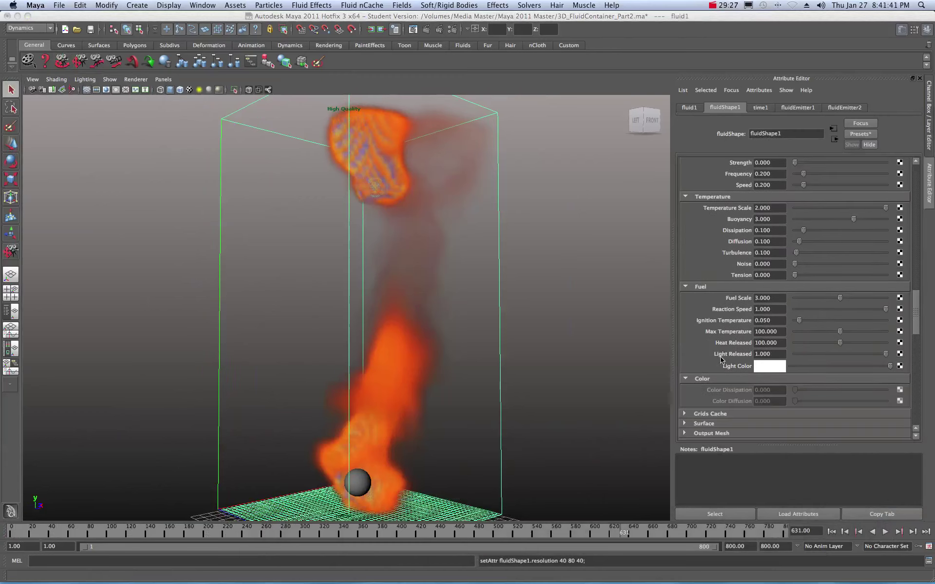
scroll(721, 361, down, 8)
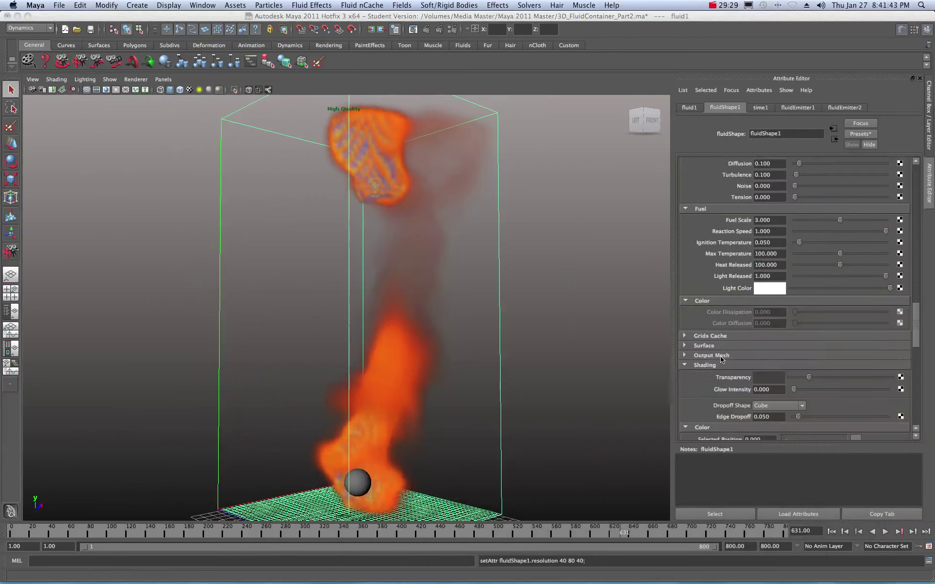
scroll(721, 359, down, 6)
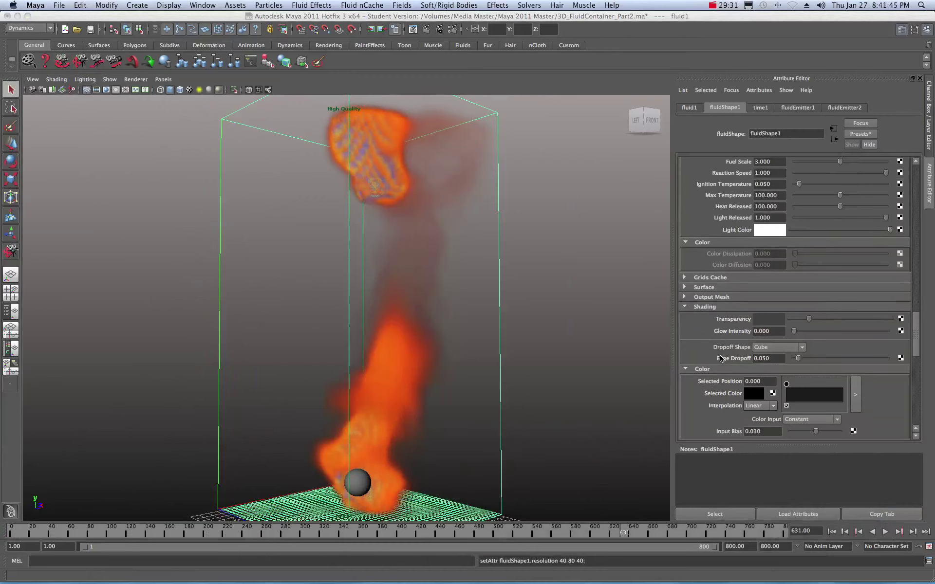
scroll(720, 359, down, 1)
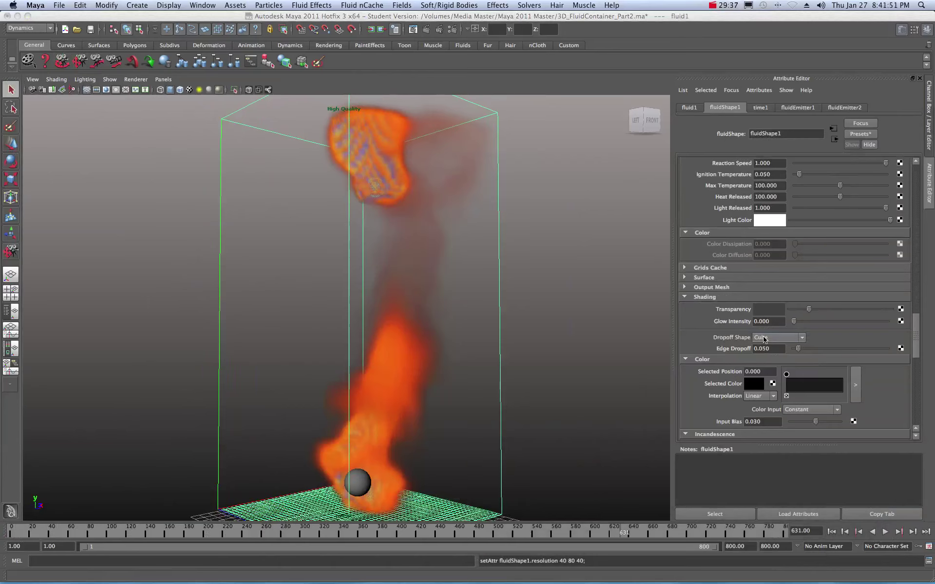
Compare the Sphere and Cube dropoff shapes in the fluid's shading and set Dropoff Shape to Sphere.
click(802, 337)
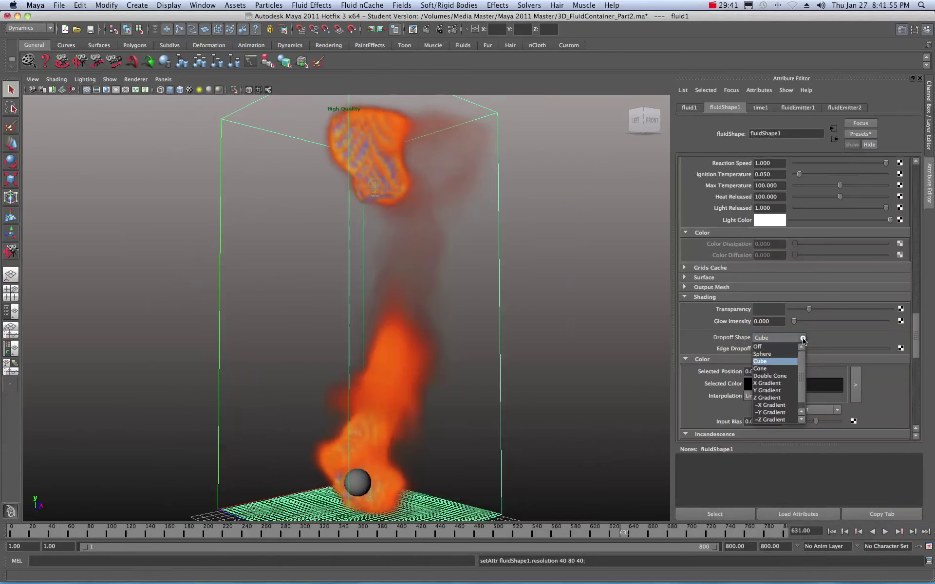
click(762, 354)
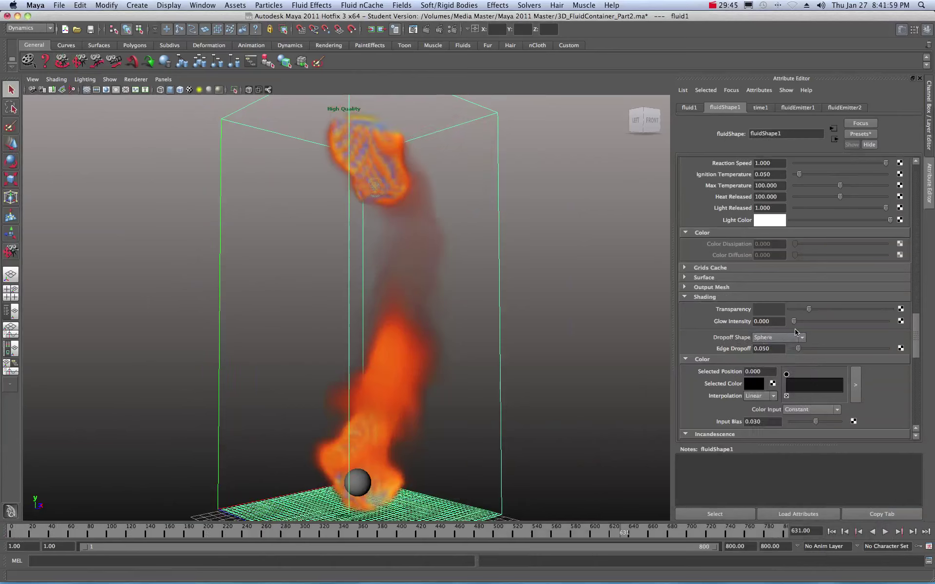
click(802, 338)
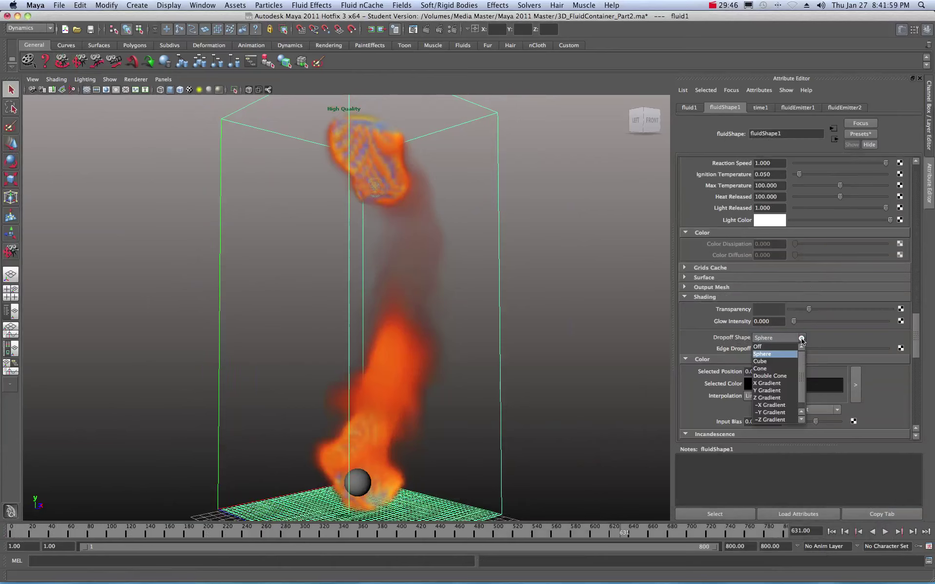
click(787, 361)
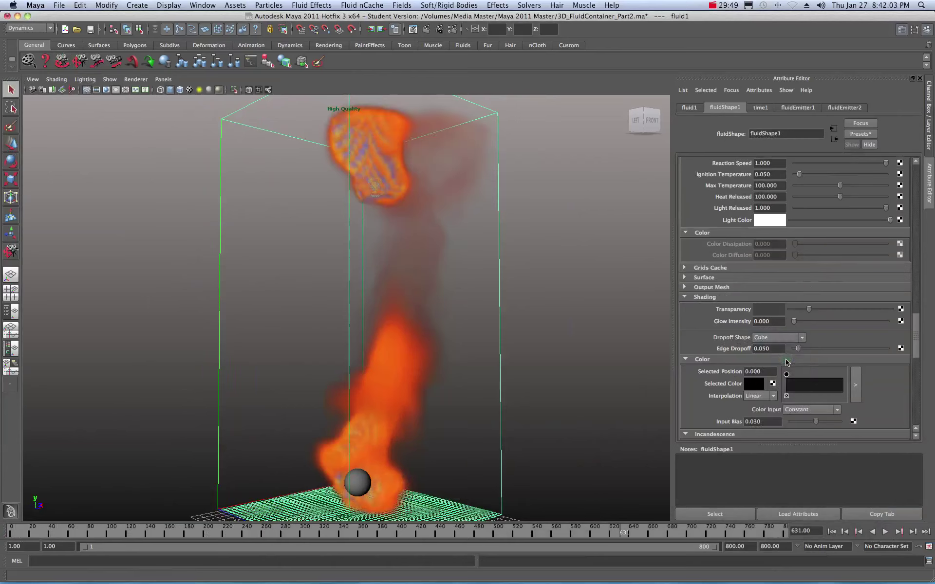
click(800, 338)
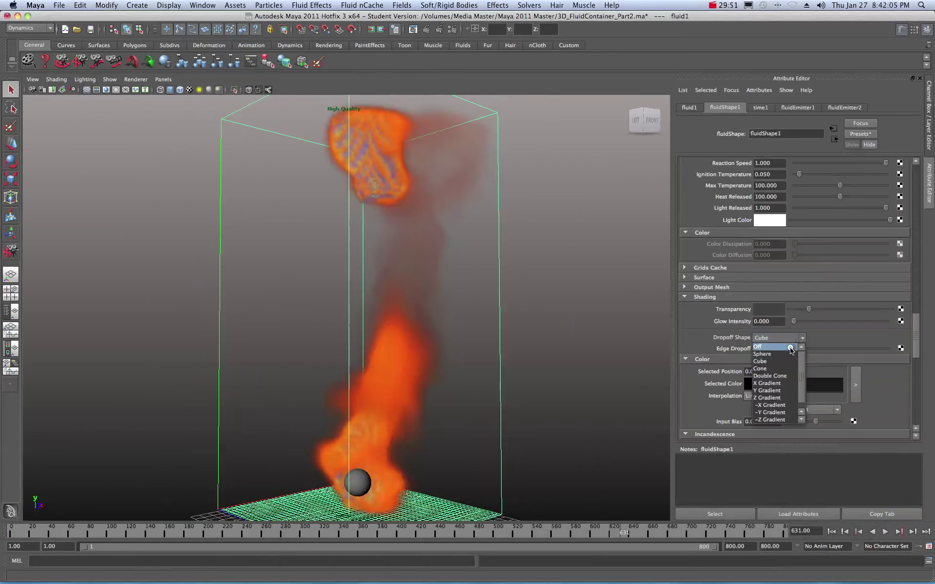
click(790, 354)
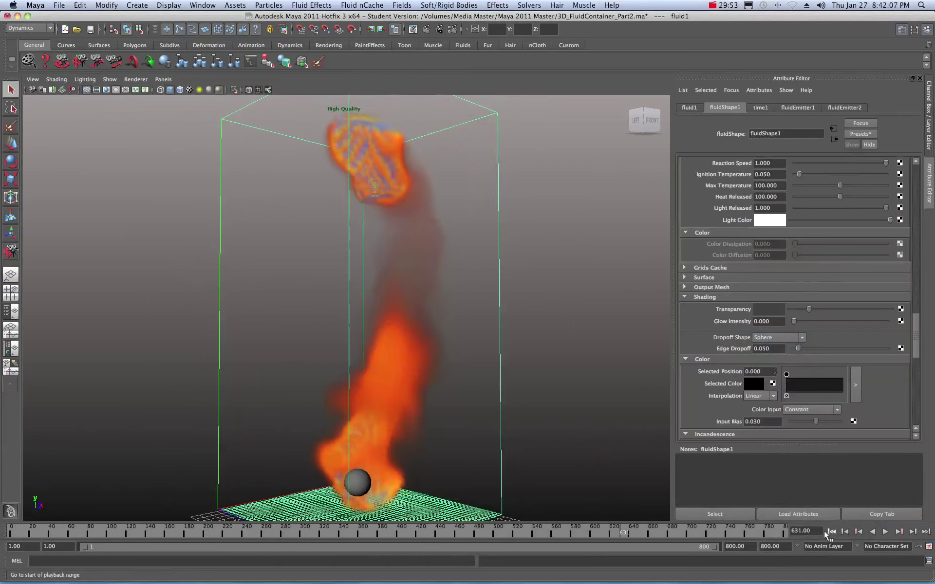
Replay the simulation from frame 1 with the whole container framed in the perspective view, stopping at frame 263.
click(830, 531)
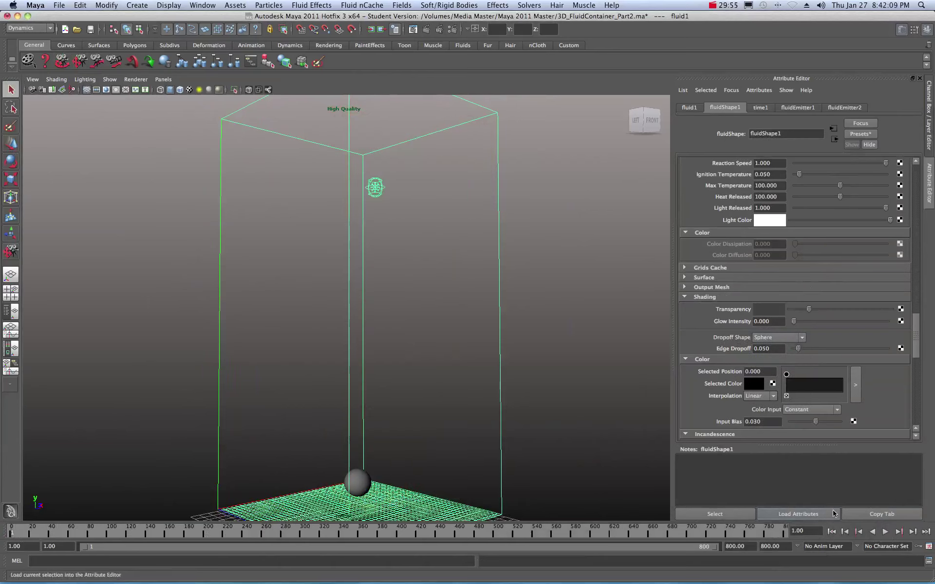
click(885, 532)
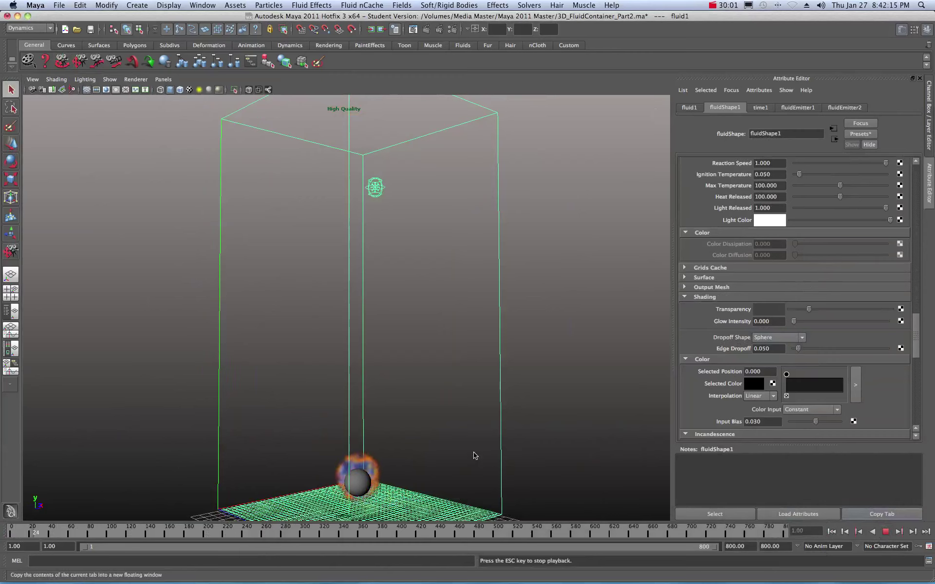
key(f)
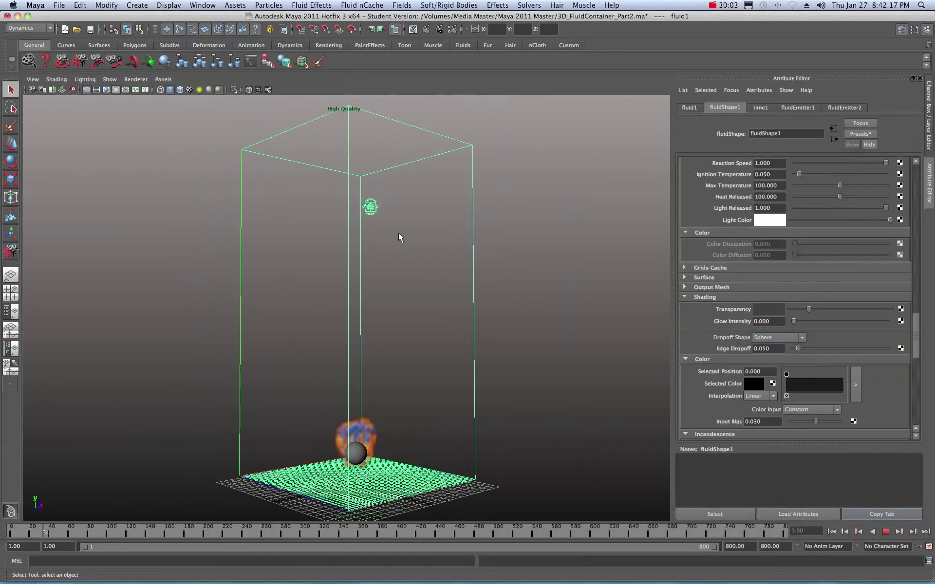
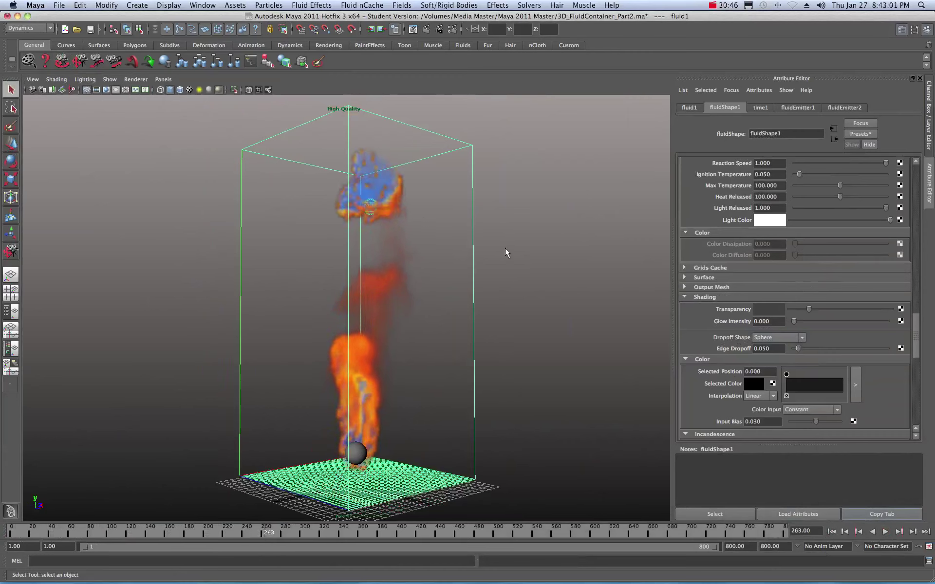
key(Escape)
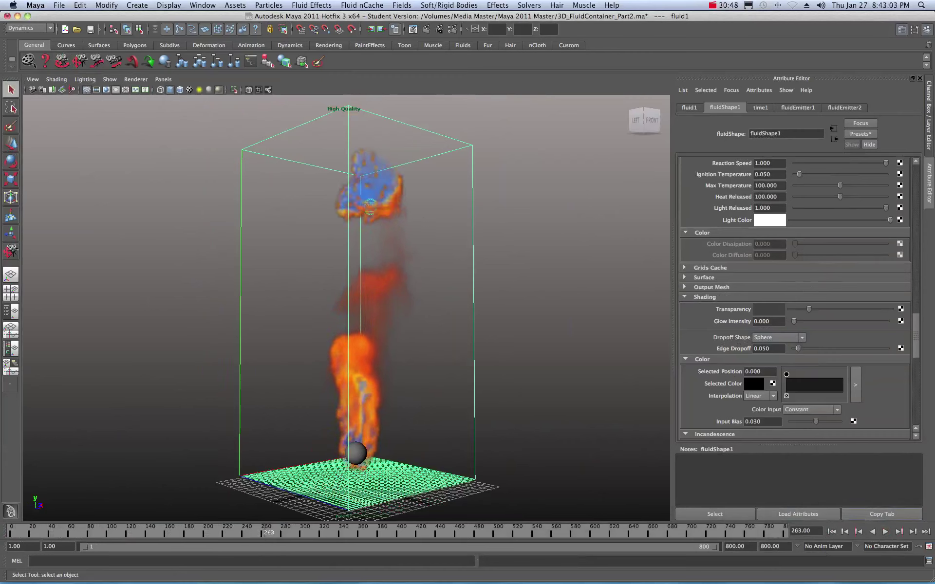
Bring the Render View back into view and render frame 263 from the perspective camera with mental ray.
drag(934, 141, 549, 141)
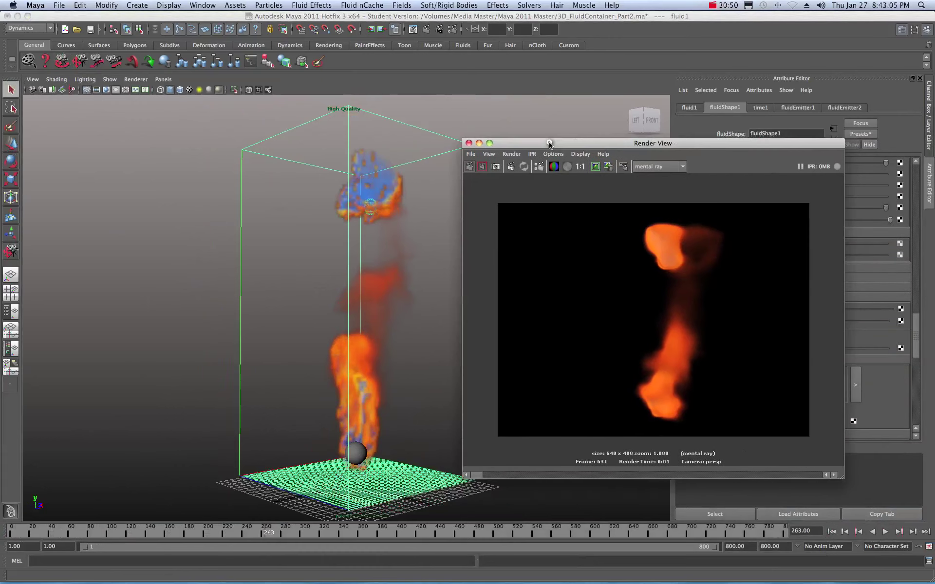
click(468, 168)
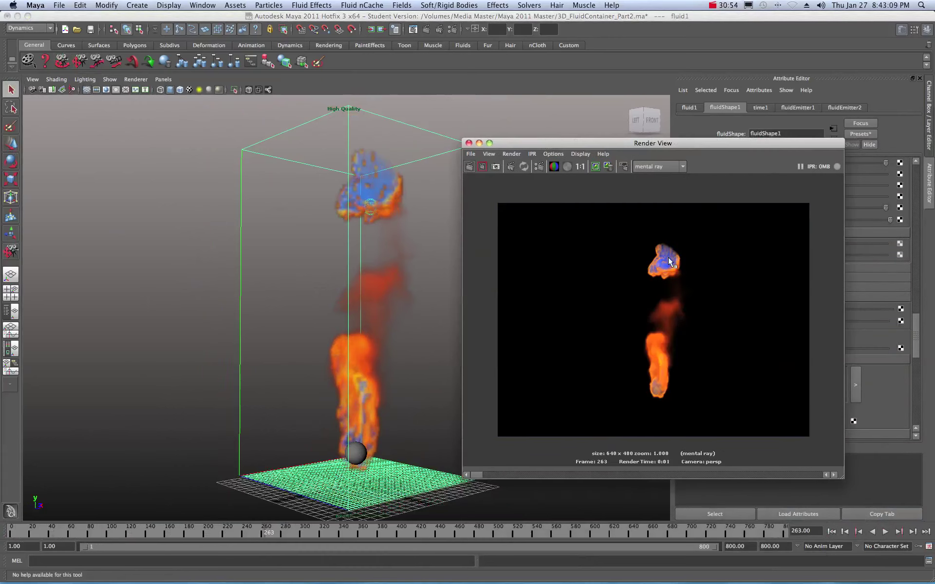
drag(717, 145, 613, 170)
Move the incandescence ramp's yellow marker to about 0.629 and the blue marker slightly toward it, and re-render frame 263.
drag(934, 172, 722, 193)
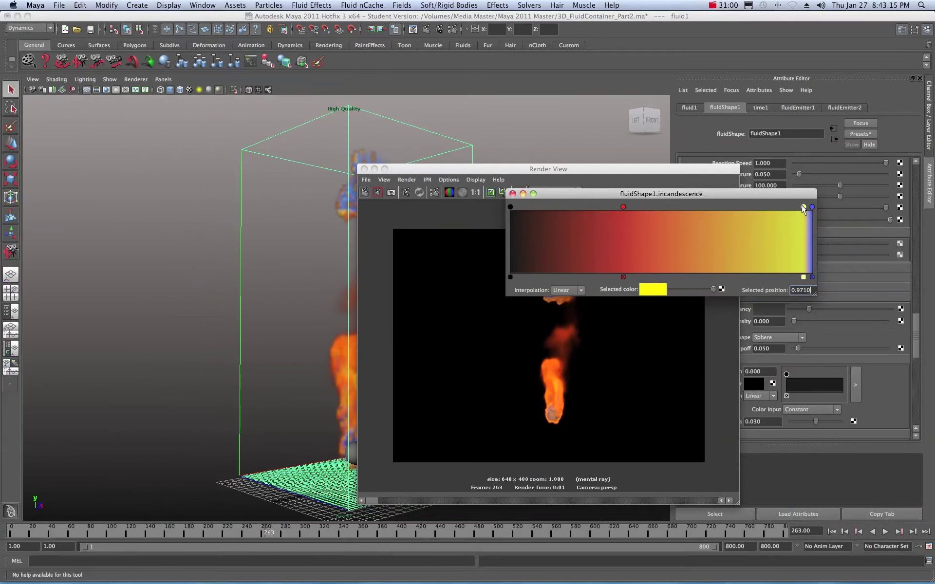
drag(803, 208, 733, 208)
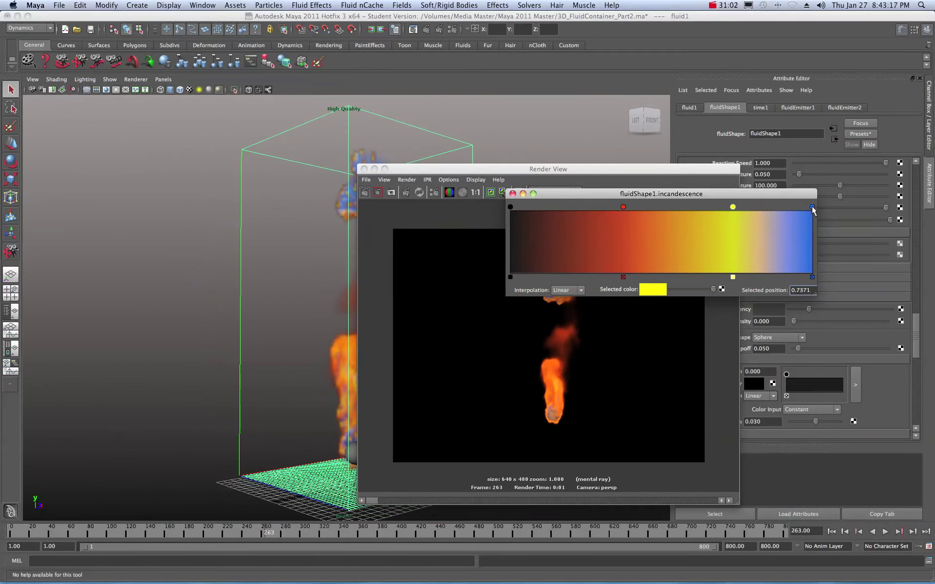
drag(812, 209, 795, 210)
drag(733, 208, 934, 186)
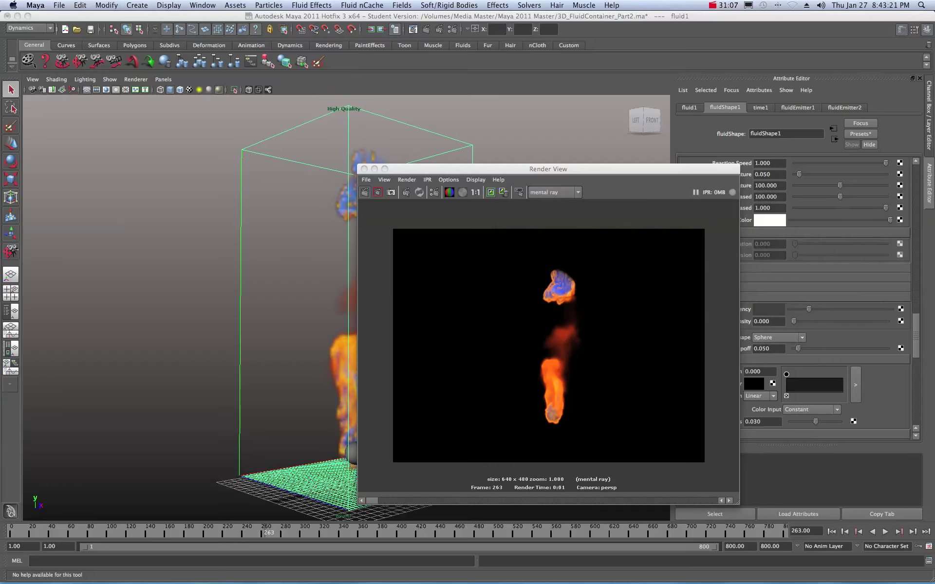
click(365, 192)
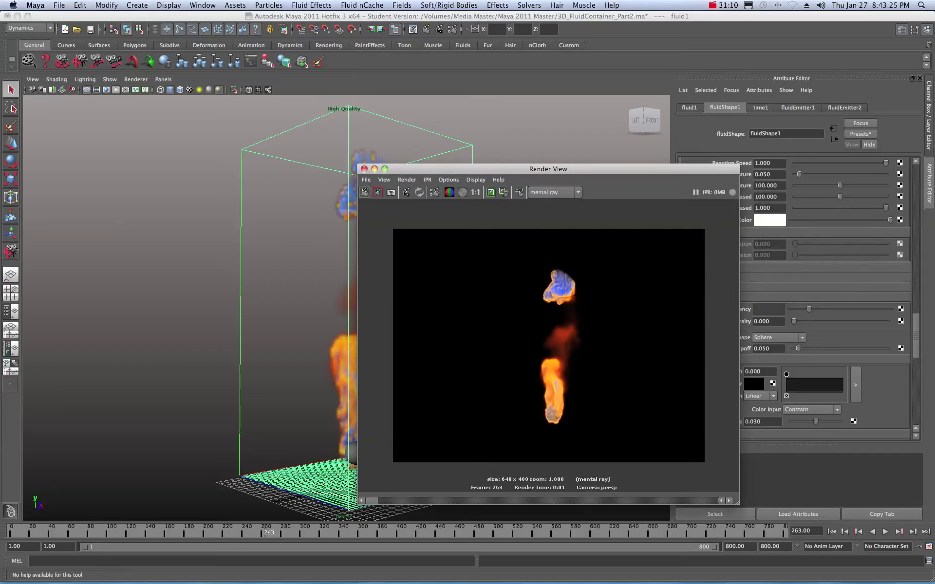
Close the Render View, continue the simulation from frame 263 to frame 282, and move the incandescence ramp window clear of the flame.
drag(933, 210, 183, 245)
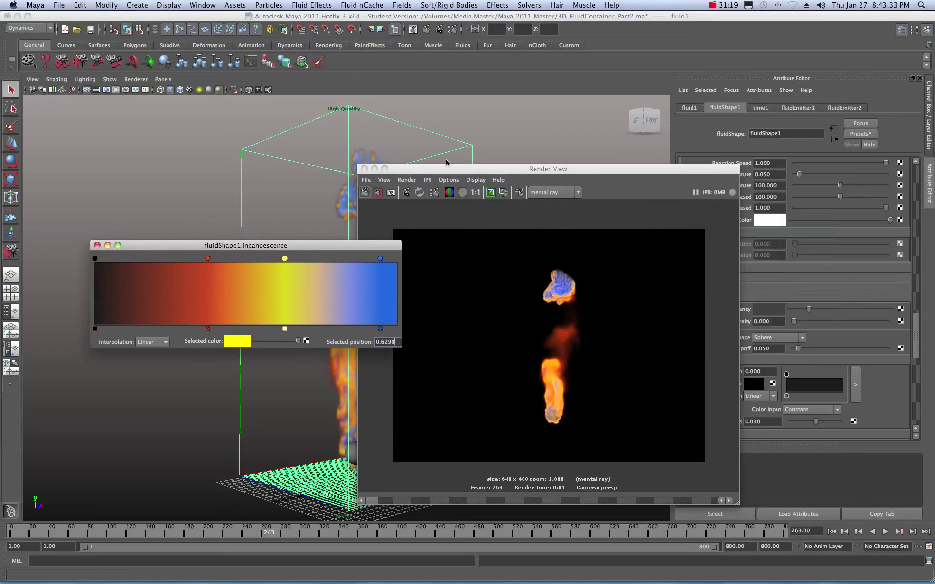
click(364, 169)
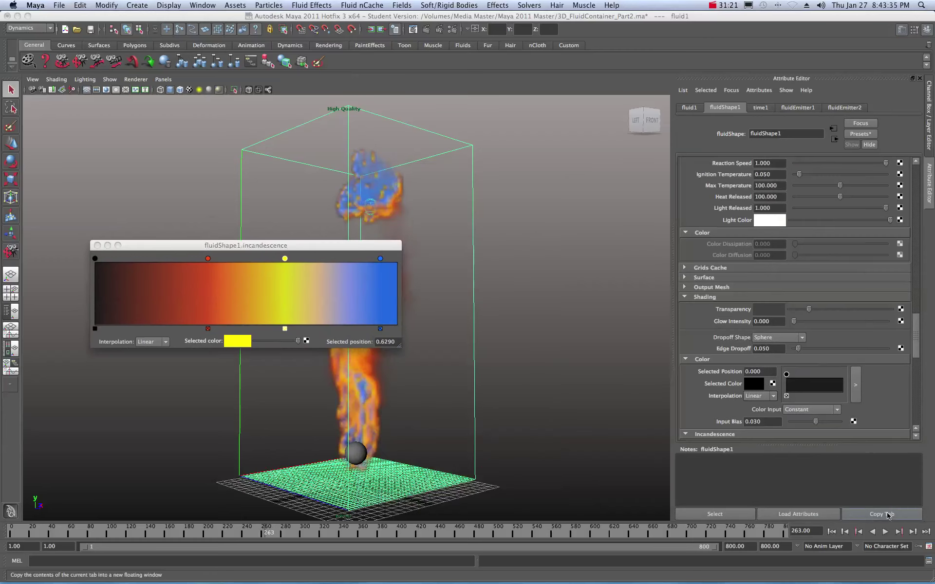
click(886, 532)
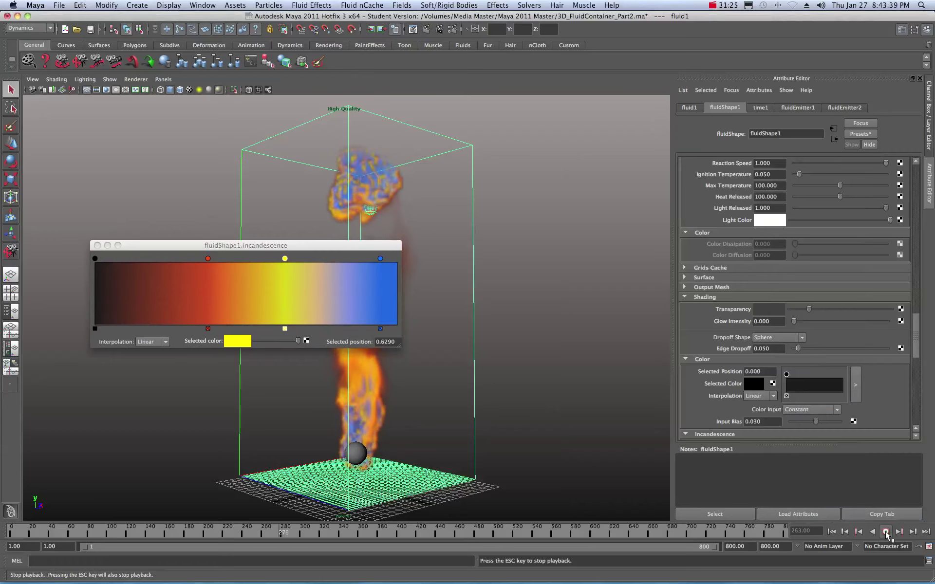
click(885, 532)
drag(294, 245, 934, 246)
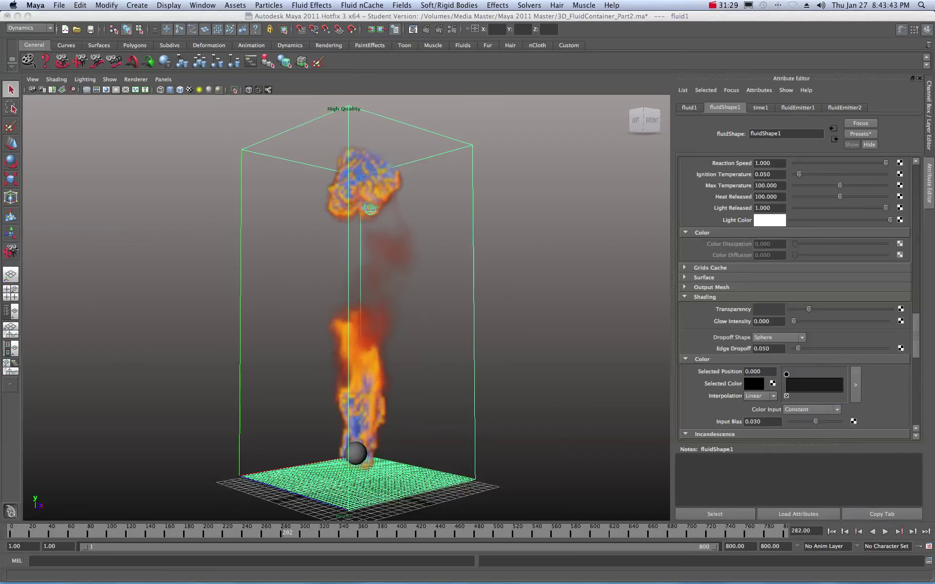
Bring the Render View back over the viewport and render frame 282 from the perspective camera with mental ray.
drag(934, 138, 686, 135)
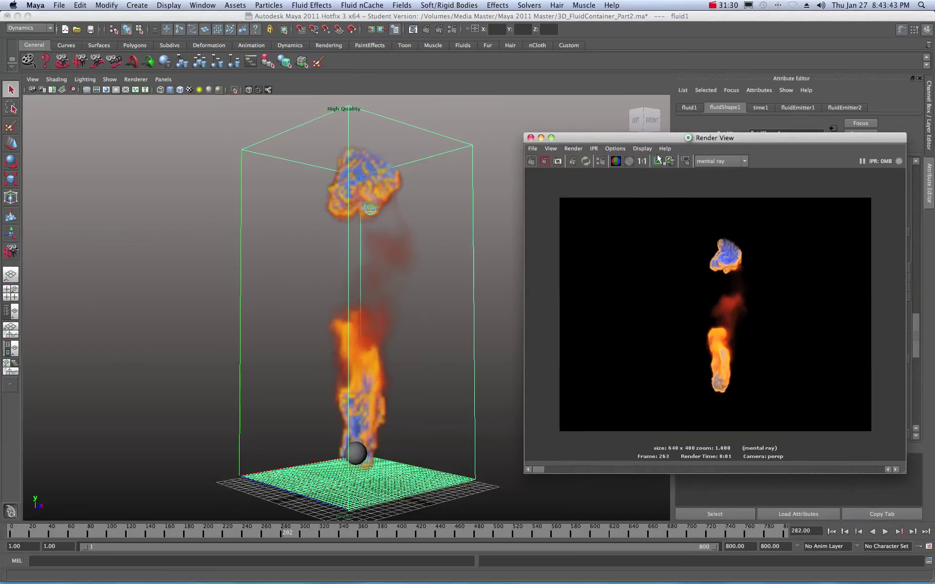
click(532, 161)
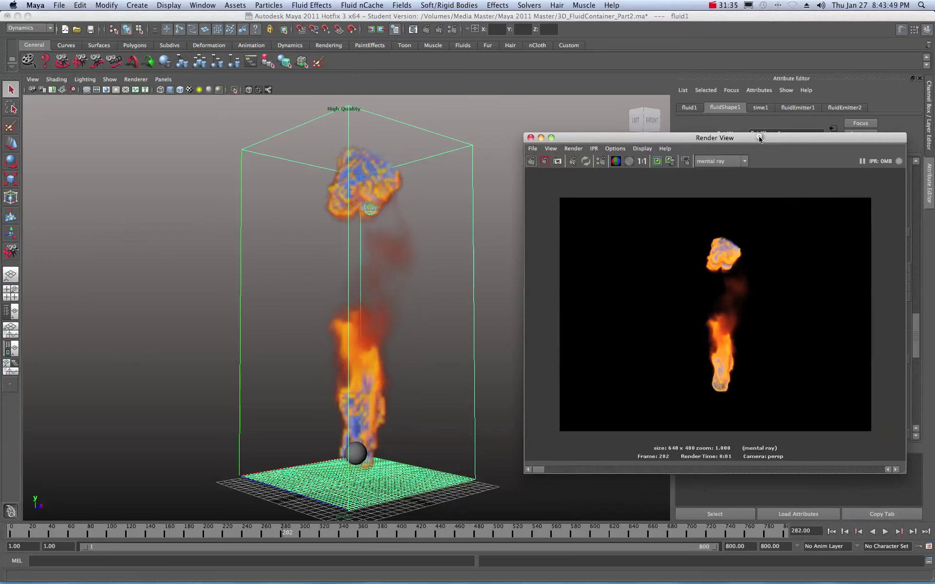
drag(759, 138, 626, 135)
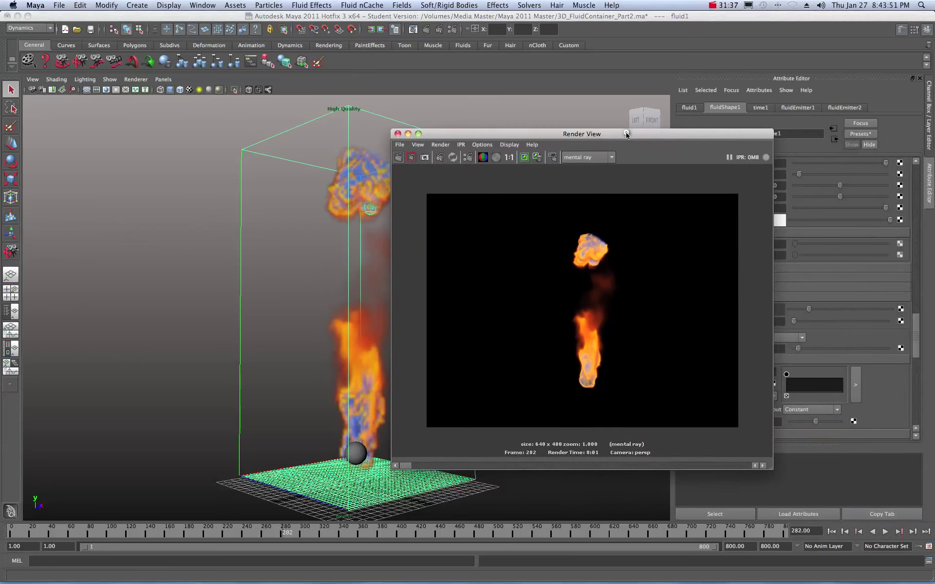
double_click(626, 135)
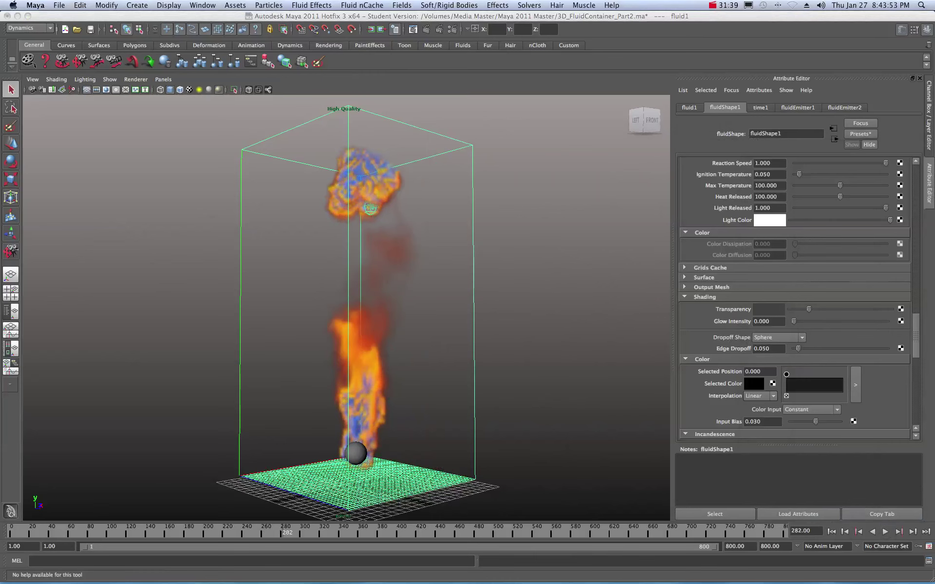
drag(934, 146, 505, 146)
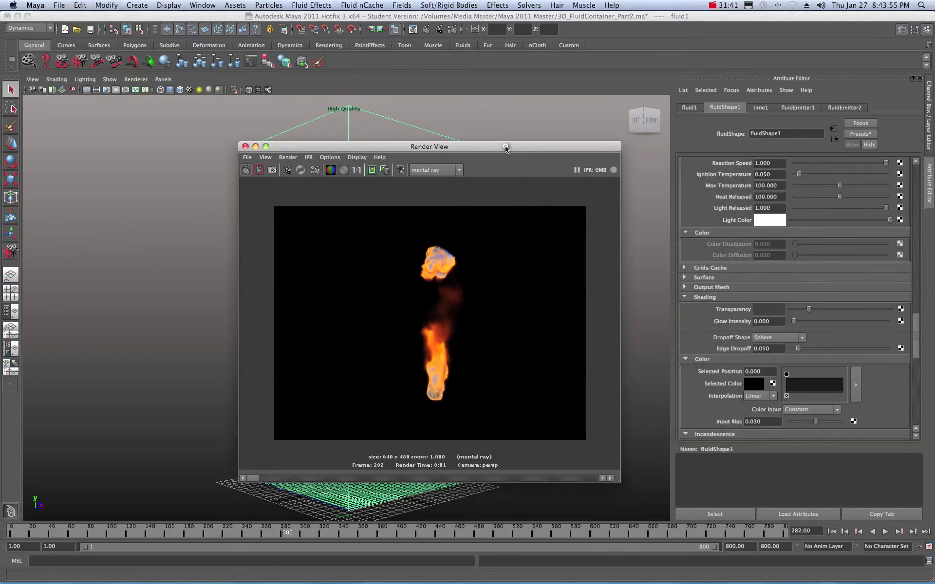
Raise the fluid's shading Quality to 10 and re-render frame 282.
drag(915, 330, 915, 371)
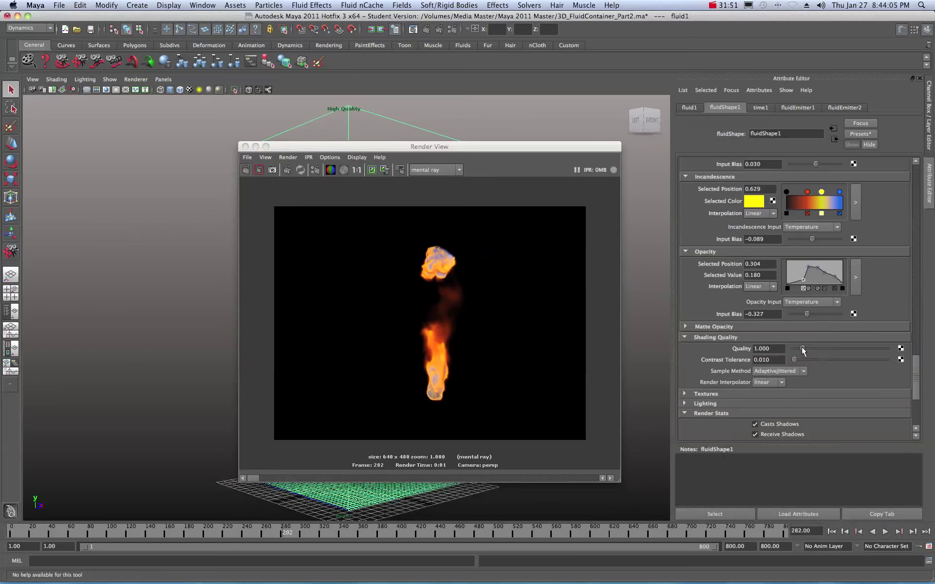
drag(802, 349, 890, 355)
click(246, 170)
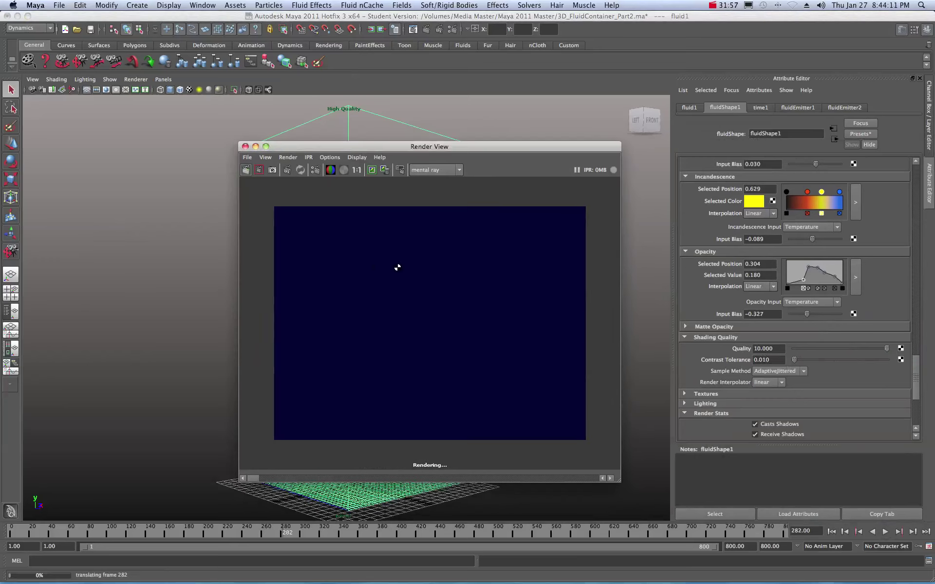
Re-render frame 282 as a close-up of the sphere and the flame's base, with the Render View moved aside meanwhile.
double_click(480, 148)
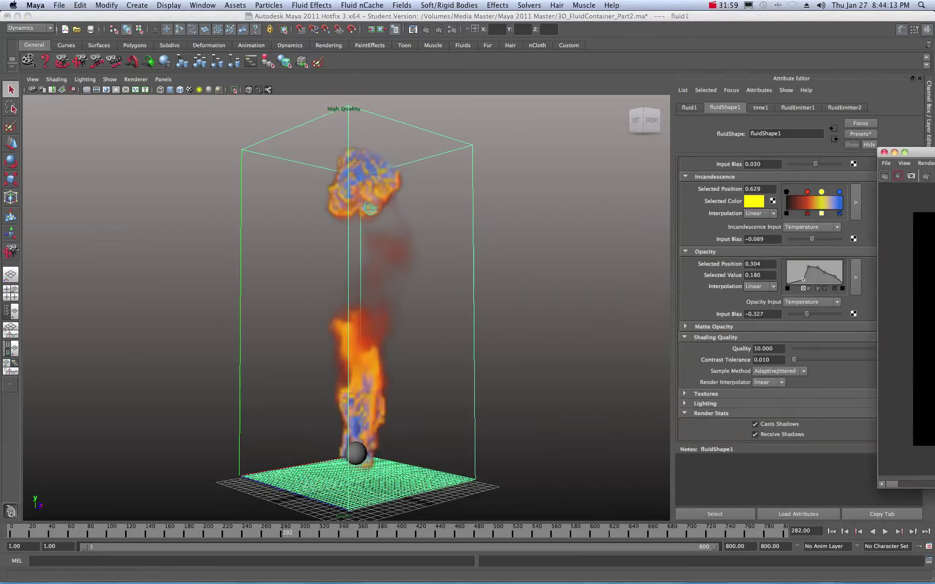
scroll(279, 286, up, 6)
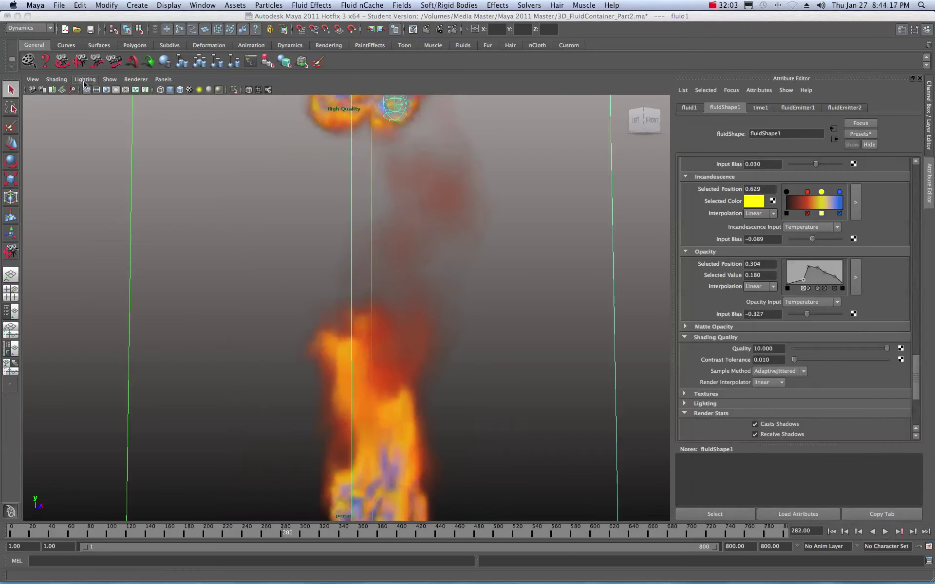
alt+right_drag(240, 376, 332, 321)
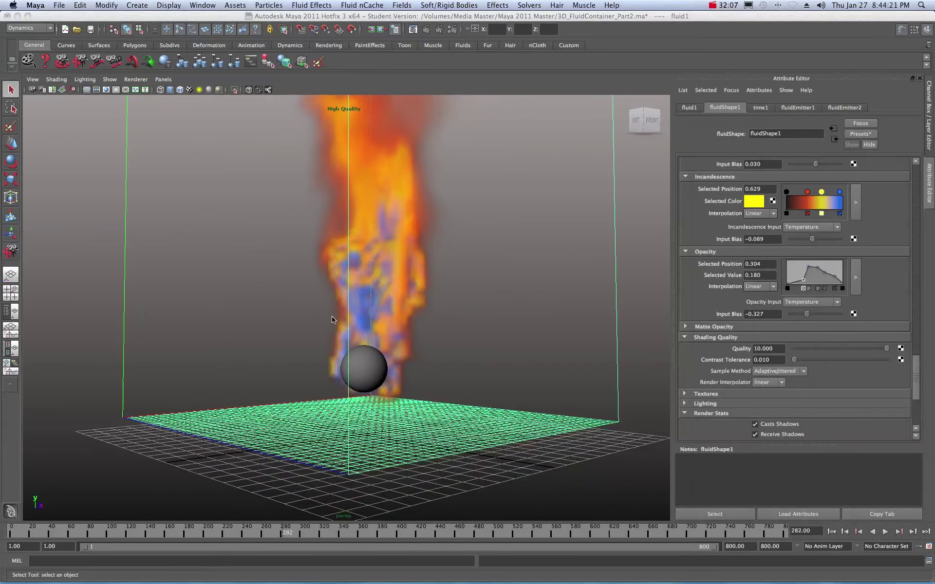
scroll(332, 320, up, 3)
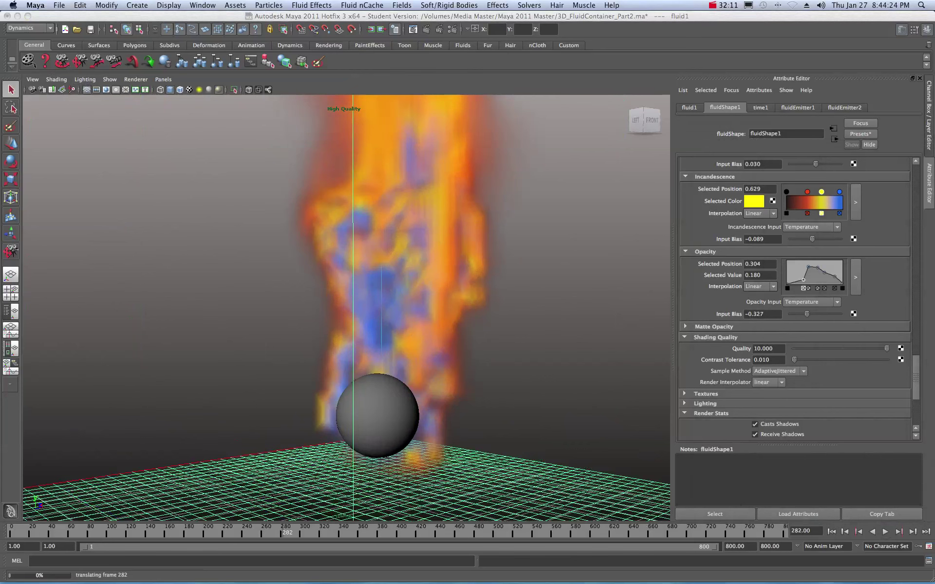
drag(10, 126, 289, 126)
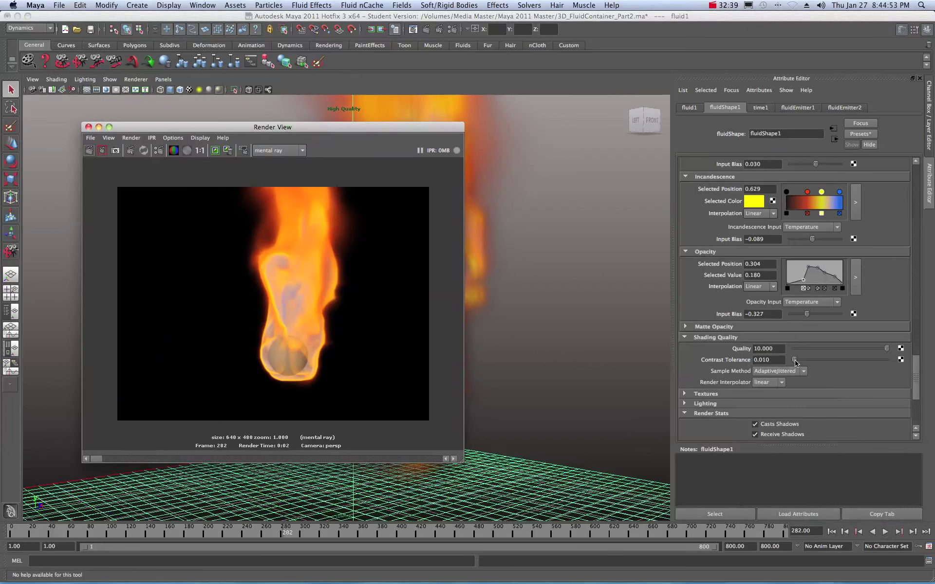
Try Contrast Tolerance values of 0.718 and 1.000 in the shading quality settings, re-rendering frame 282 for each.
drag(795, 362, 861, 366)
click(96, 151)
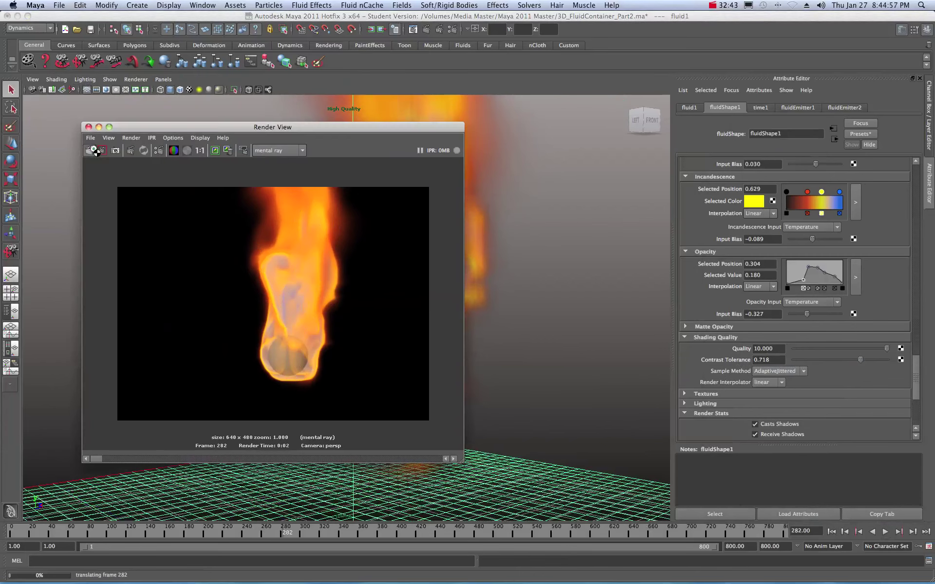
click(96, 152)
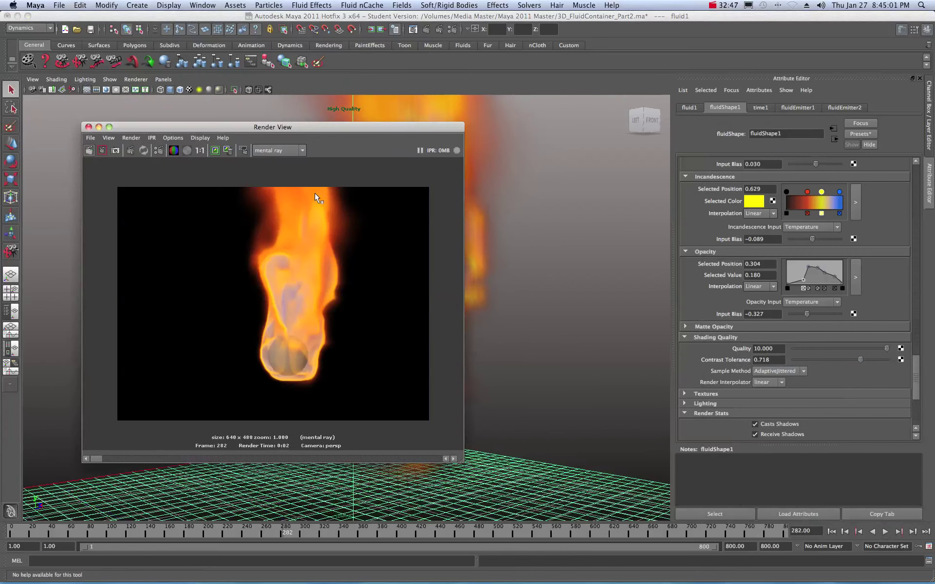
drag(313, 127, 464, 125)
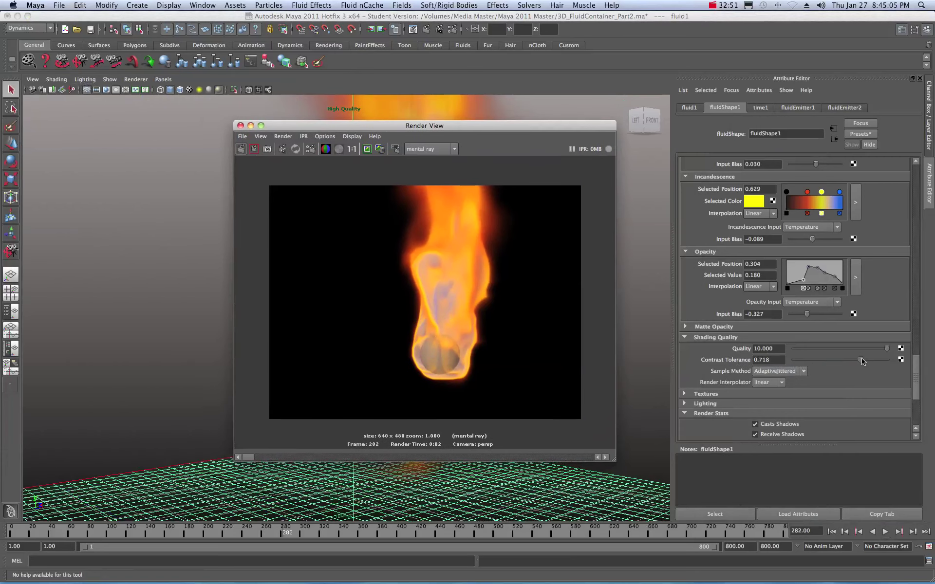
drag(860, 359, 887, 360)
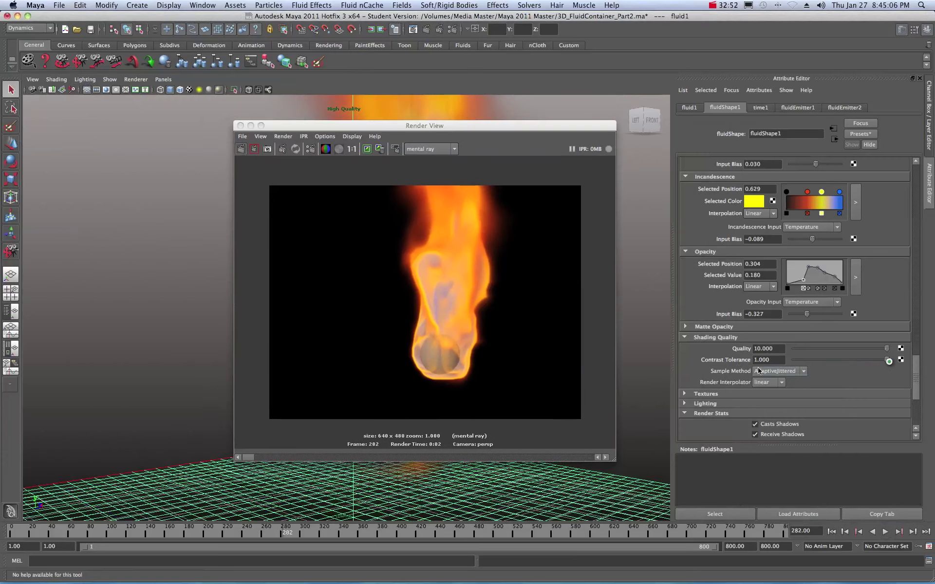
click(240, 149)
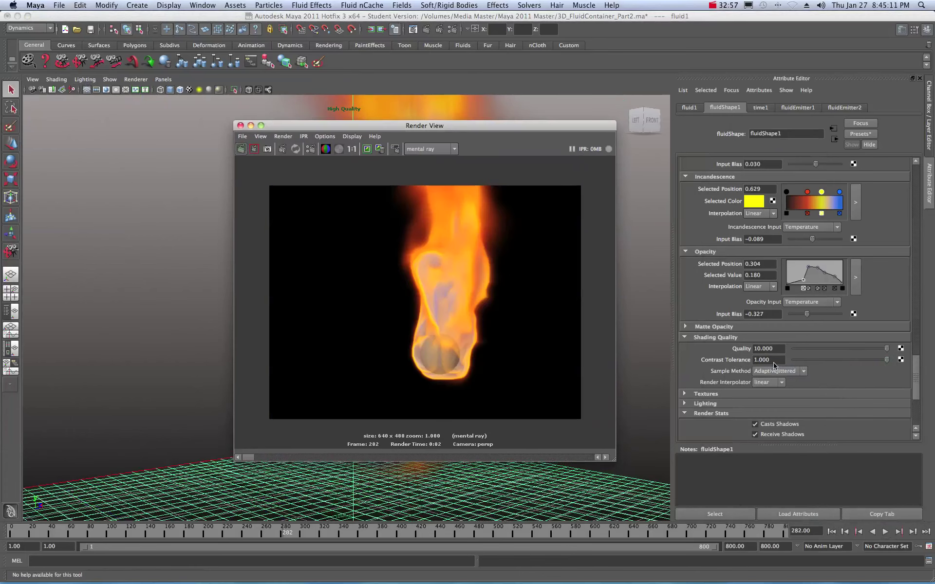
Lower the fluid's Contrast Tolerance to 0.064 and re-render frame 282.
drag(886, 360, 800, 361)
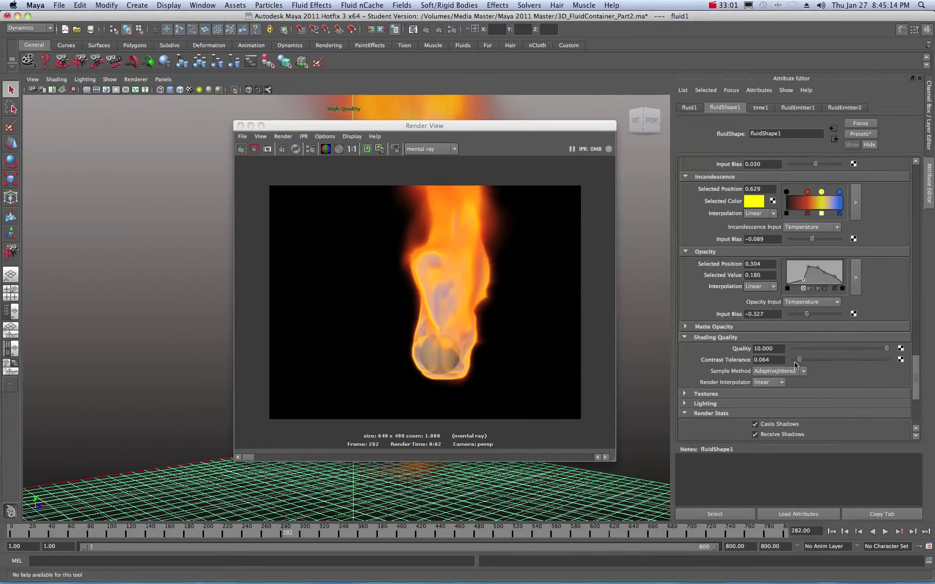
click(241, 150)
click(241, 150)
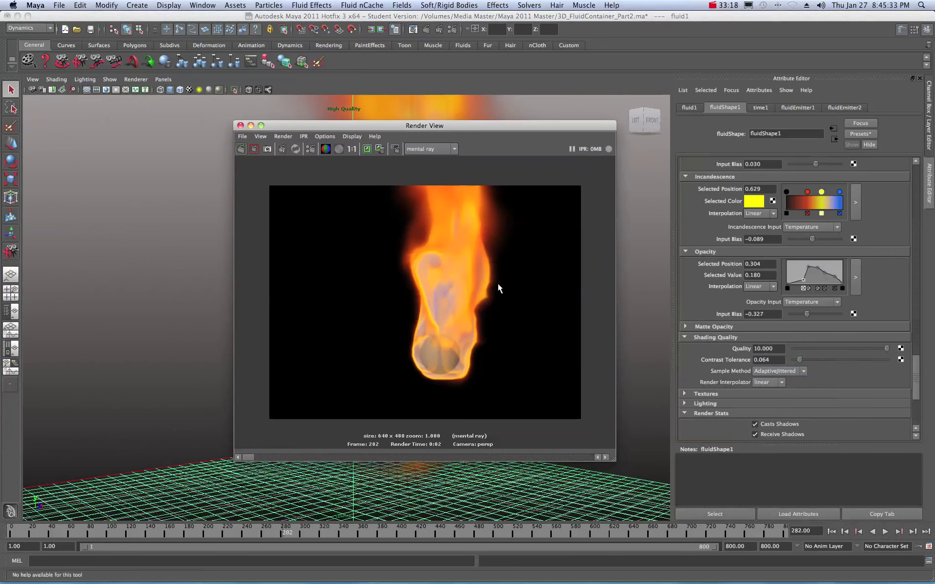
Try the Uniform sample method with the smooth render interpolator and re-render frame 282.
click(804, 371)
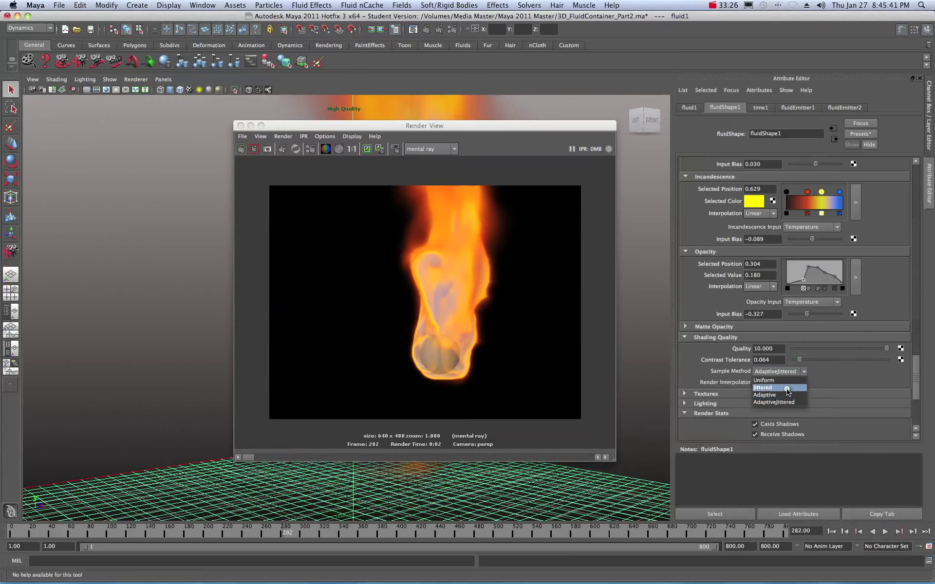
click(783, 380)
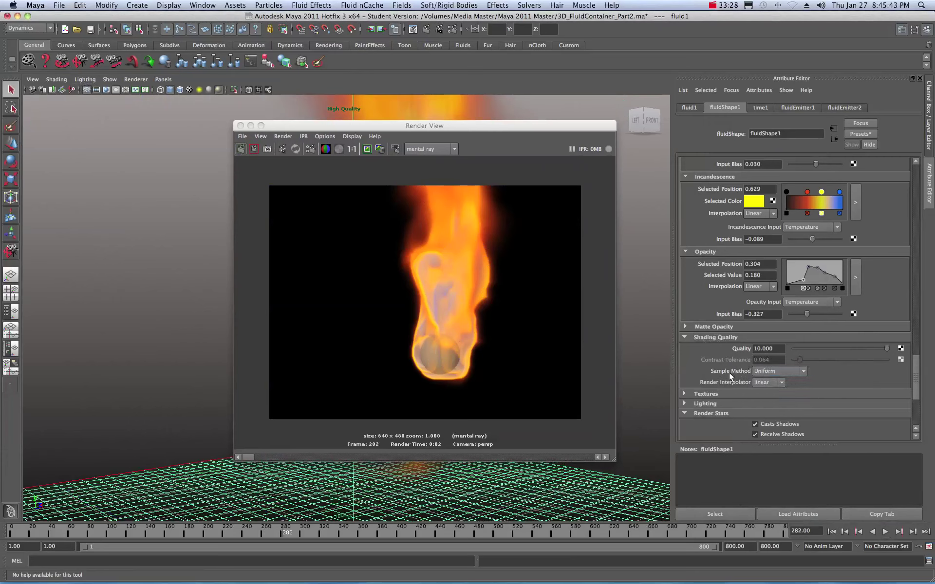
click(782, 382)
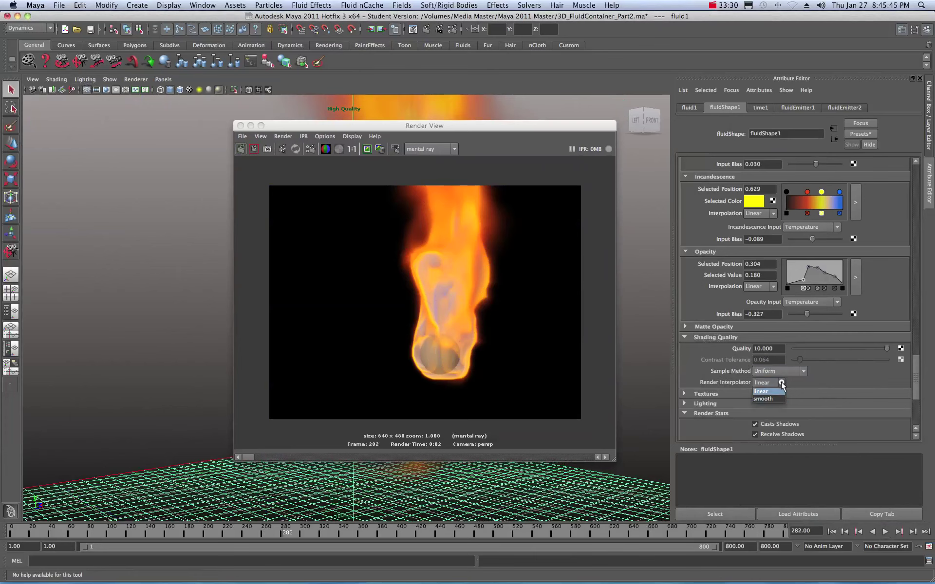
click(774, 400)
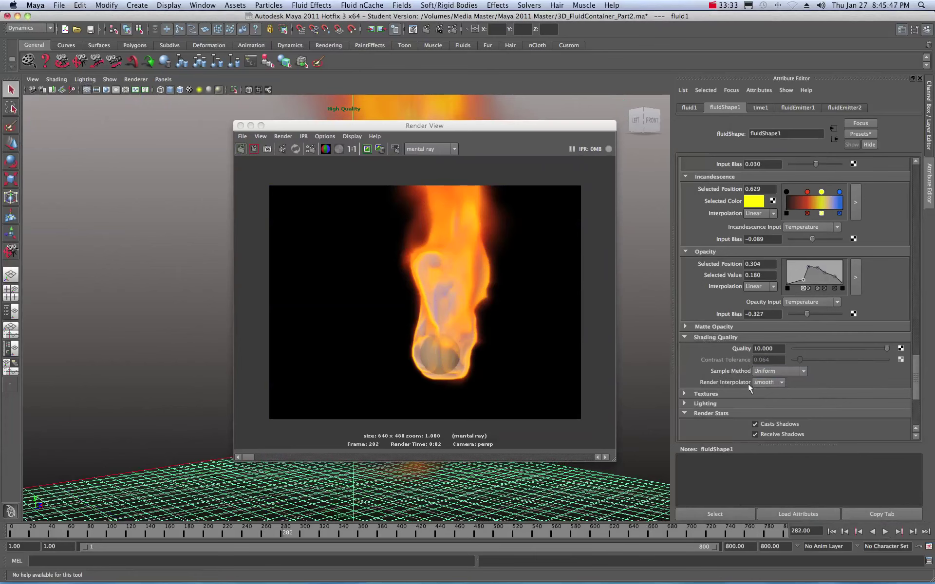
click(242, 150)
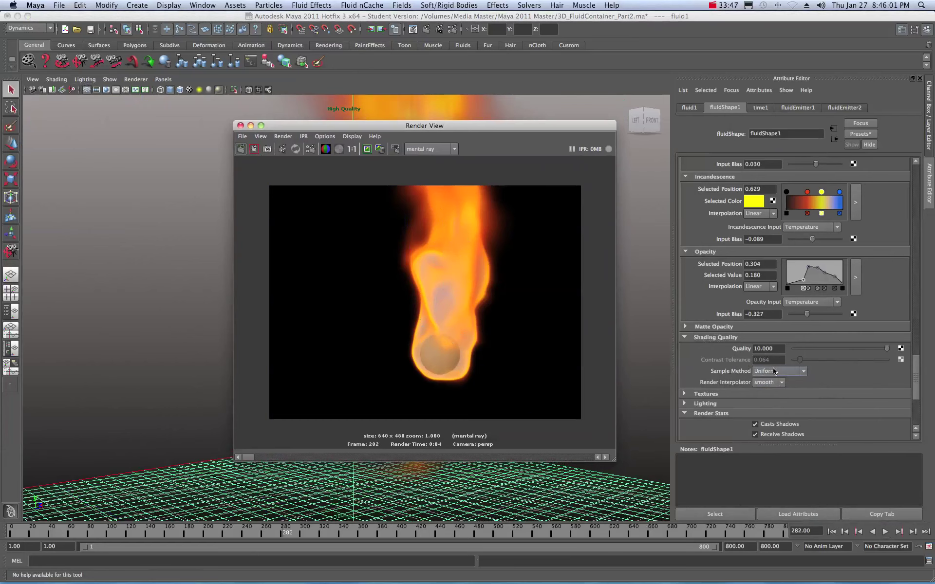
Return the sample method to AdaptiveJittered and the render interpolator to linear, and re-render frame 282.
click(803, 372)
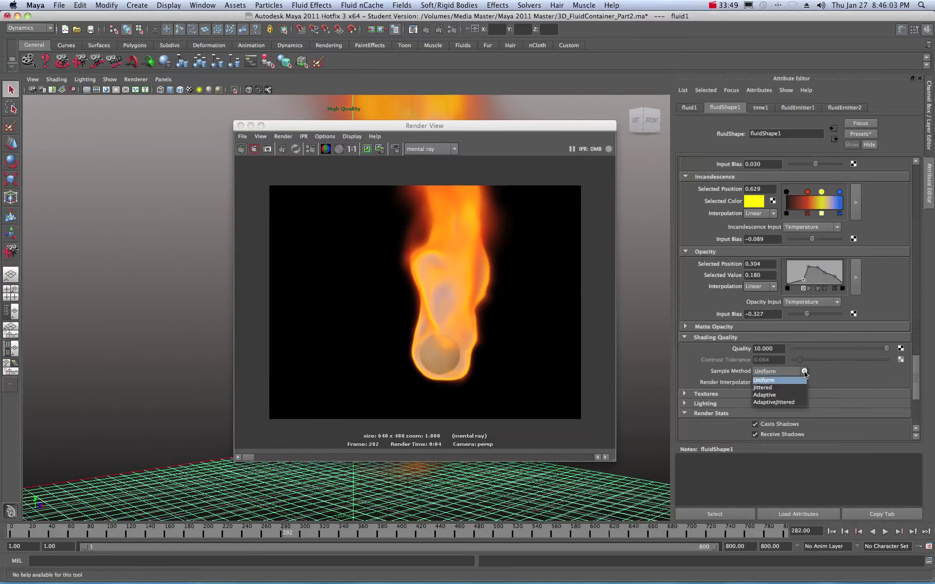
click(791, 401)
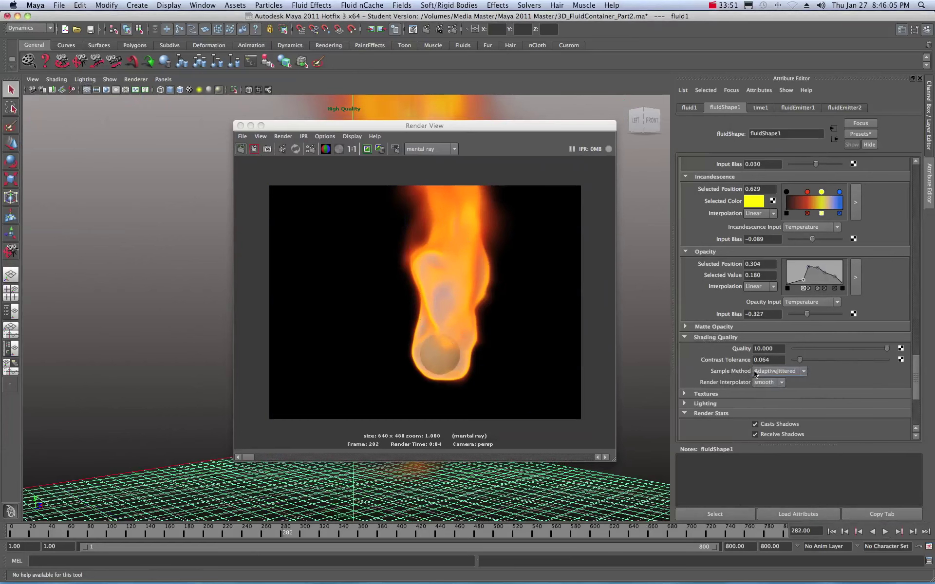
click(781, 382)
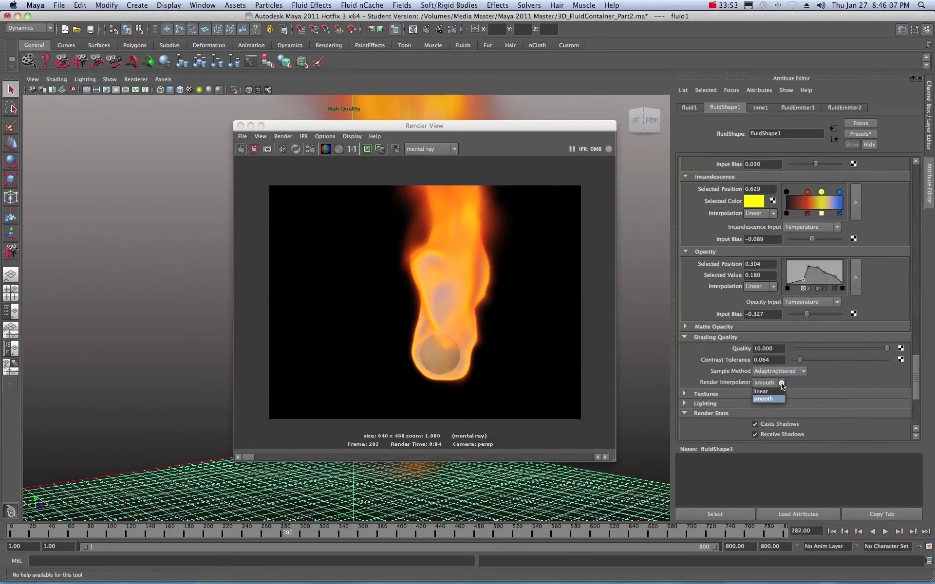
click(761, 391)
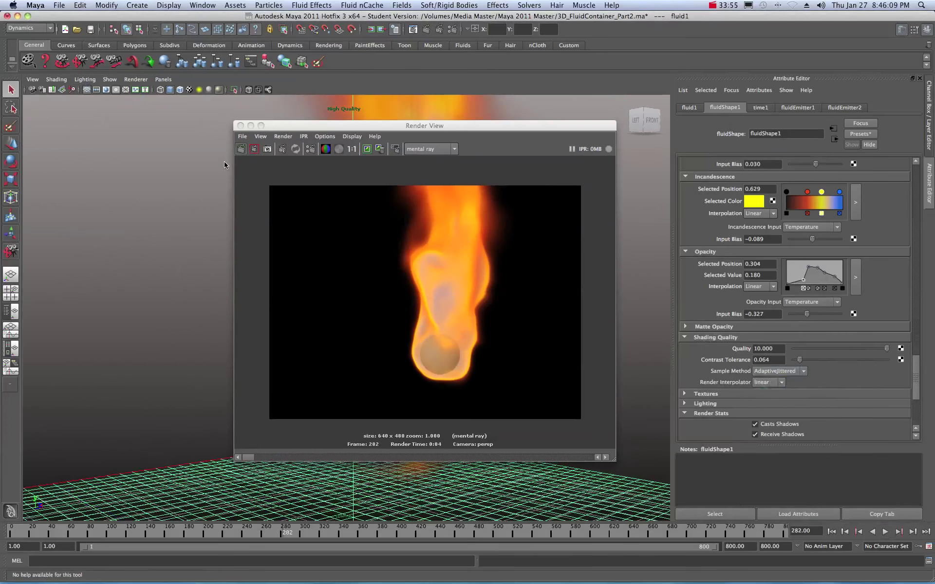
click(241, 149)
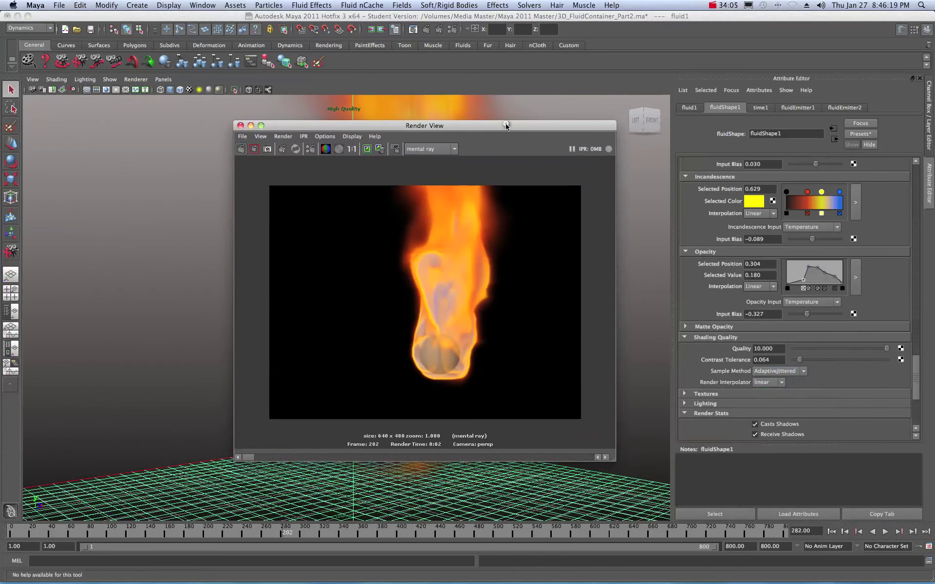
Set the opacity ramp's first point to value 0.000 at position 0.000 and frame the whole container in the perspective view.
drag(506, 126, 737, 113)
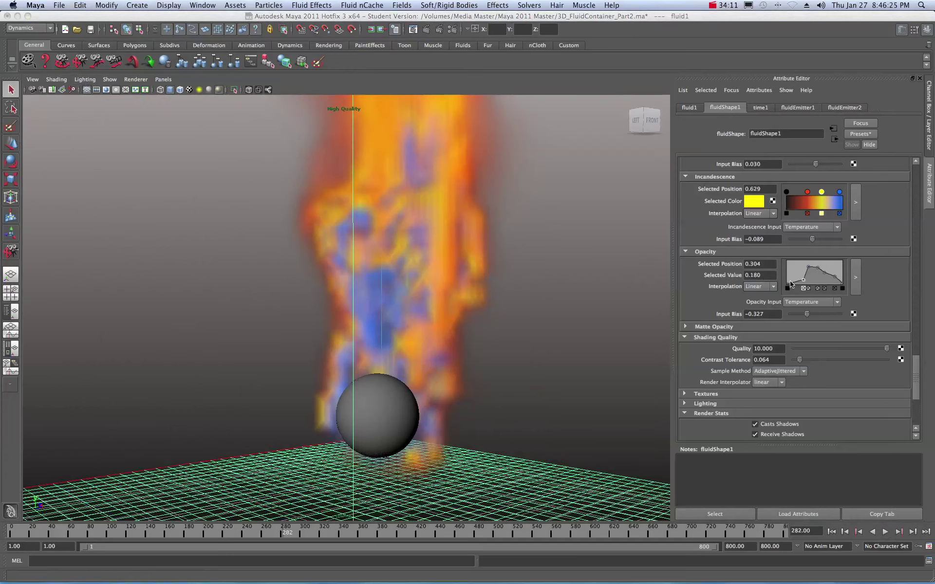
mouse_move(785, 287)
mouse_down()
mouse_move(786, 278)
mouse_move(785, 288)
mouse_up()
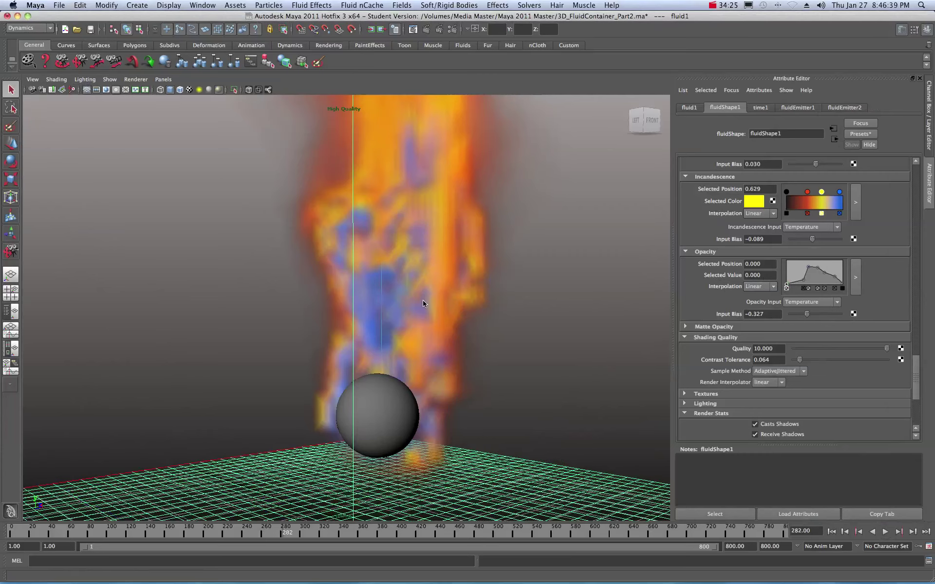
scroll(422, 300, down, 5)
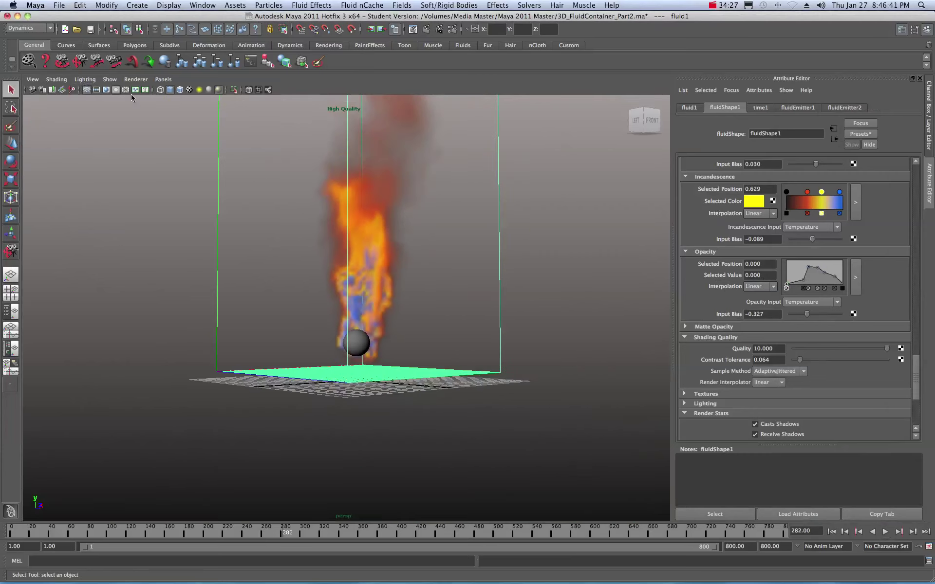
click(81, 62)
drag(279, 218, 272, 332)
scroll(309, 318, down, 3)
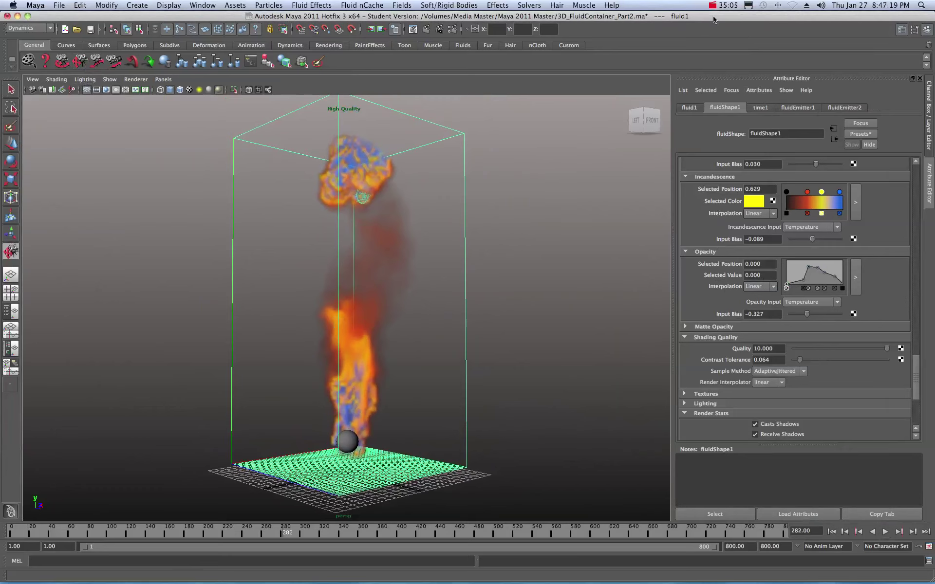
Switch to Preview to show the LESTERBANKS website image, and minimize its window when finished.
mouse_move(848, 581)
click(893, 572)
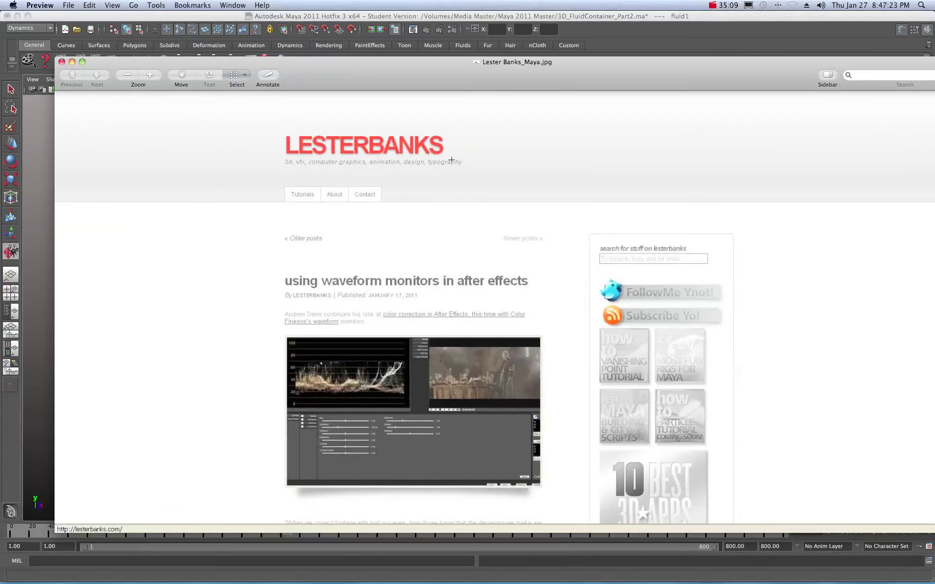
drag(453, 79, 418, 77)
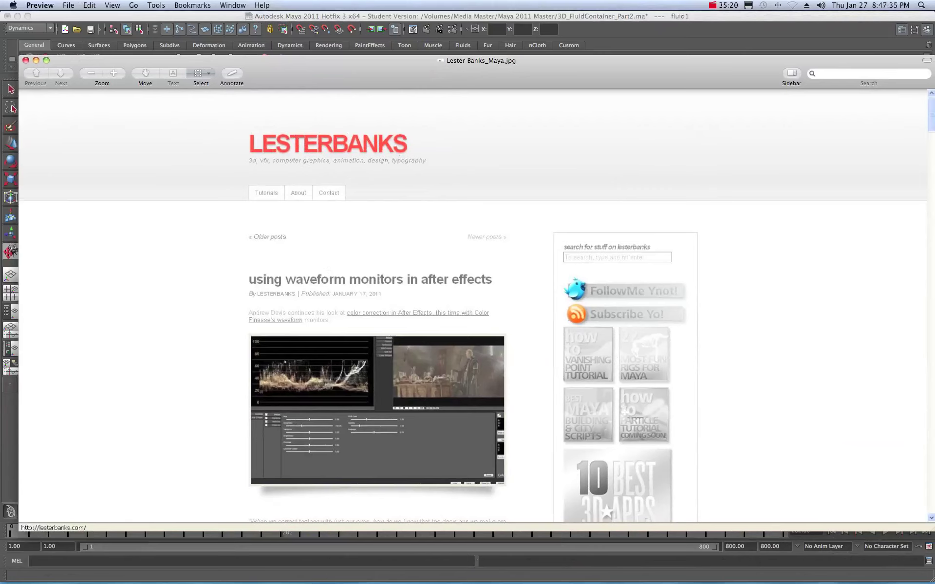
mouse_move(380, 77)
mouse_down()
mouse_move(375, 52)
mouse_move(374, 66)
mouse_up()
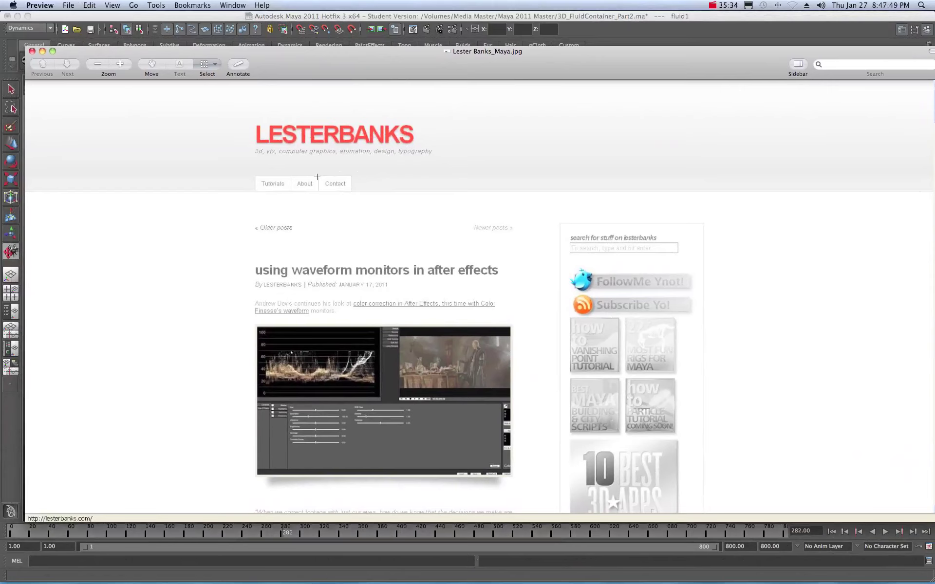
click(43, 51)
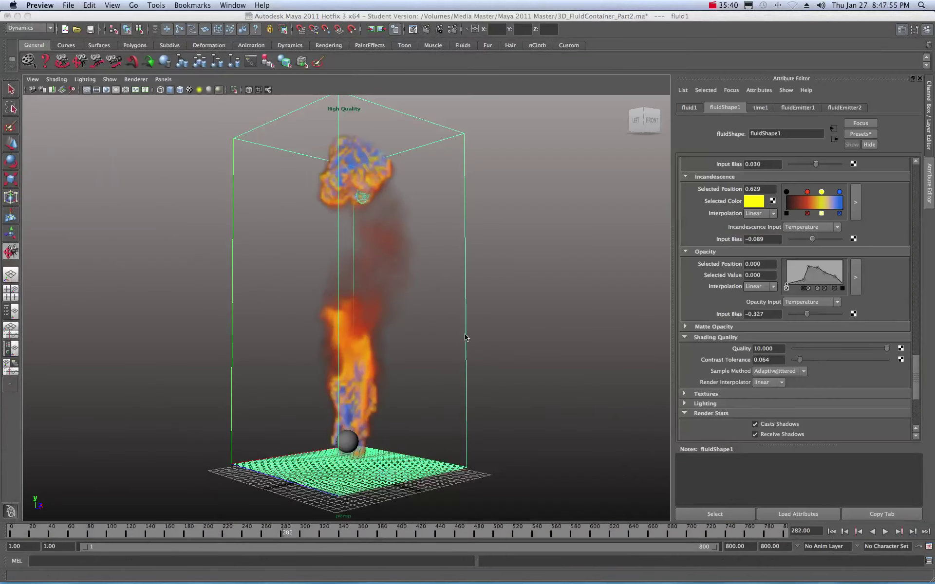
click(713, 7)
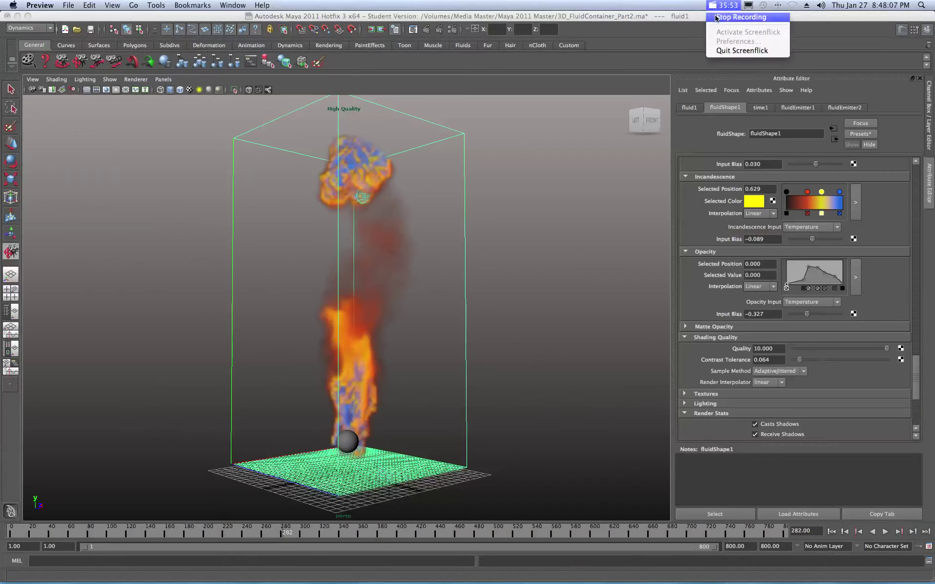